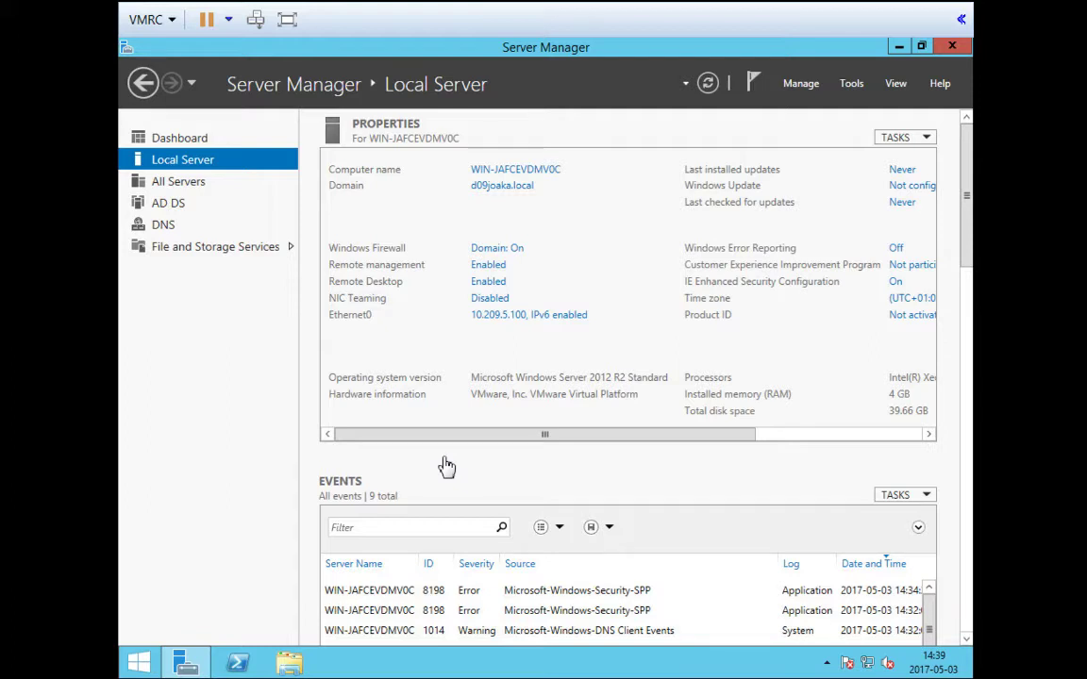
# Launch Active Directory Users and Computers from the Server Manager Tools menu
pyautogui.click(854, 89)
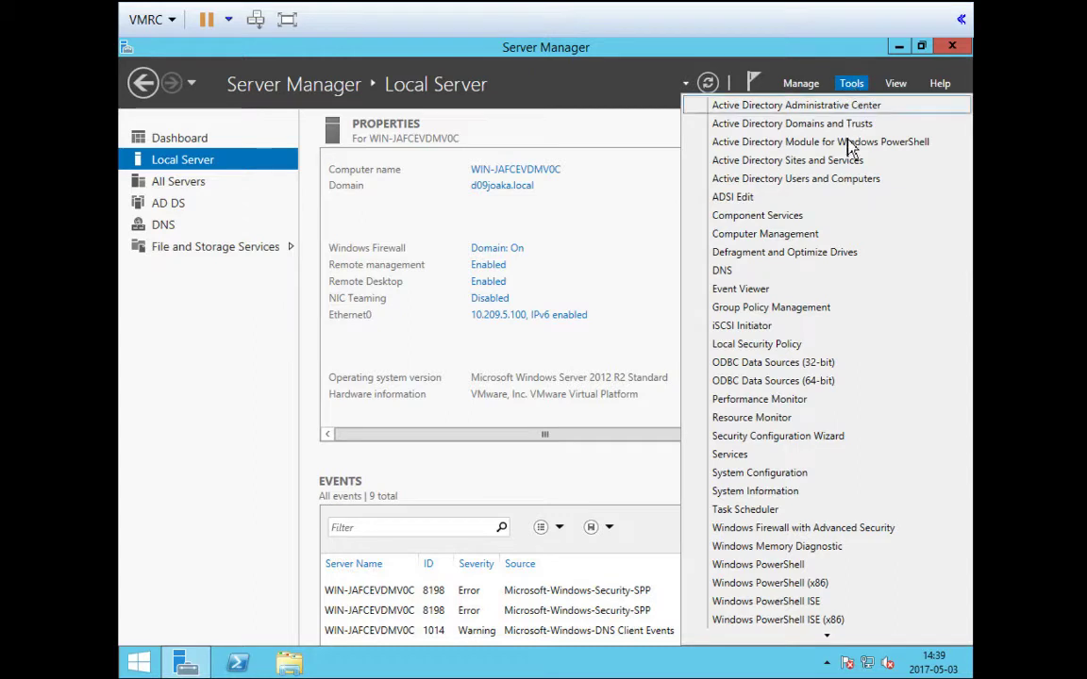
pyautogui.click(828, 194)
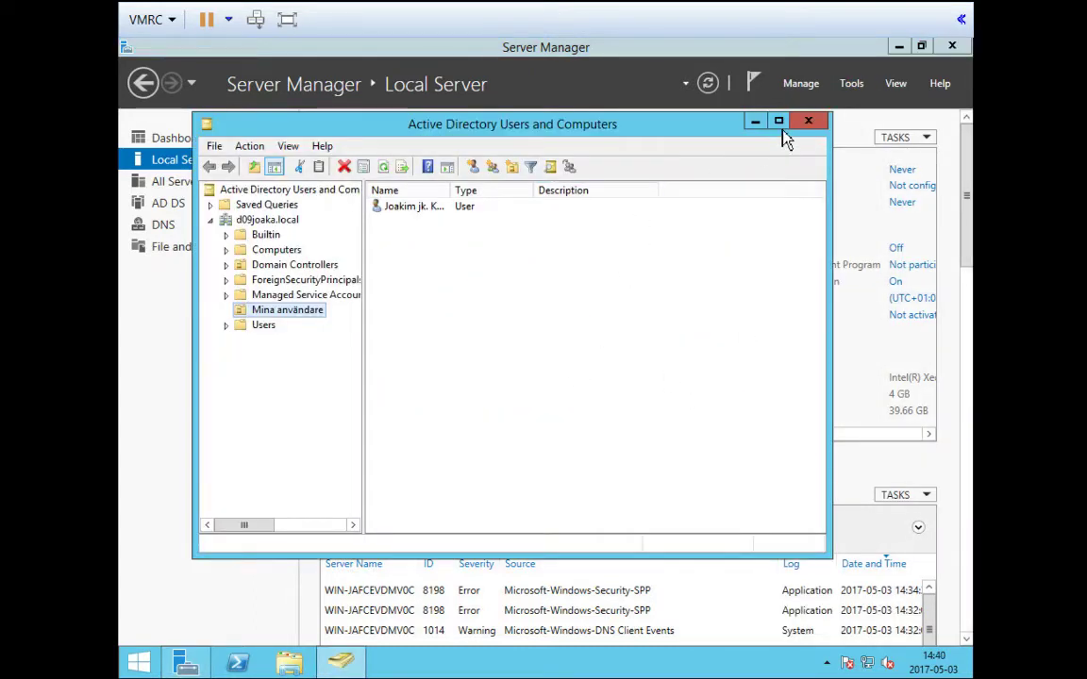
# Maximize the console and list the top-level containers of d09joaka.local
pyautogui.click(778, 122)
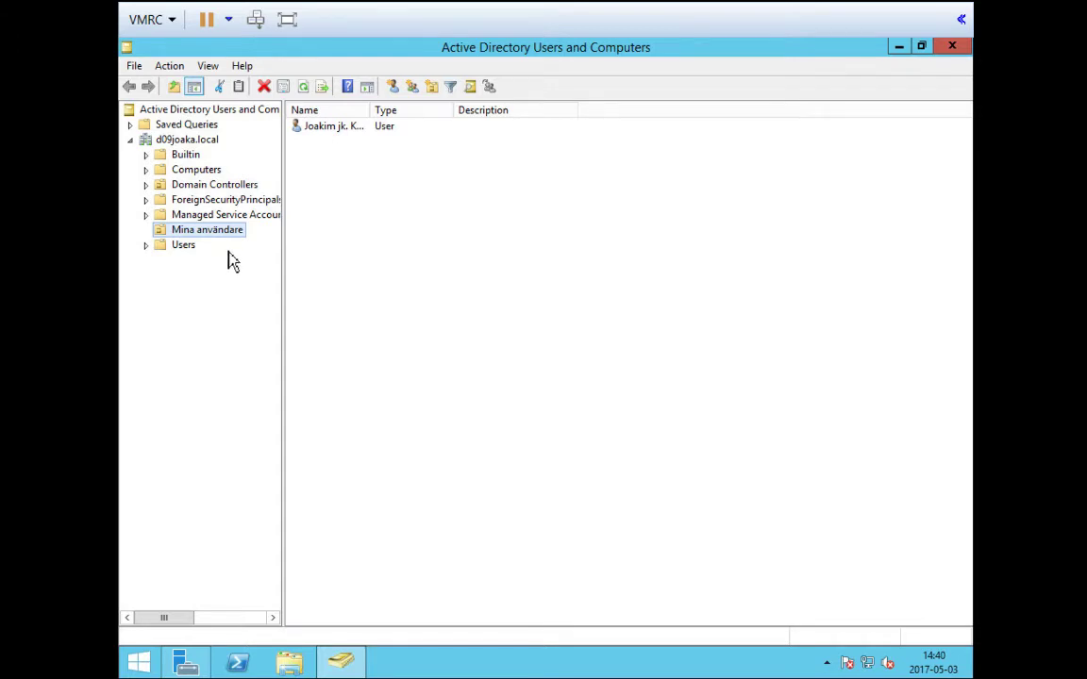
pyautogui.click(193, 140)
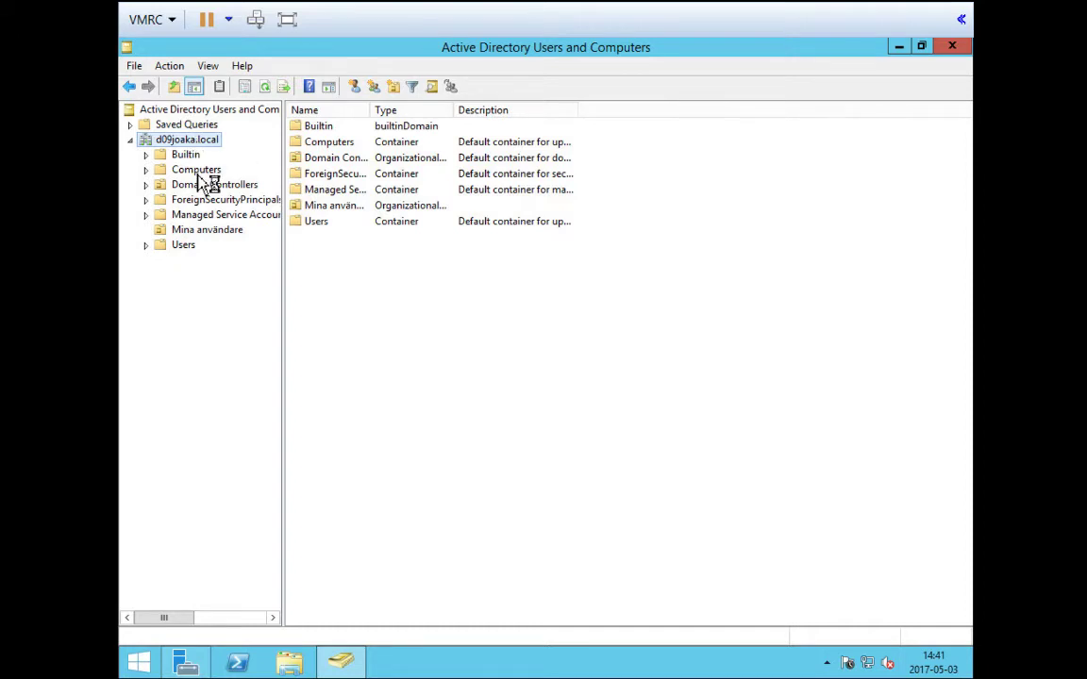
# Show the Computers container with a wider Name column revealing DESKTOP-N0CIL3A
pyautogui.click(197, 173)
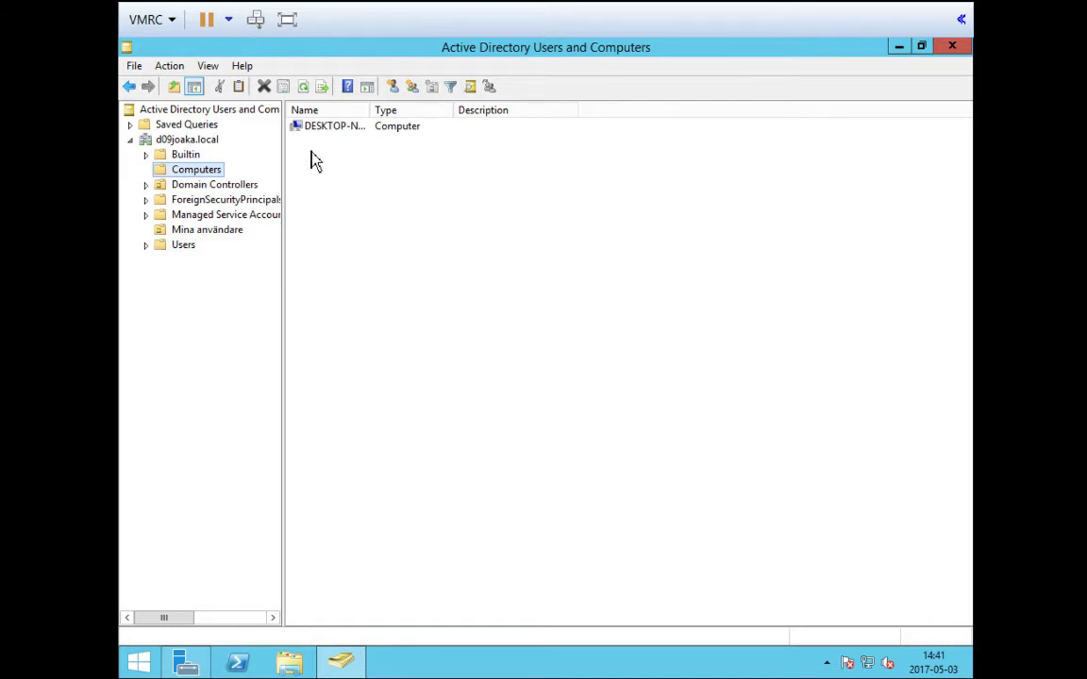
pyautogui.click(321, 126)
pyautogui.moveTo(371, 111); pyautogui.dragTo(499, 113)
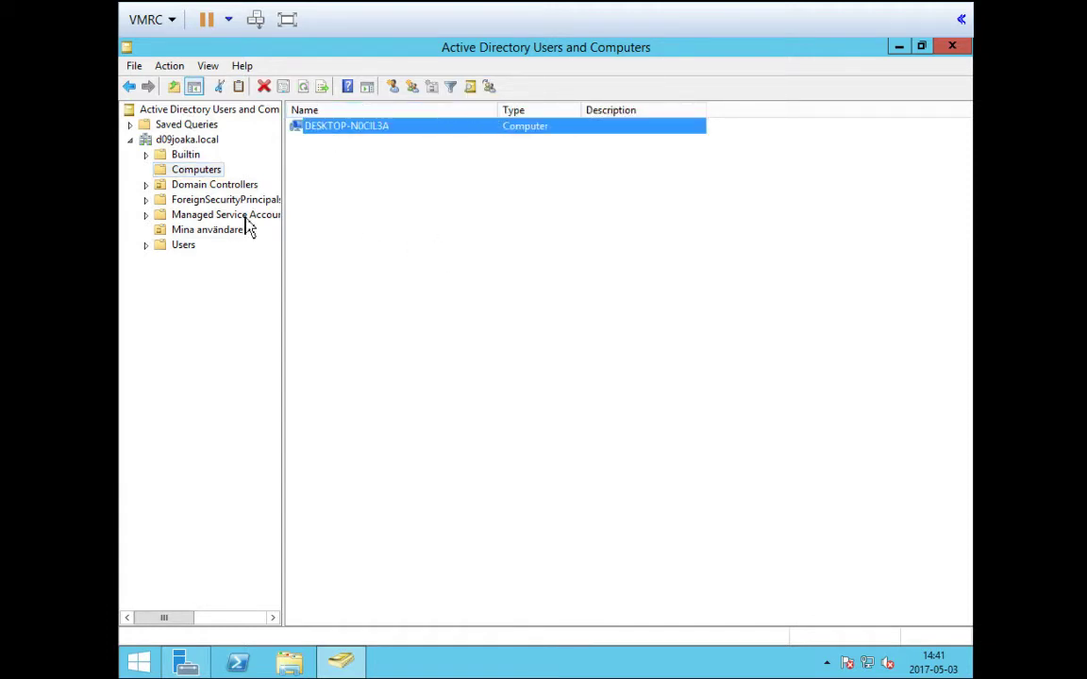
# Inspect Domain Controllers with the Name column widened, then list the Users container
pyautogui.click(216, 187)
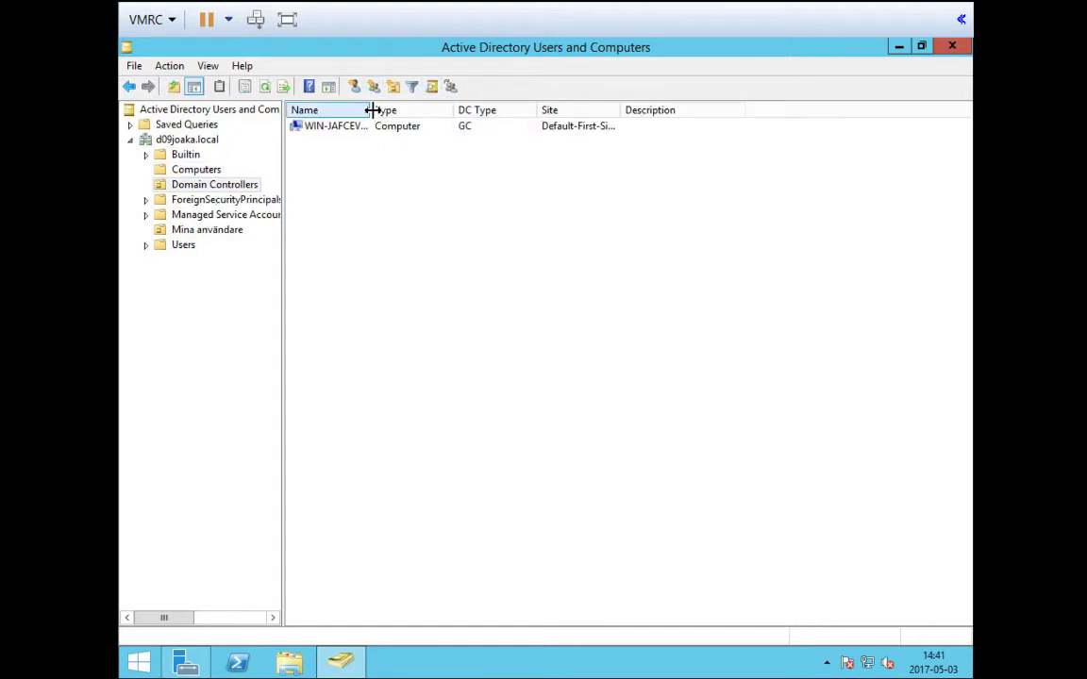
pyautogui.moveTo(372, 110); pyautogui.dragTo(539, 113)
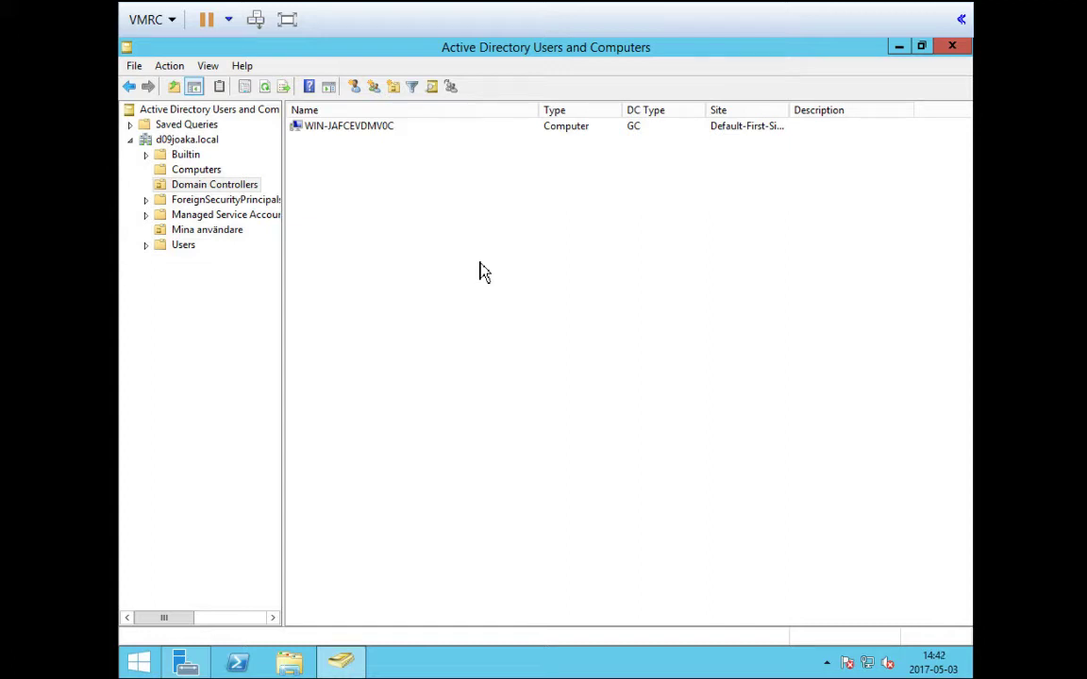
pyautogui.click(358, 126)
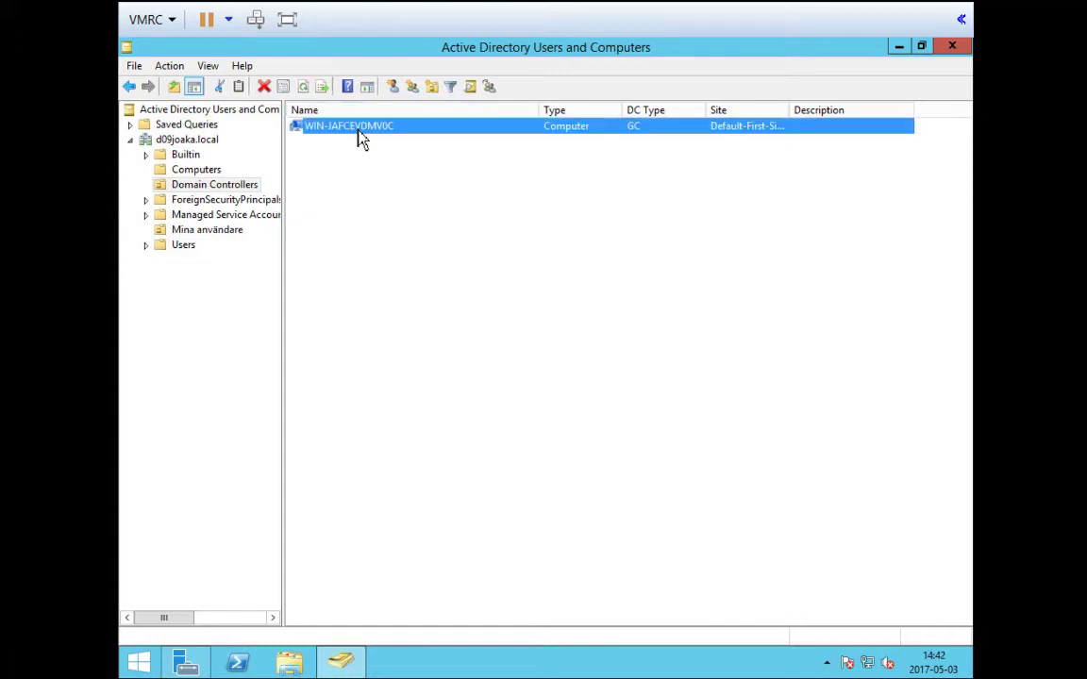
pyautogui.click(399, 241)
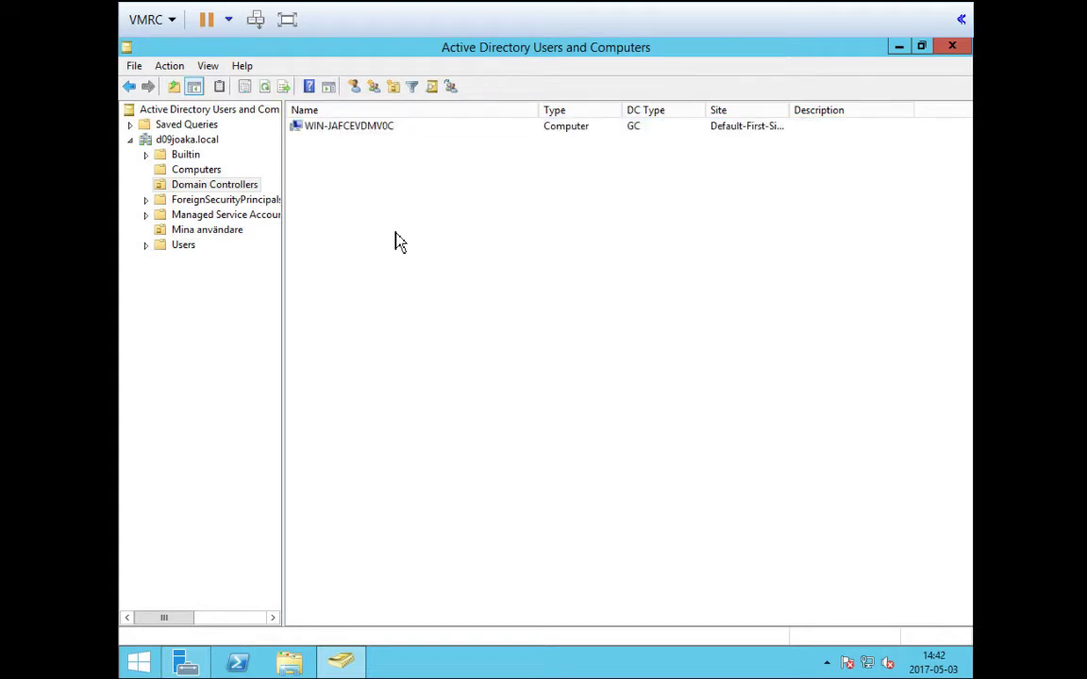
pyautogui.click(187, 251)
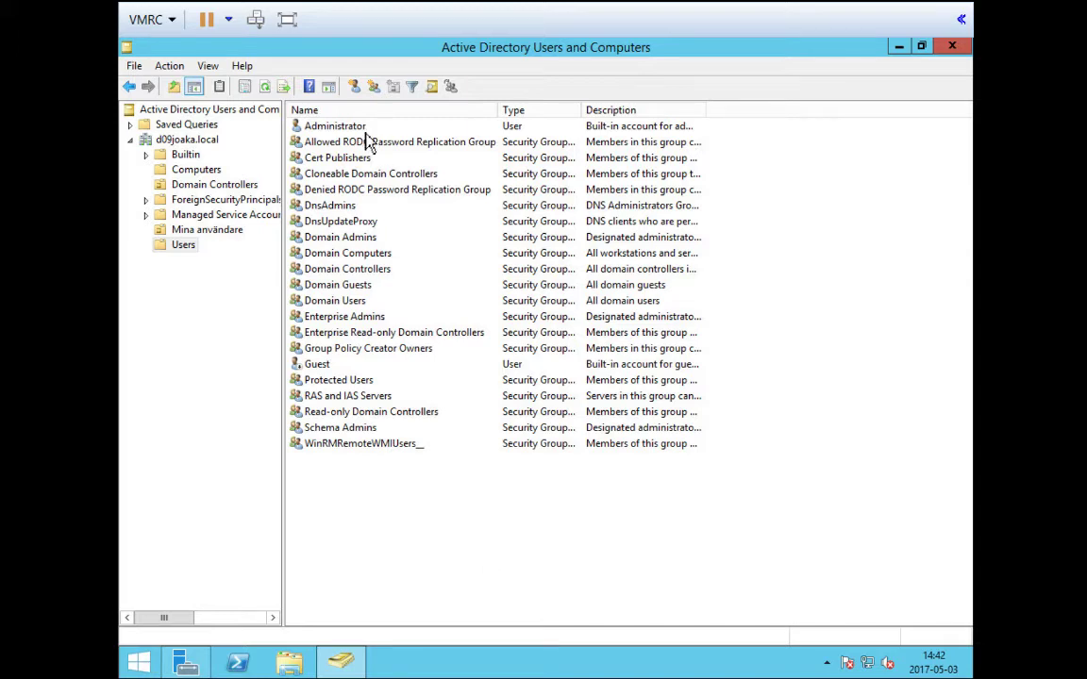
# Check the Administrator account and Domain Admins group, then return to the d09joaka.local root
pyautogui.click(330, 127)
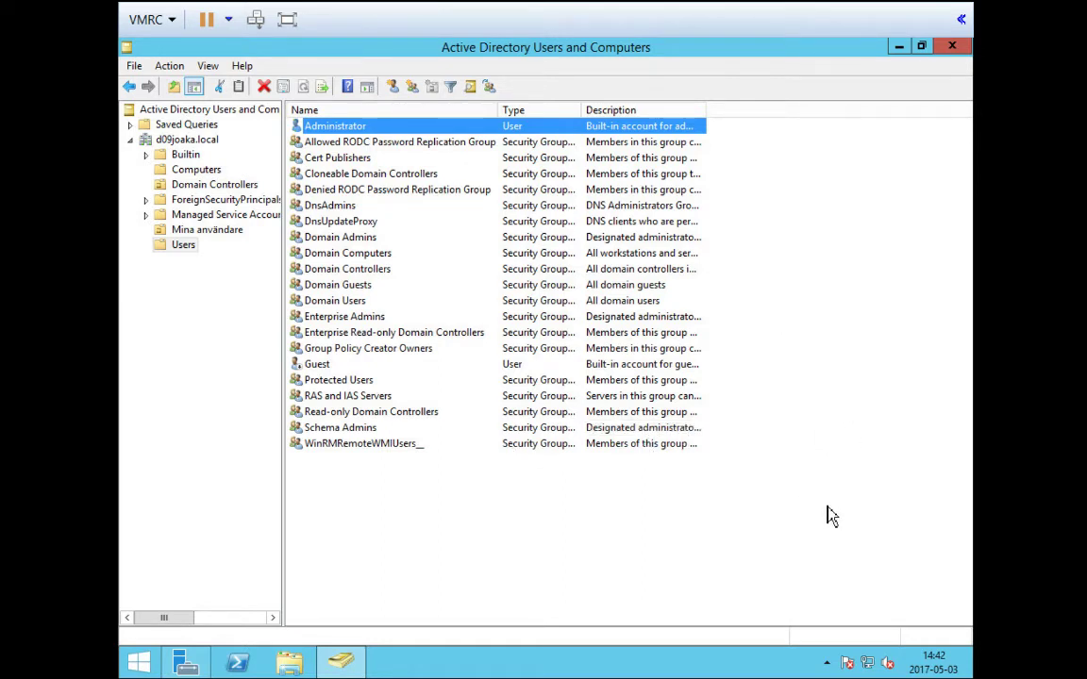
pyautogui.click(372, 243)
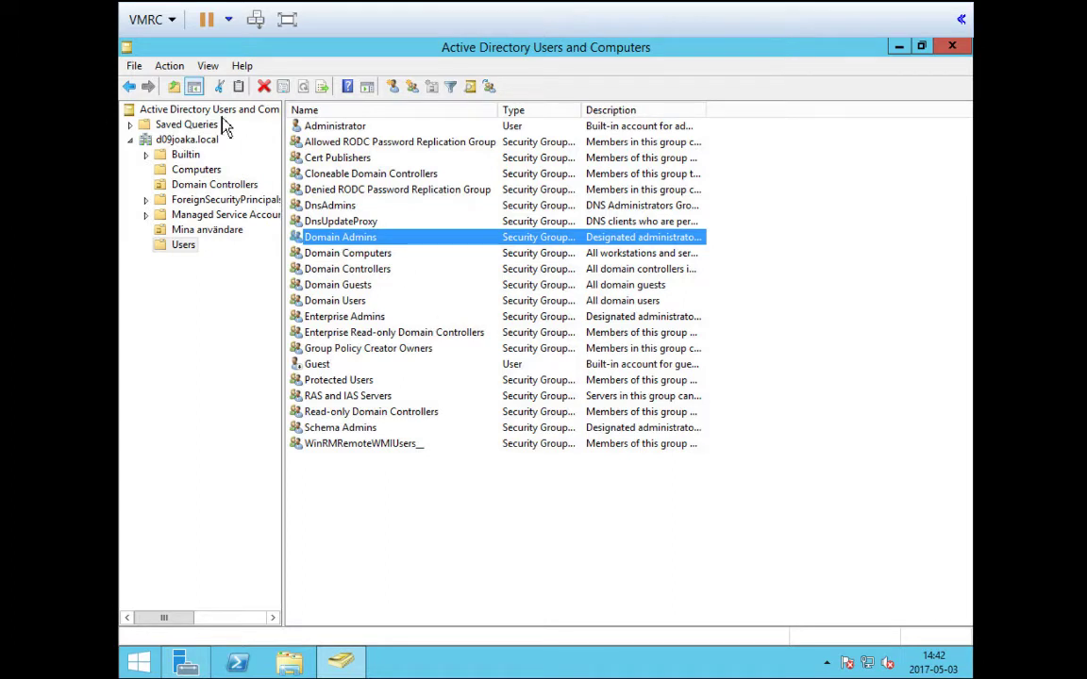
pyautogui.click(204, 142)
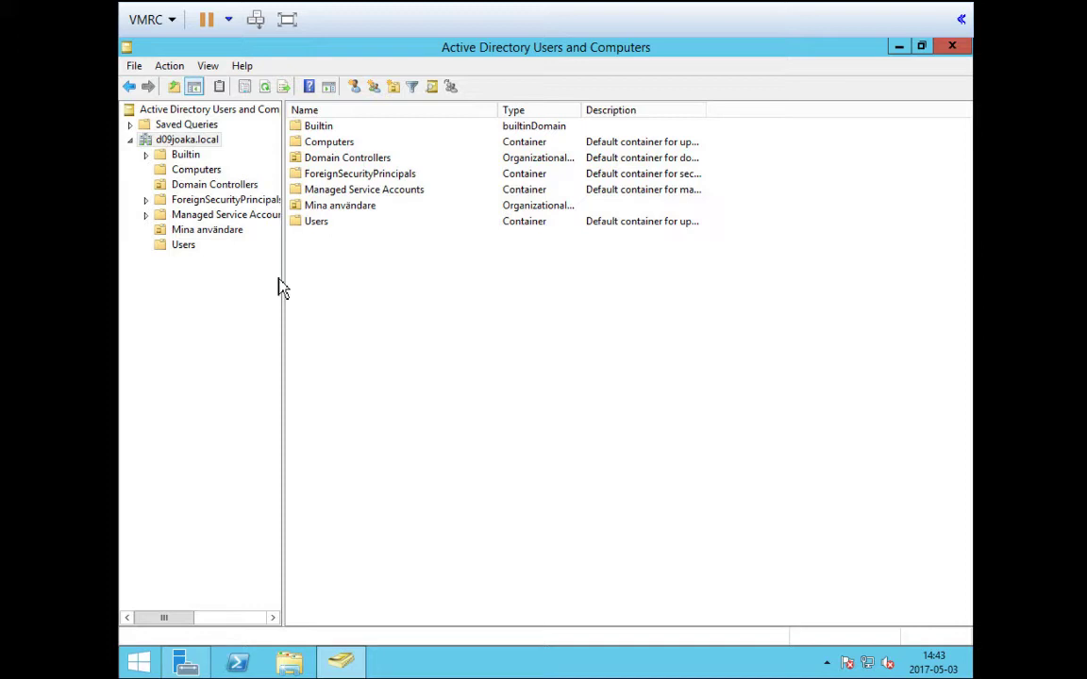
# View the existing user in Mina användare, then list the Computers container
pyautogui.click(215, 236)
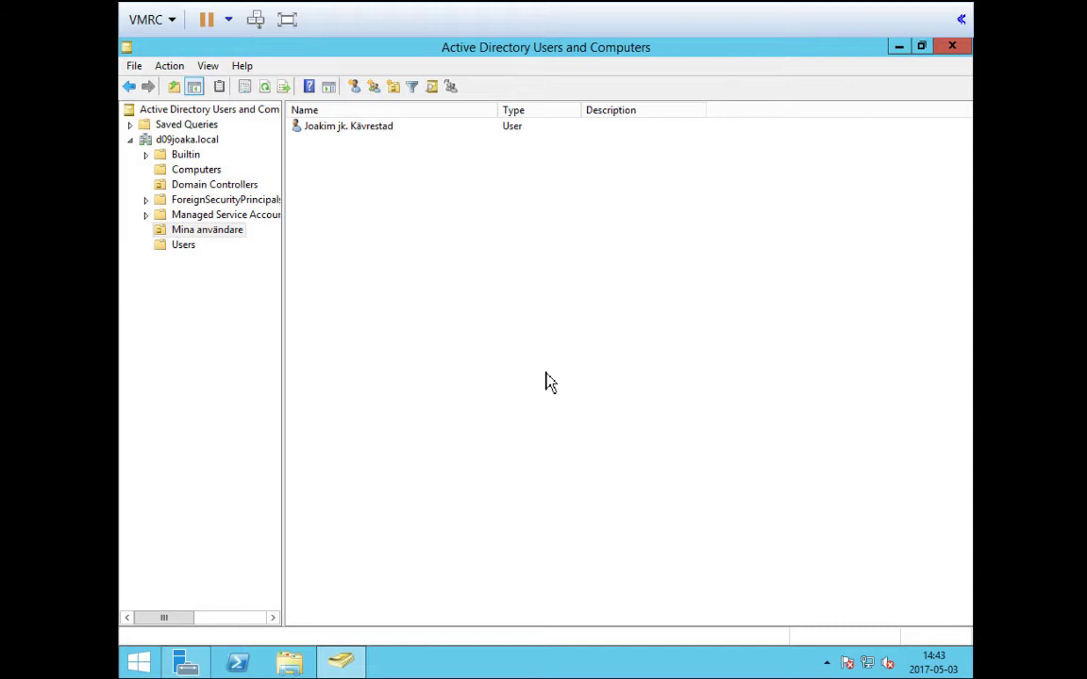
pyautogui.click(196, 144)
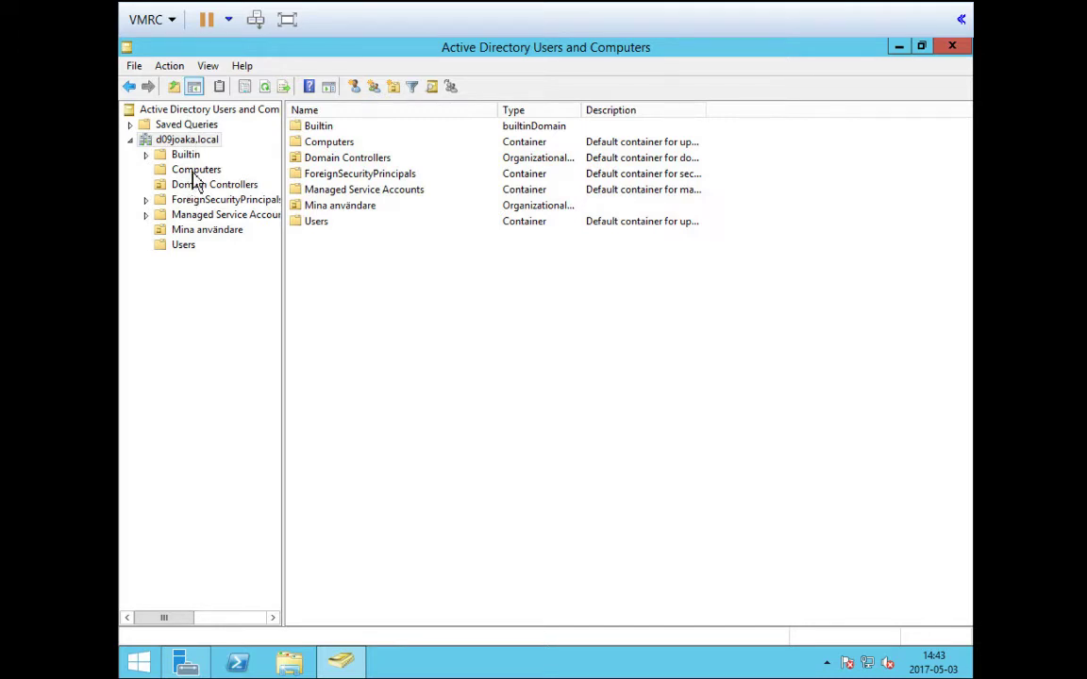
pyautogui.click(195, 172)
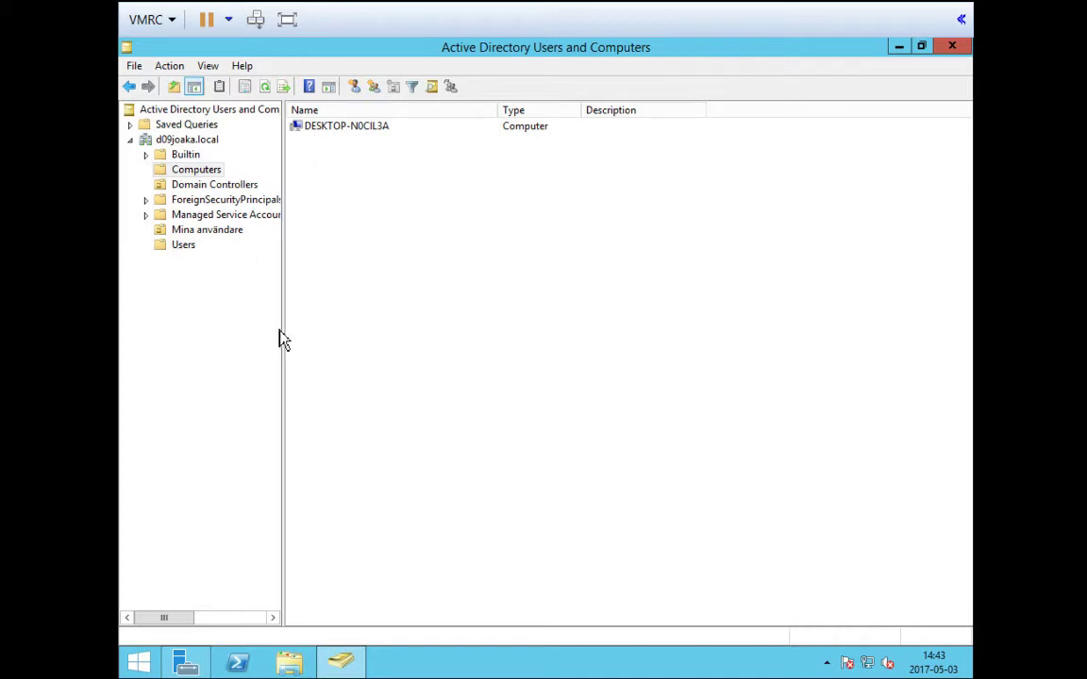
# Open the console Options dialog from the File menu and close it
pyautogui.click(136, 69)
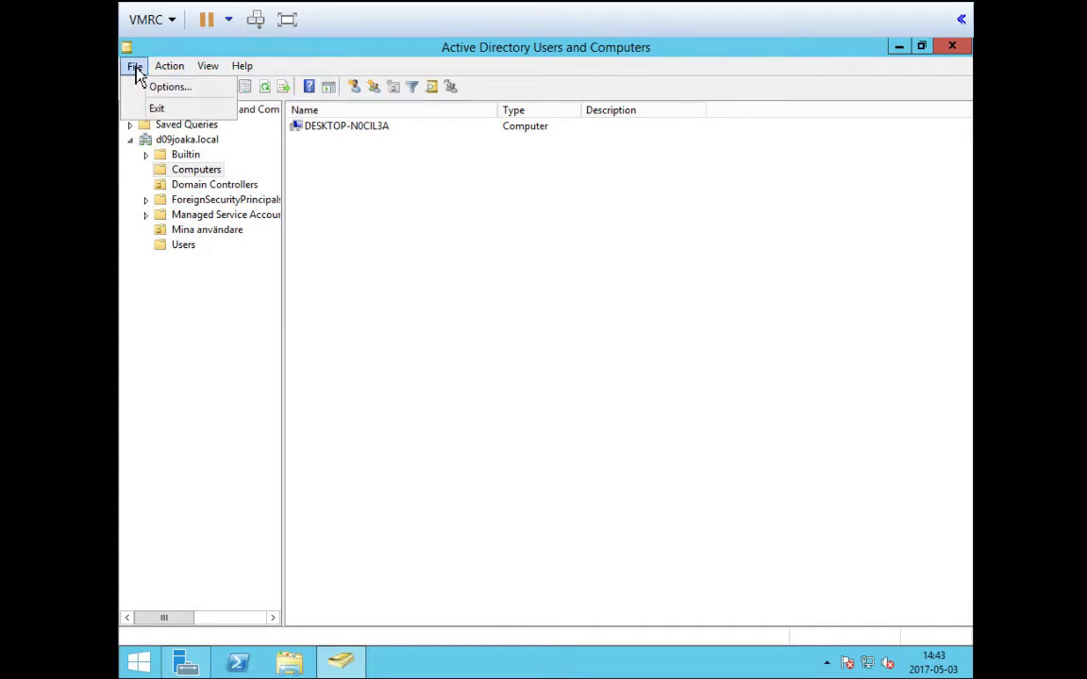
pyautogui.click(166, 88)
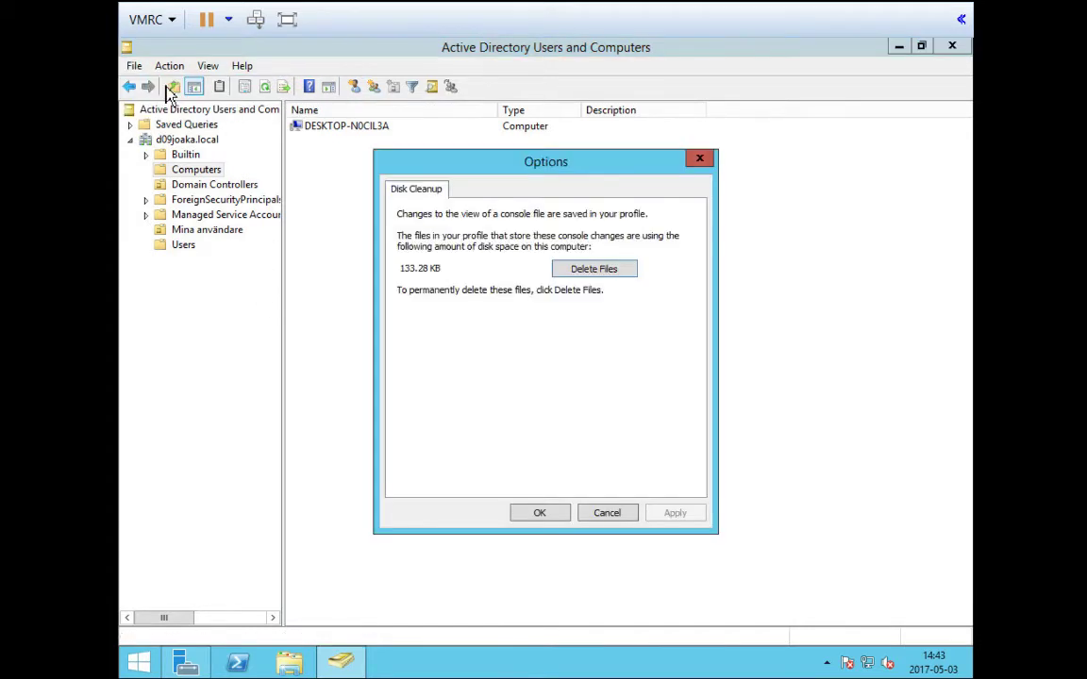
pyautogui.click(699, 160)
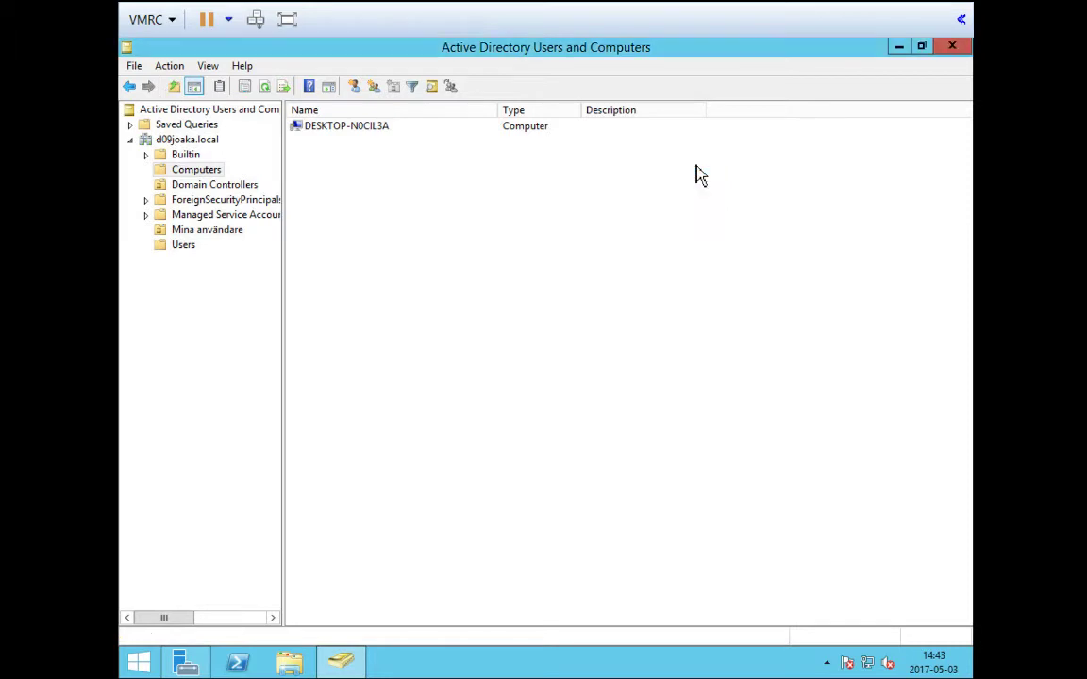
# Look through the Action menu for Computers, then bring up the View menu
pyautogui.click(176, 73)
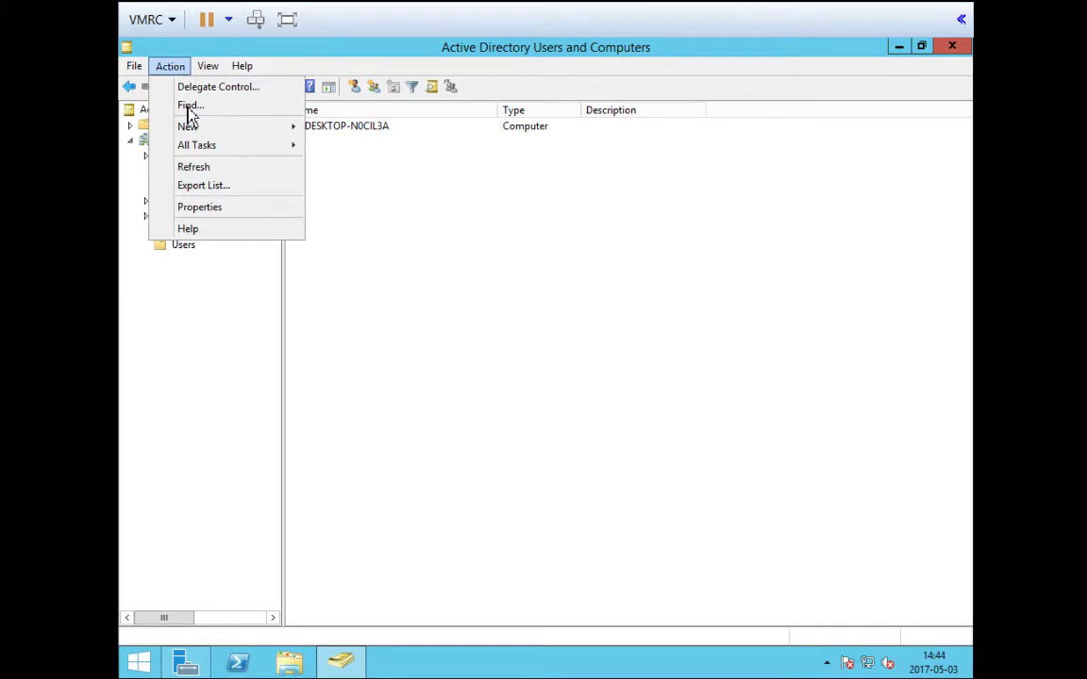
pyautogui.click(168, 326)
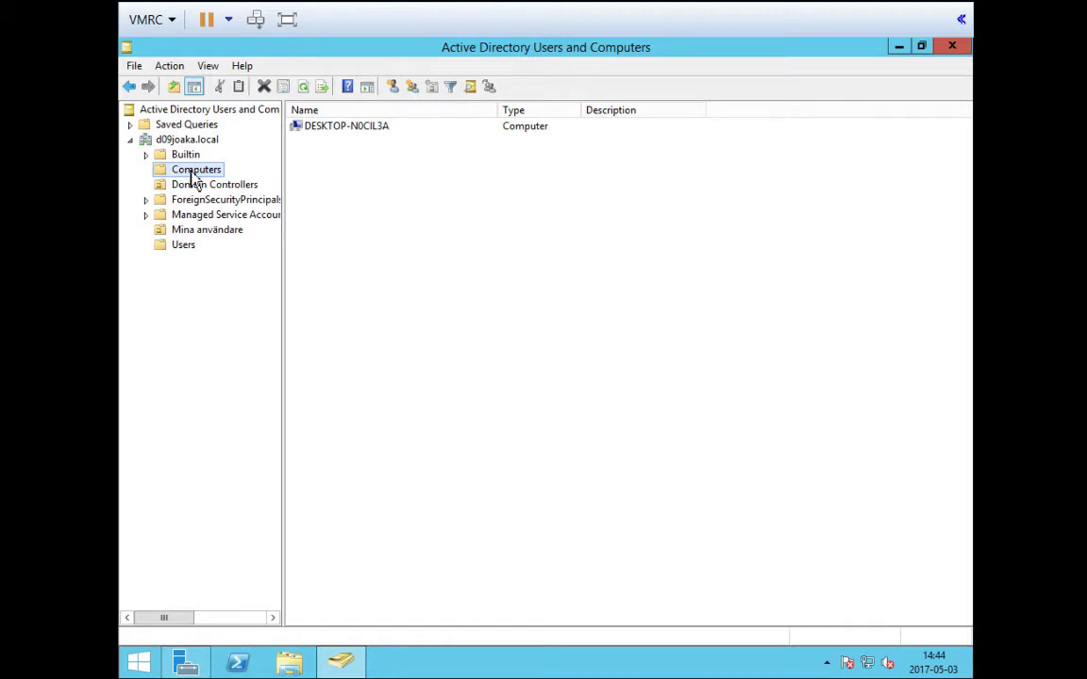
pyautogui.click(172, 68)
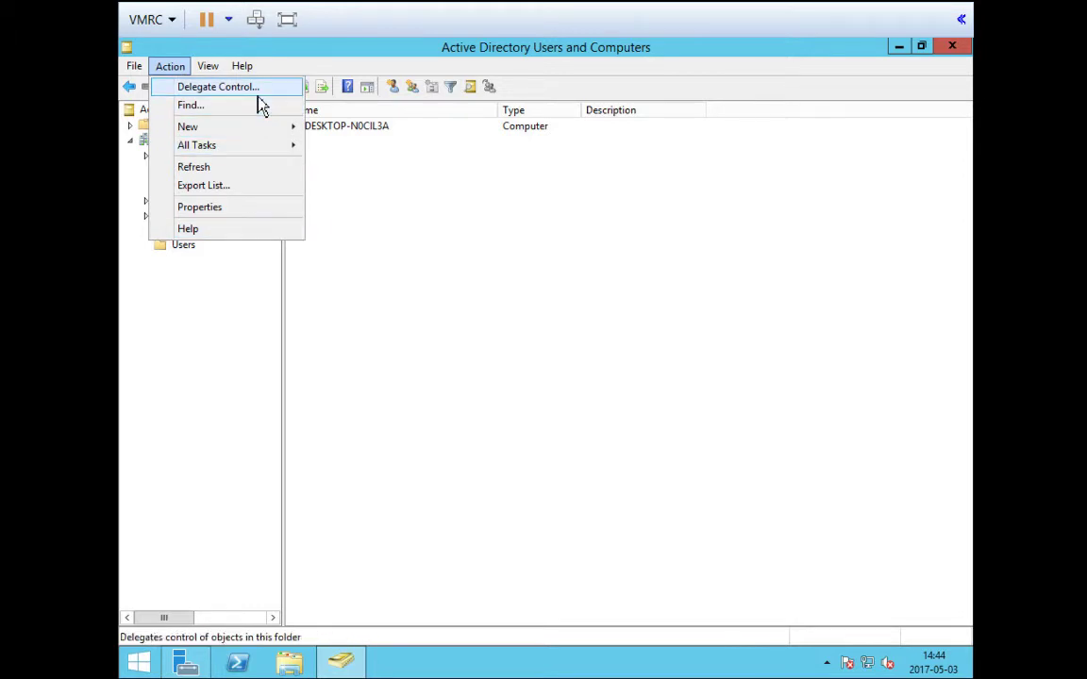
pyautogui.moveTo(257, 135)
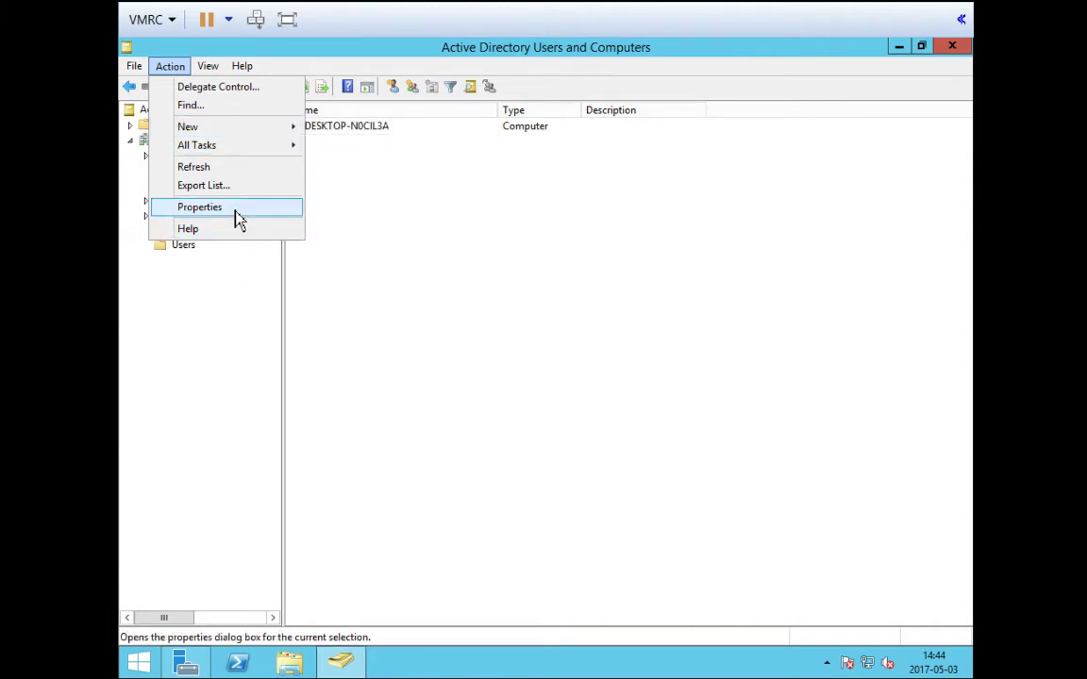
pyautogui.click(245, 348)
pyautogui.click(208, 68)
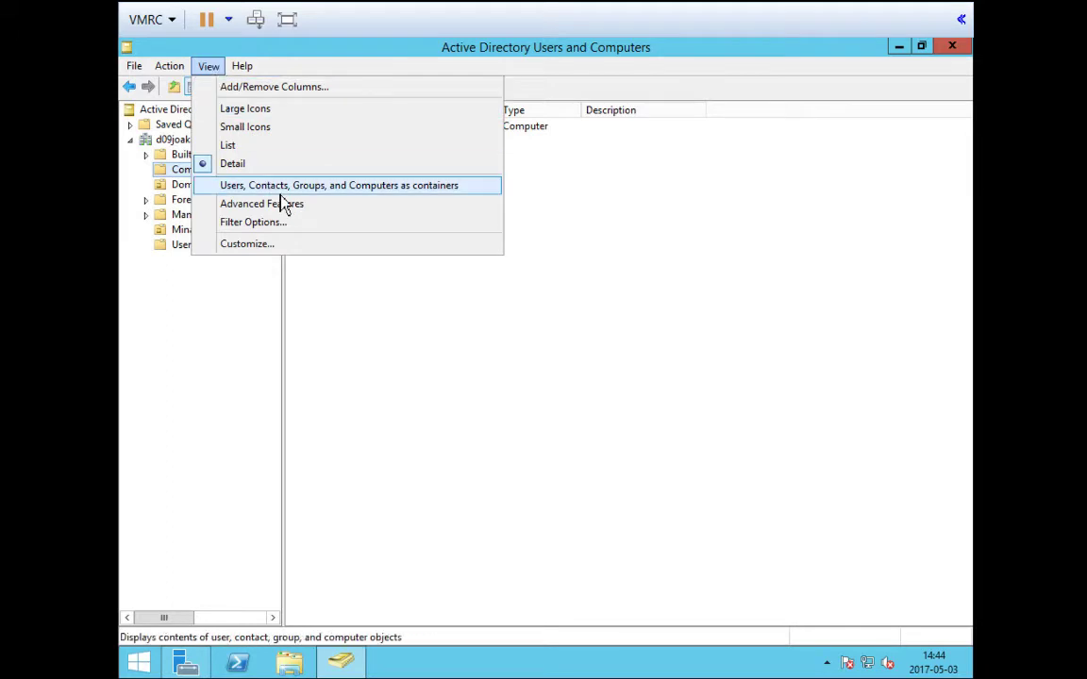
# Enable View > Advanced Features and recheck the View menu setting
pyautogui.click(344, 209)
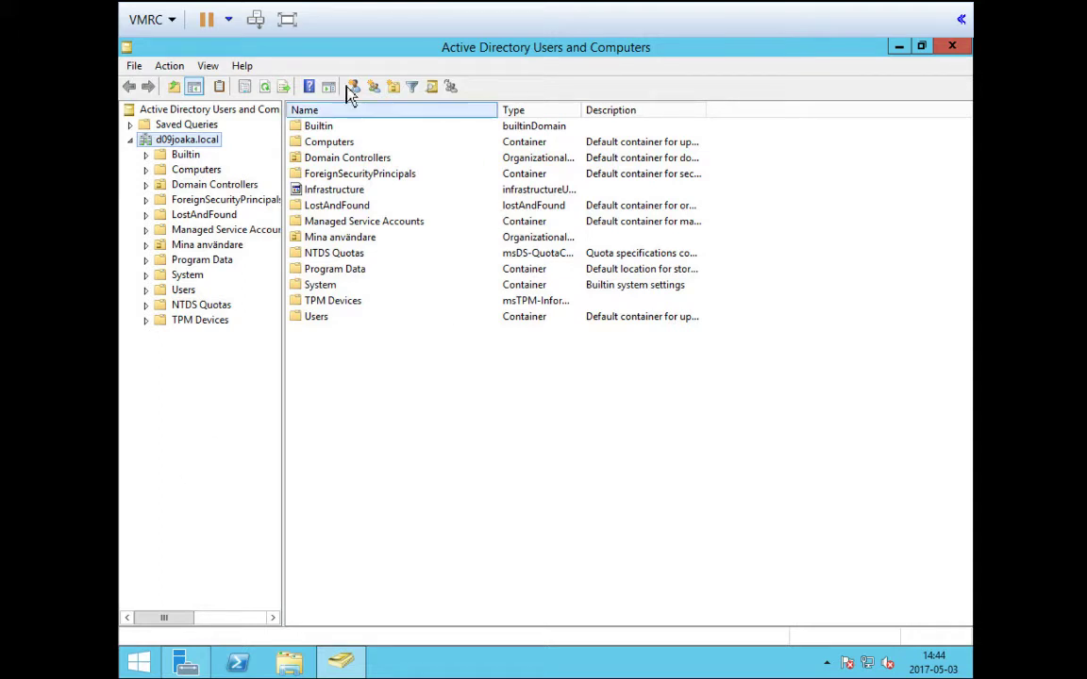
pyautogui.click(208, 66)
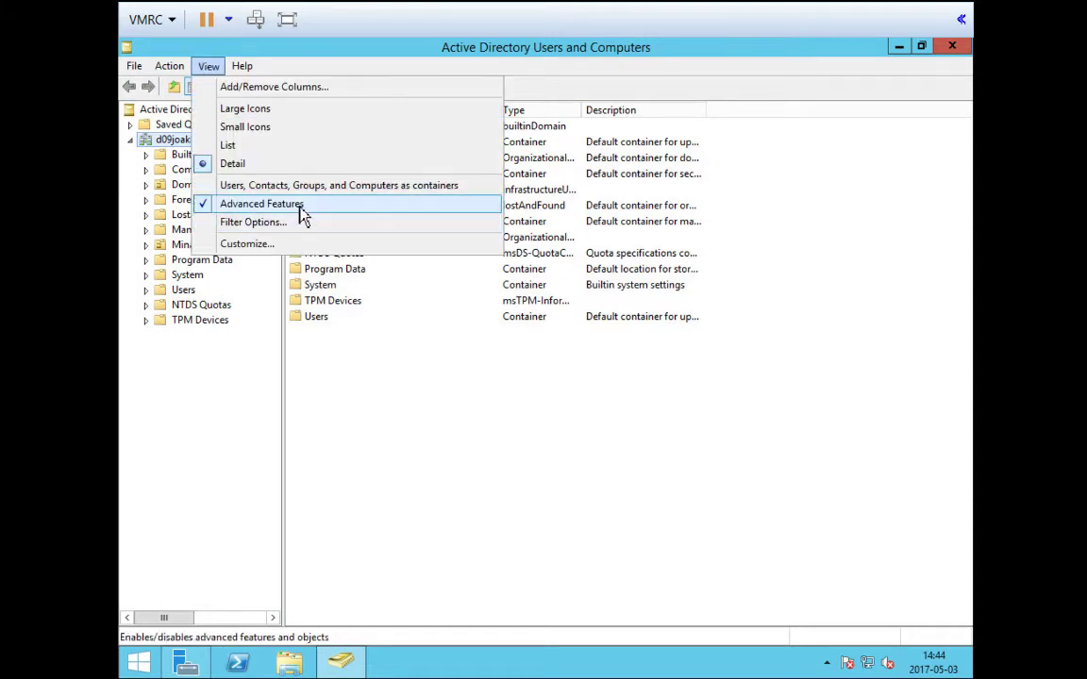
pyautogui.moveTo(251, 70)
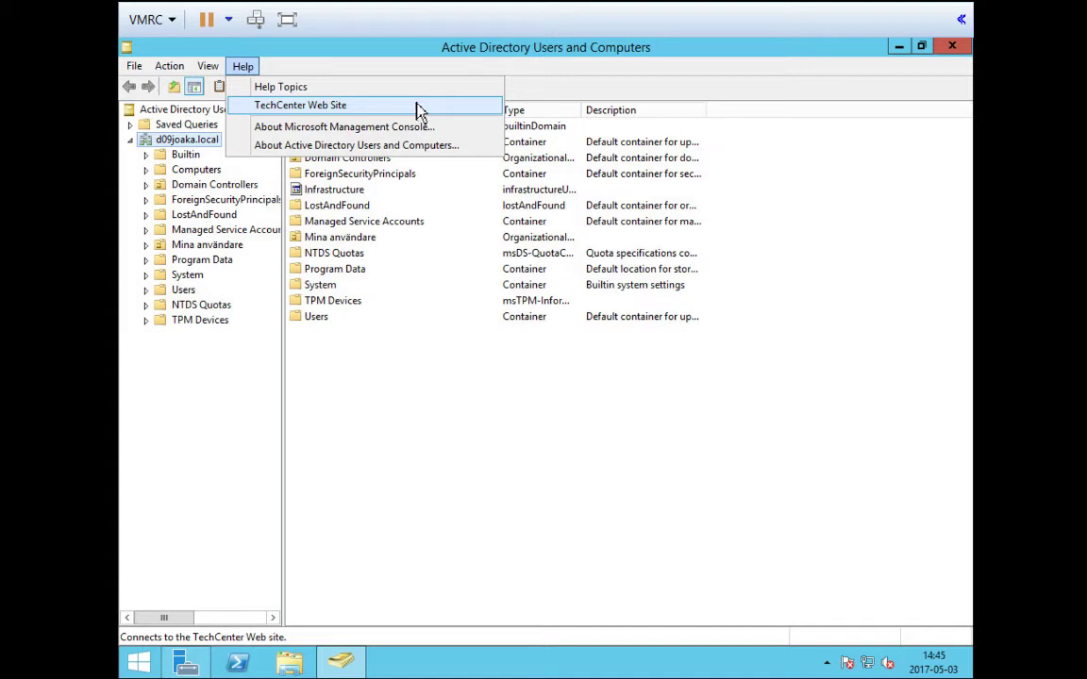
# Dismiss the Help menu and refresh the d09joaka.local root to show all 13 containers
pyautogui.click(401, 62)
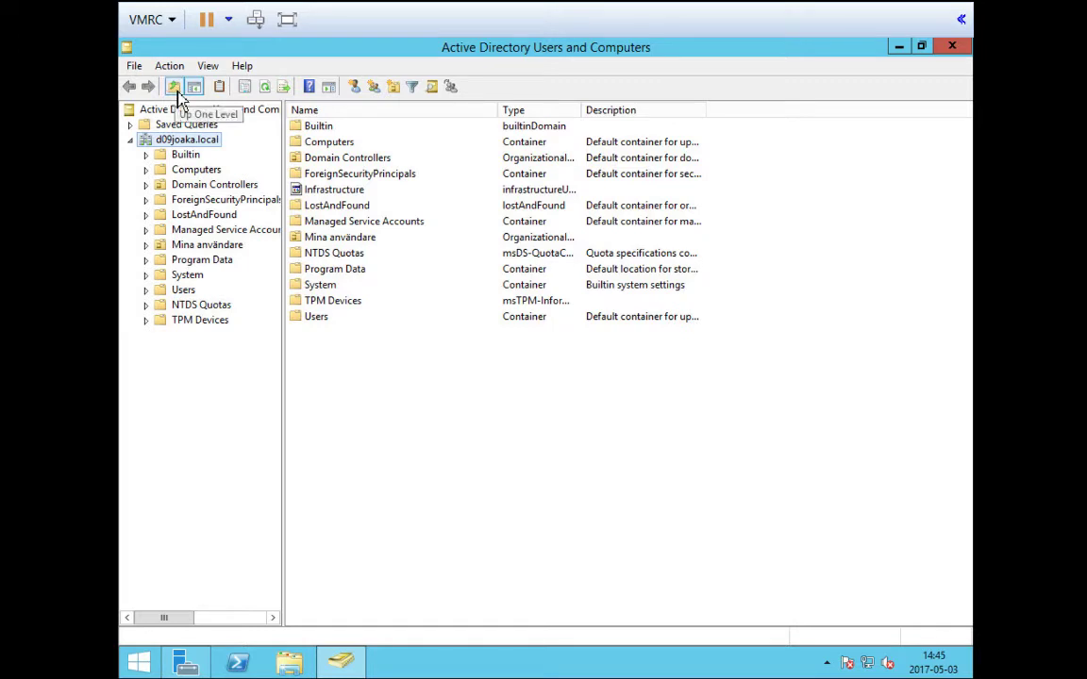
pyautogui.click(266, 90)
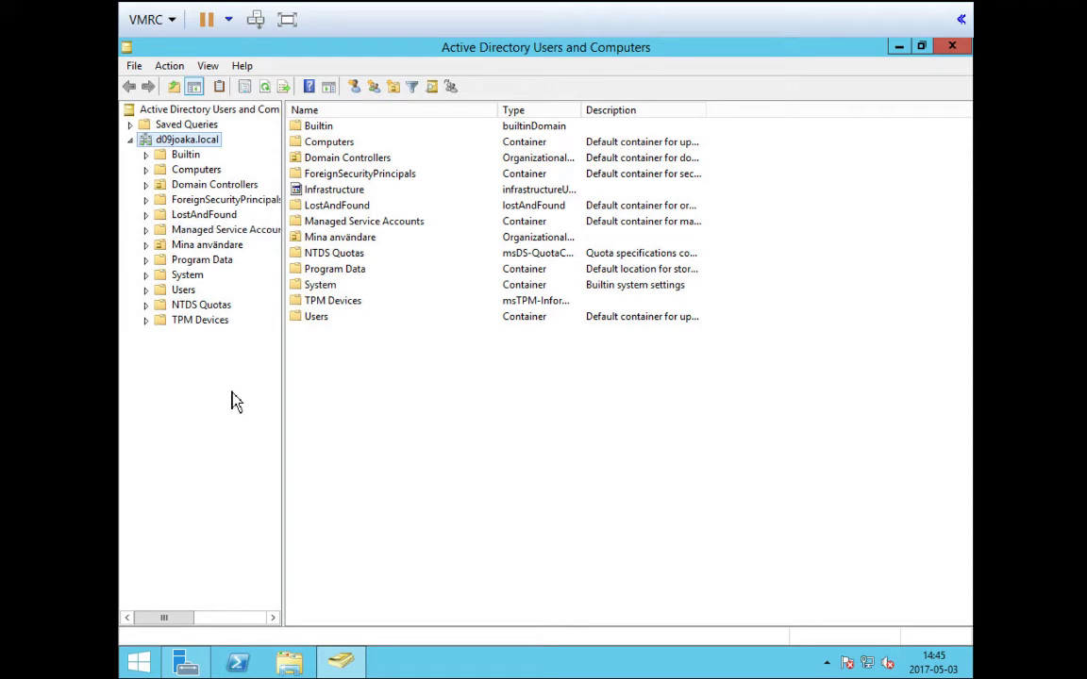
# Select the Mina användare OU to display its single user account
pyautogui.click(199, 247)
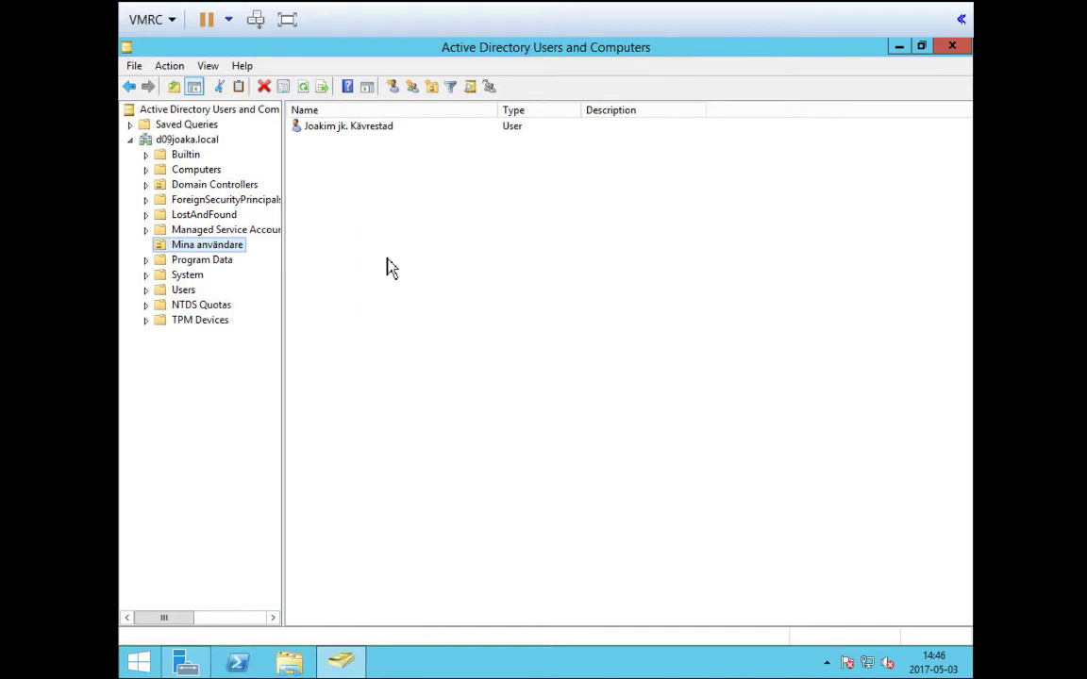
# Start the New > User wizard from the Mina användare context menu
pyautogui.rightClick(388, 204)
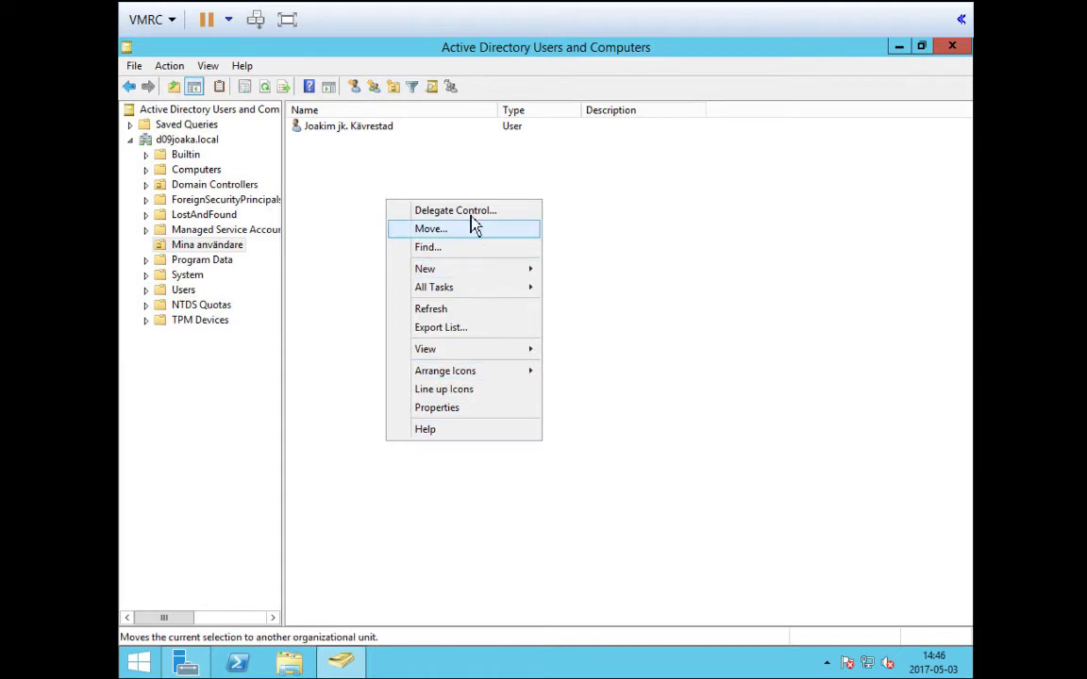
pyautogui.moveTo(479, 272)
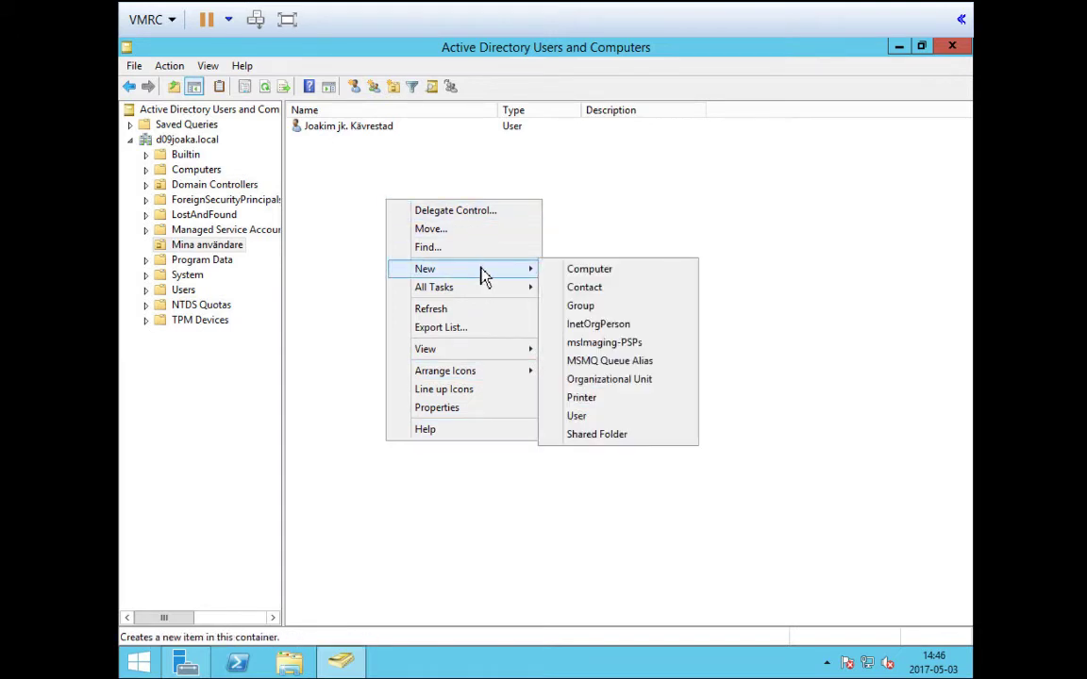
pyautogui.click(649, 418)
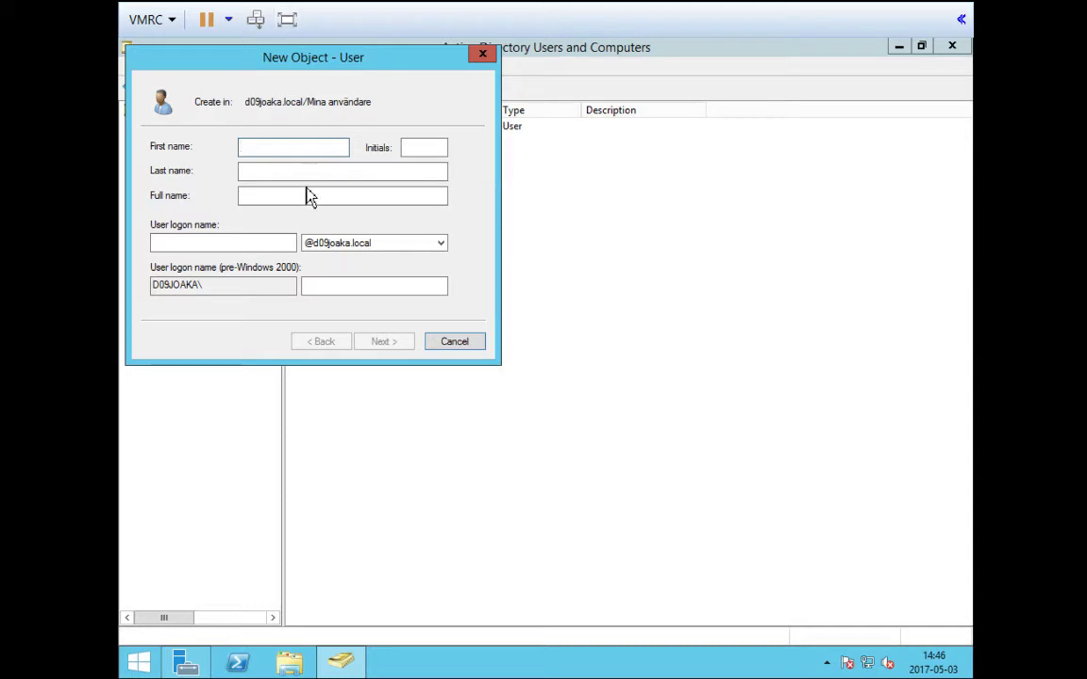
# Enter the user's first name, last name and logon name, then advance to the password page
pyautogui.press('Tab')
pyautogui.press('Tab')
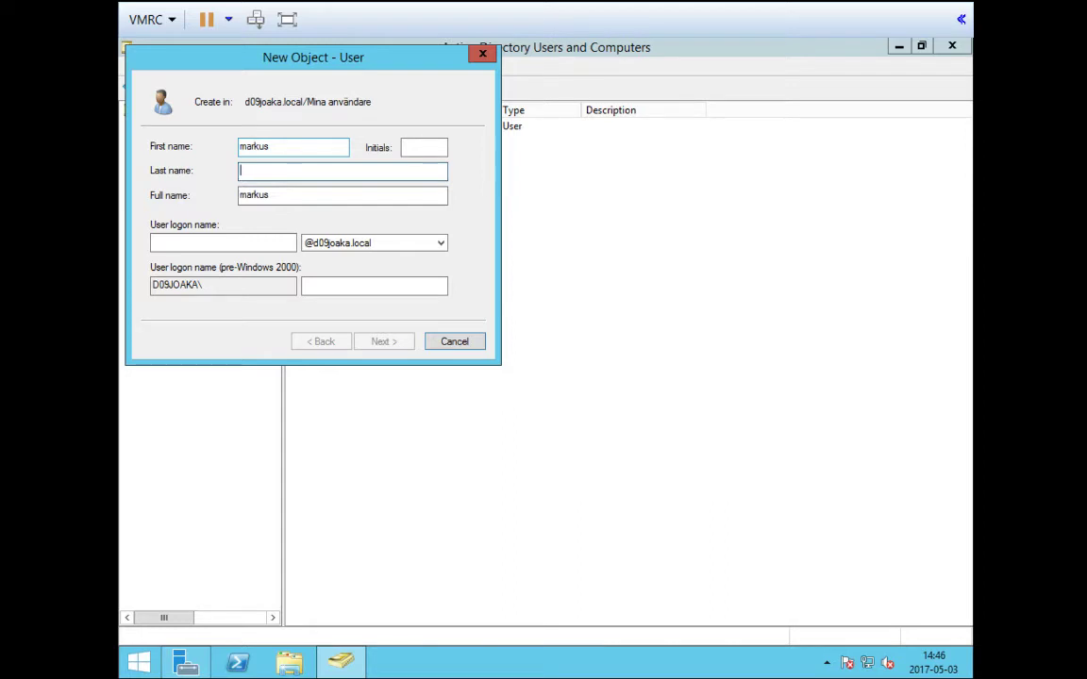
pyautogui.press('Tab')
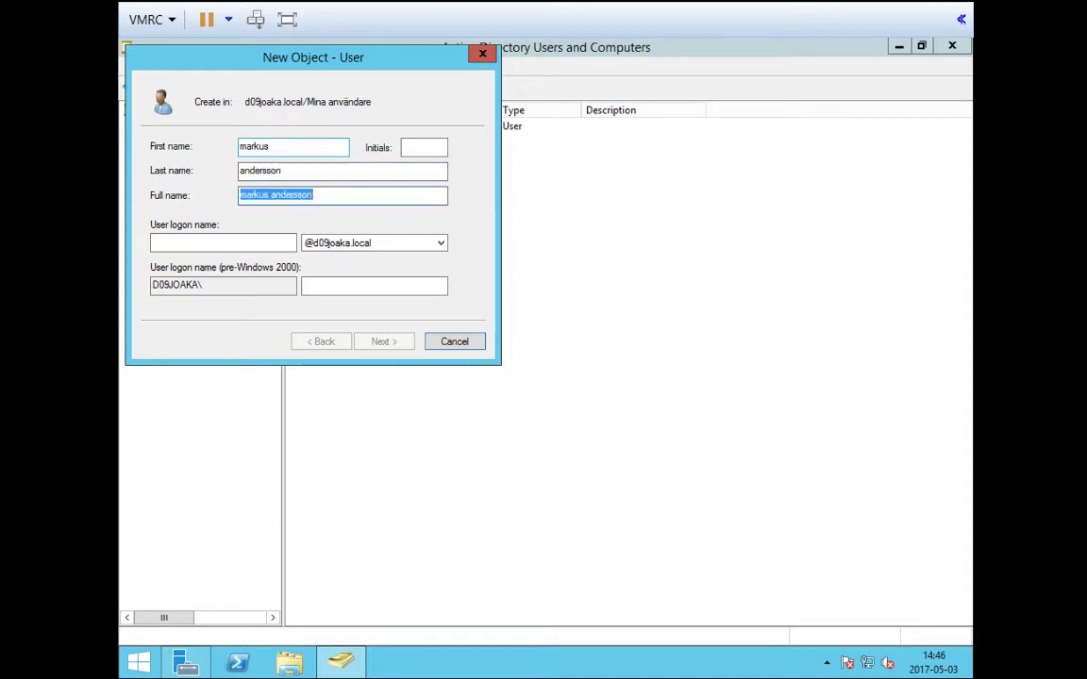
pyautogui.press('Tab')
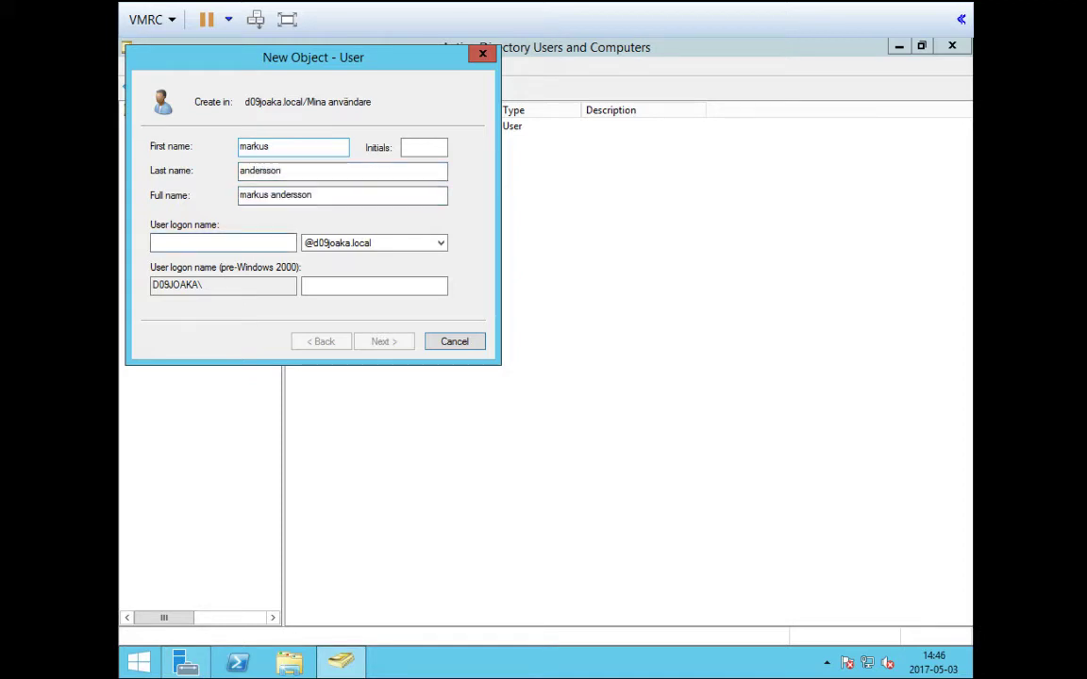
pyautogui.write('maan')
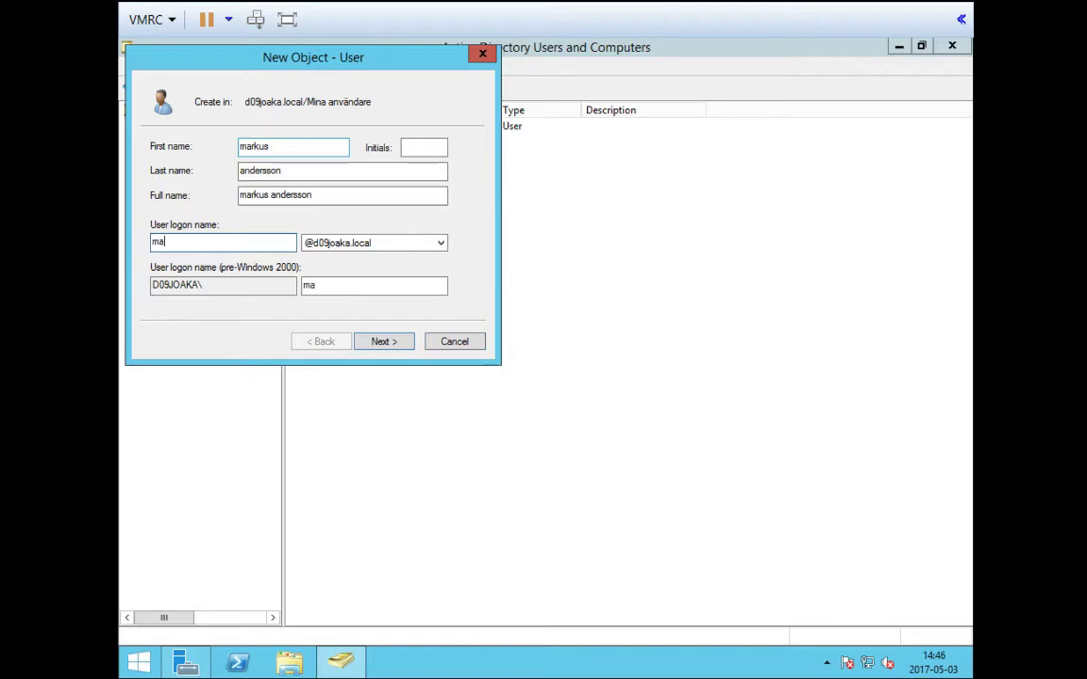
pyautogui.click(406, 345)
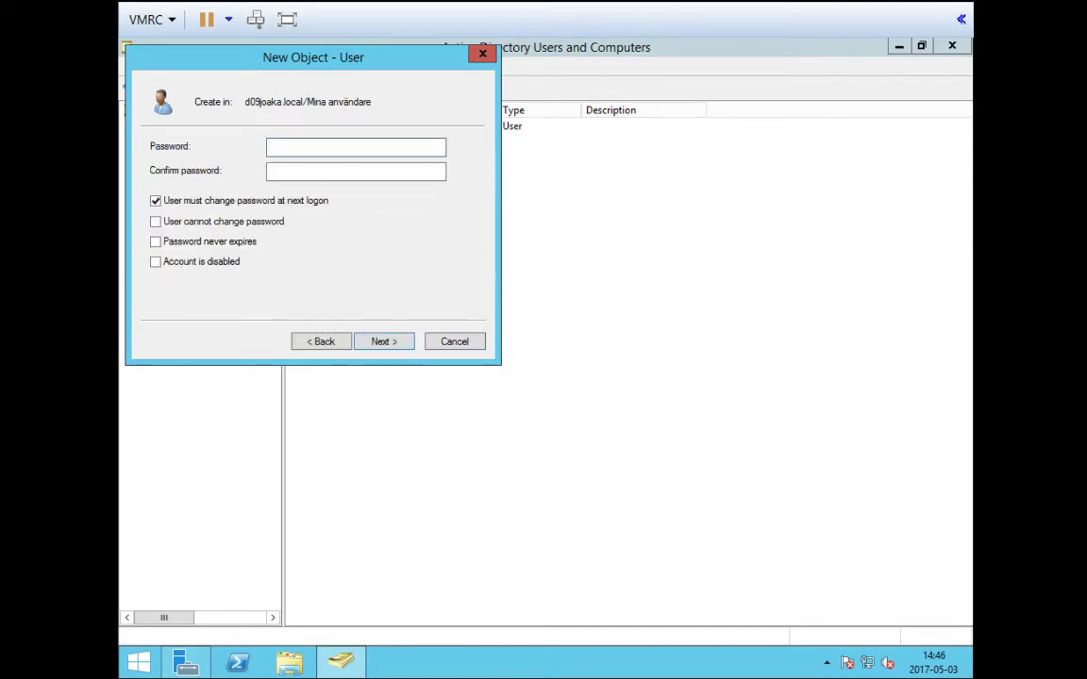
# Enter and confirm the password, drop the next-logon change requirement, and set Password never expires
pyautogui.write('•••••••')
pyautogui.press('Tab')
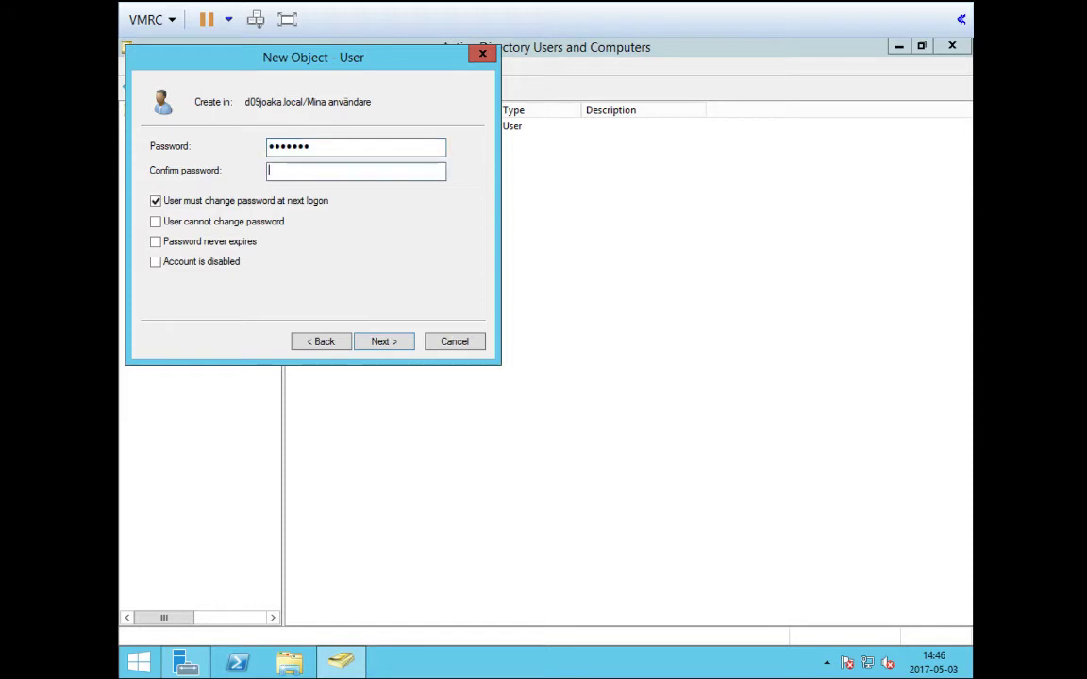
pyautogui.write('•••••••')
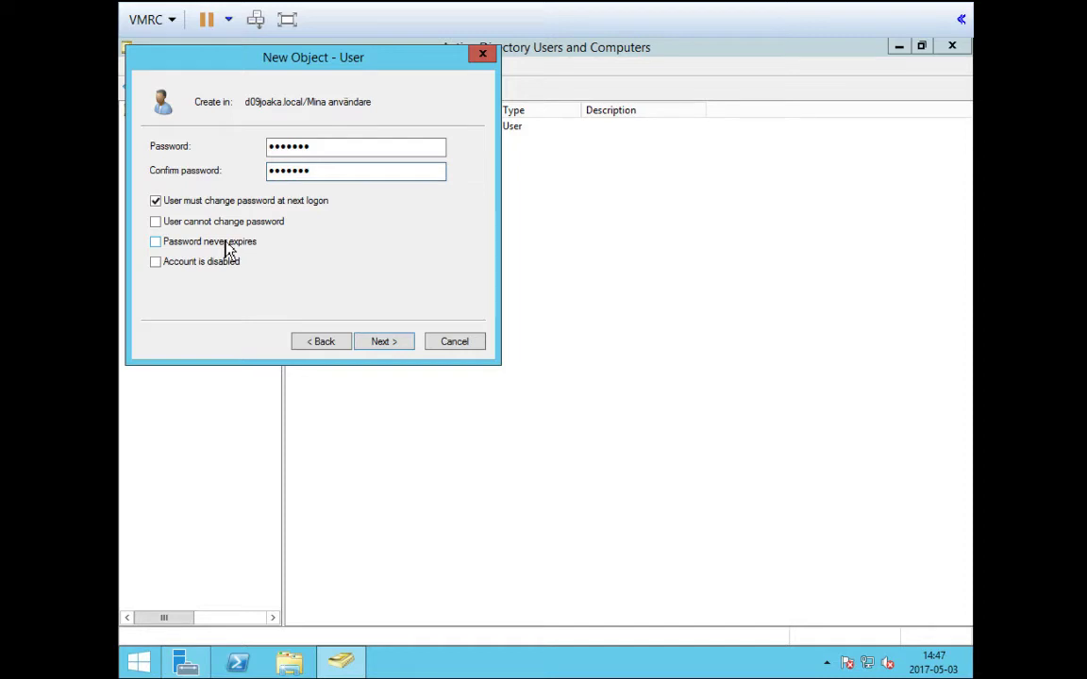
pyautogui.click(161, 206)
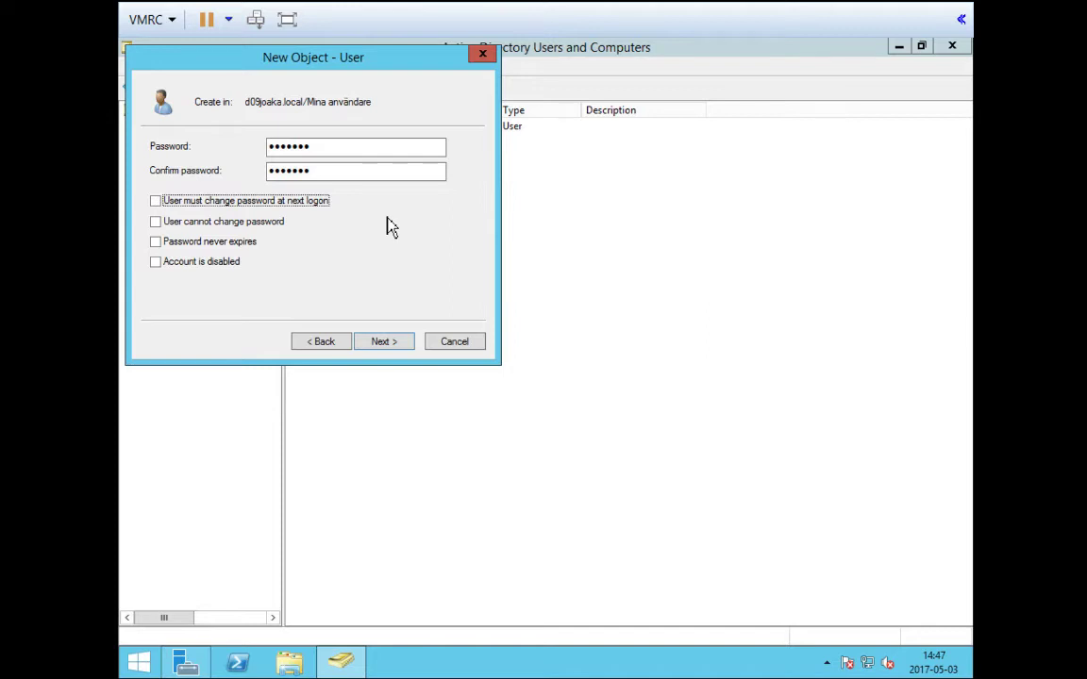
pyautogui.click(157, 242)
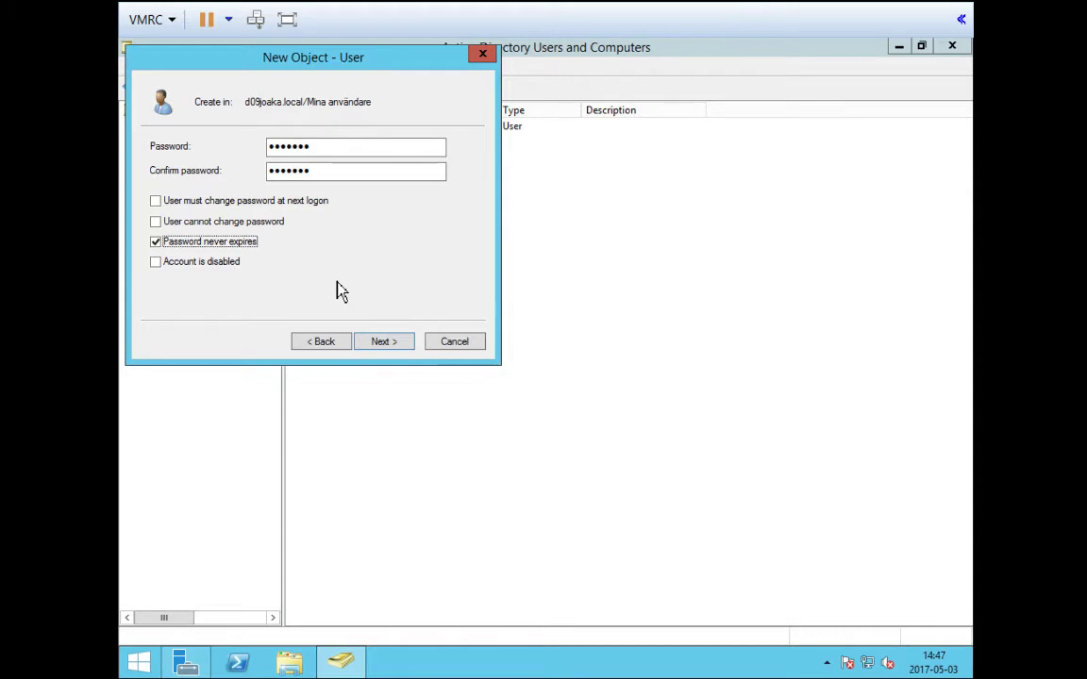
pyautogui.click(378, 354)
# Finish creating the user account and dismiss the client's lock screen
pyautogui.click(386, 354)
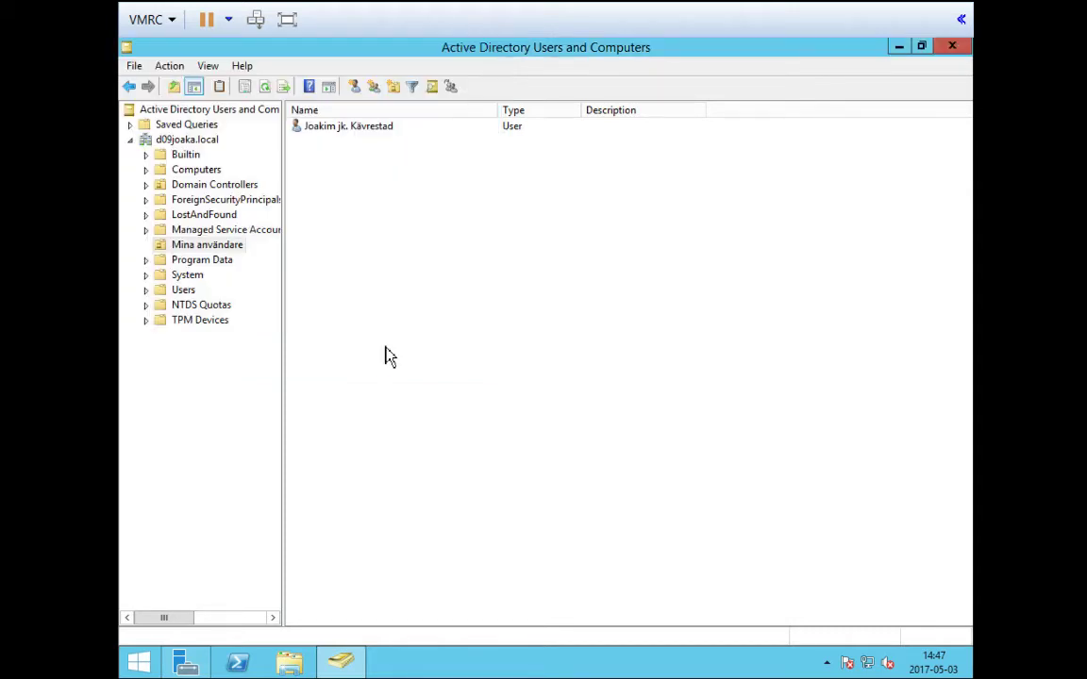
pyautogui.click(376, 253)
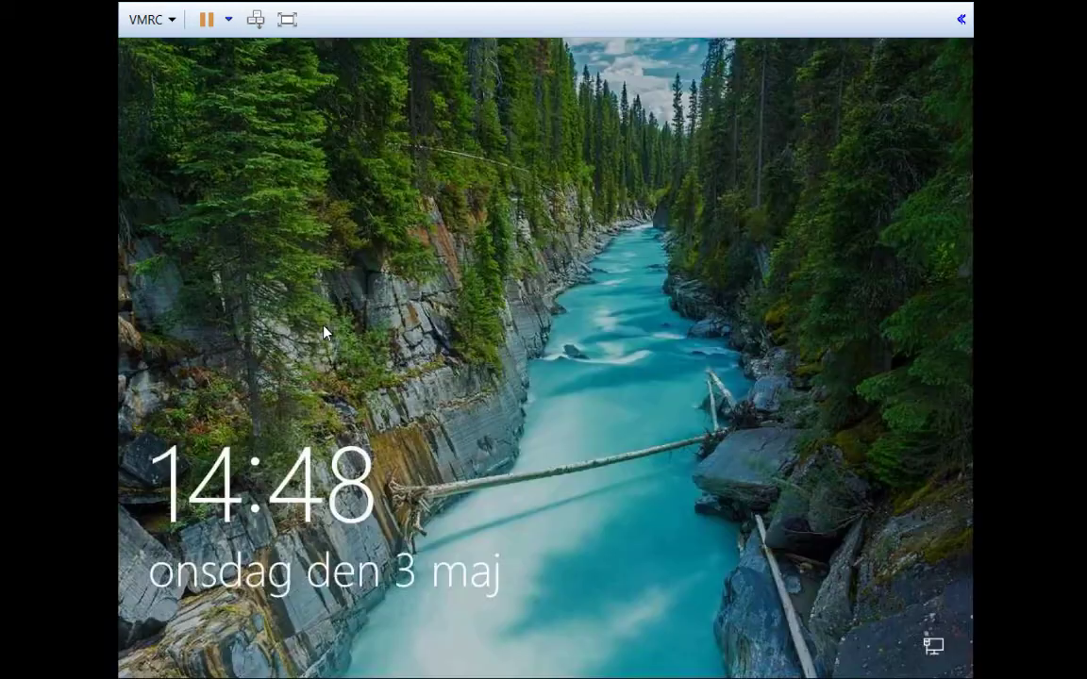
pyautogui.click(337, 251)
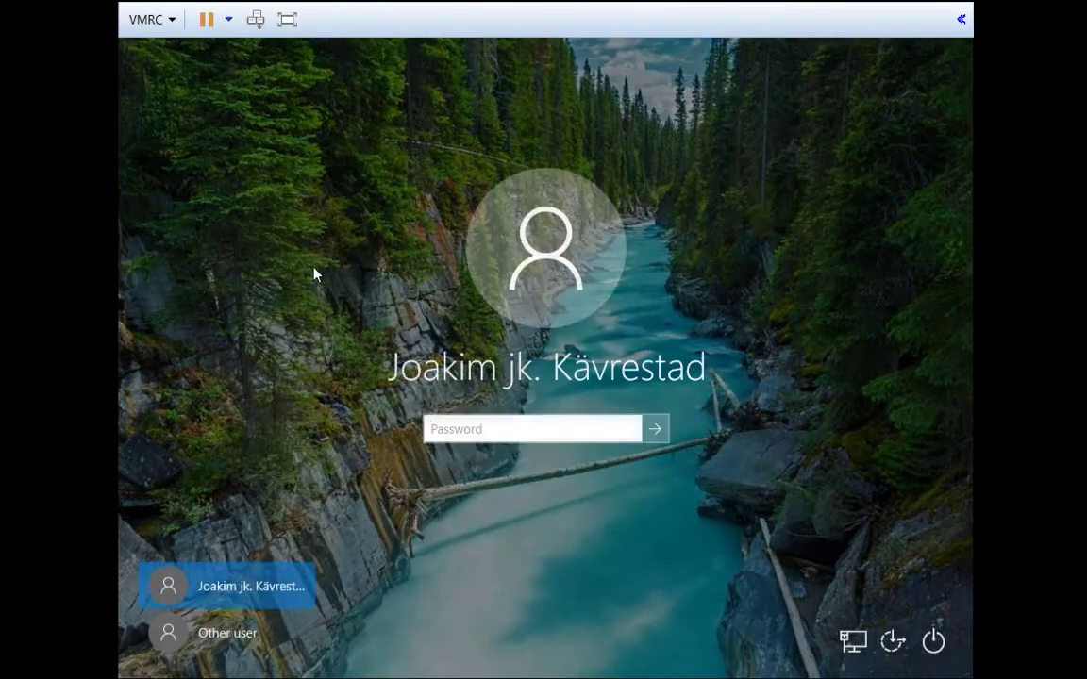
# Sign in on the client as the new user on the D09JOAKA domain via Other user
pyautogui.click(235, 638)
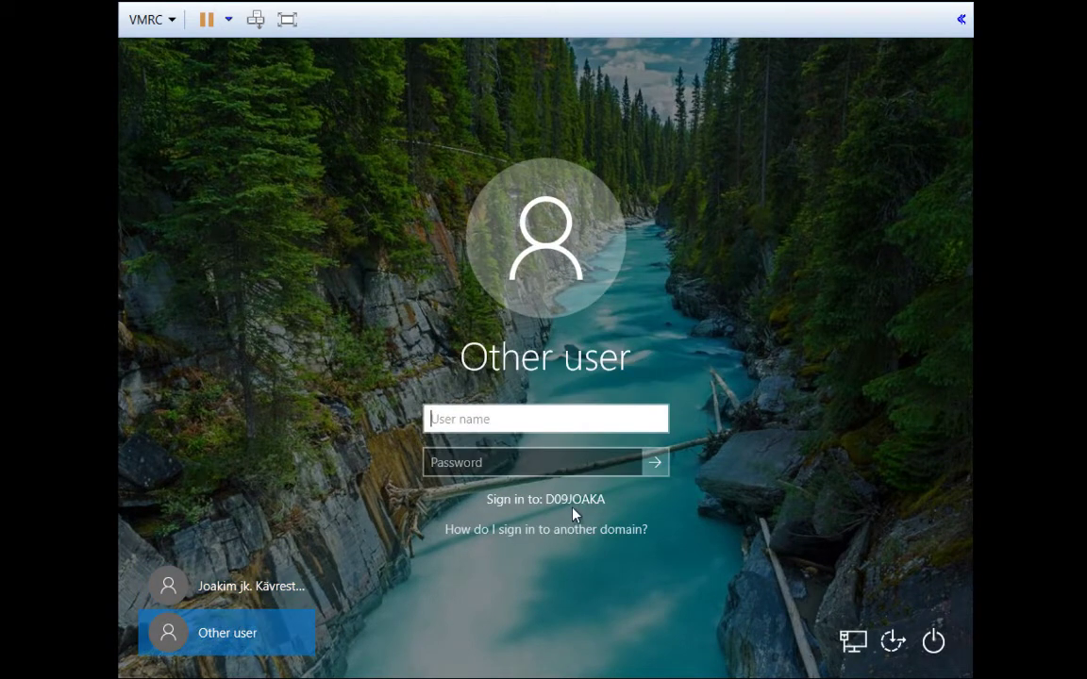
pyautogui.write('maan')
pyautogui.press('Tab')
pyautogui.write('•••')
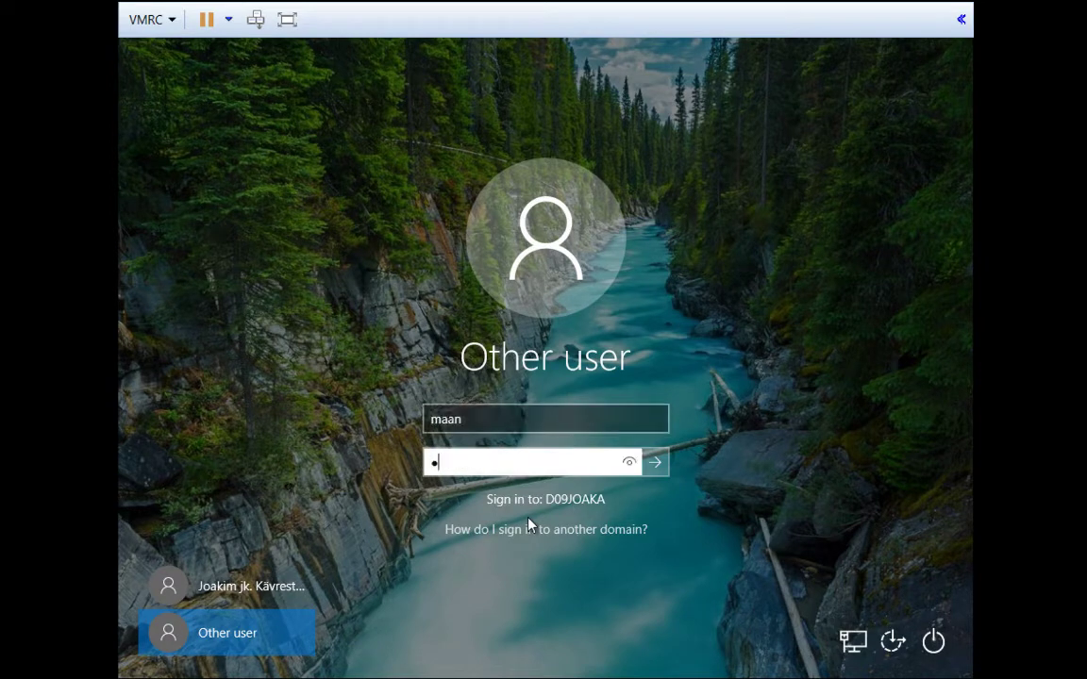
pyautogui.write('••••')
pyautogui.click(433, 429)
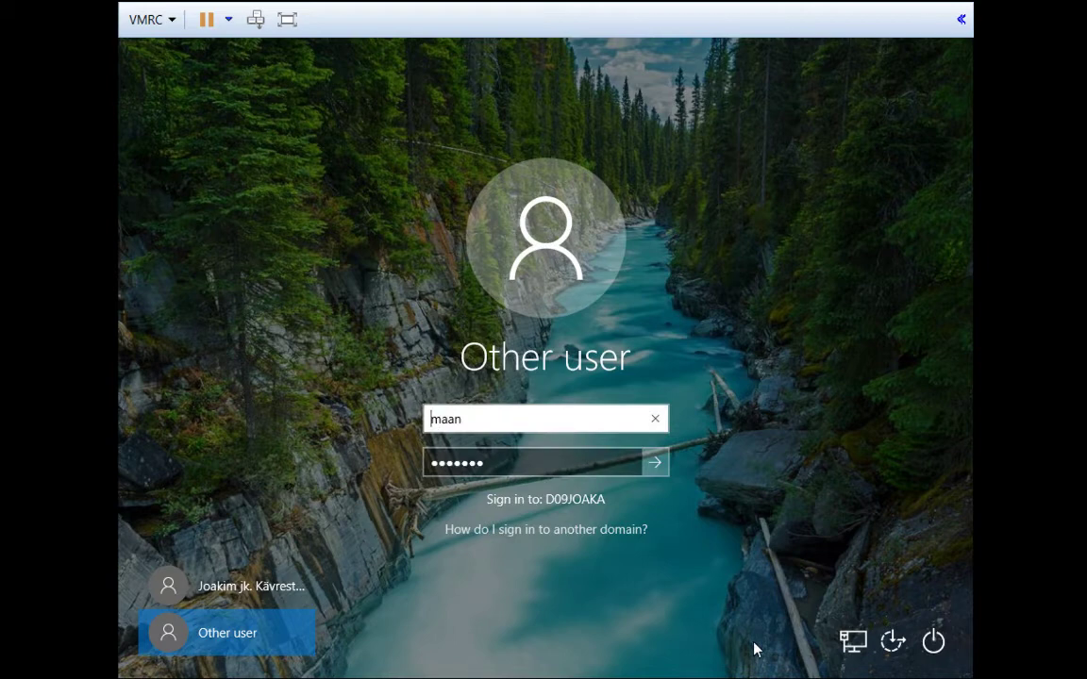
pyautogui.write('.\\')
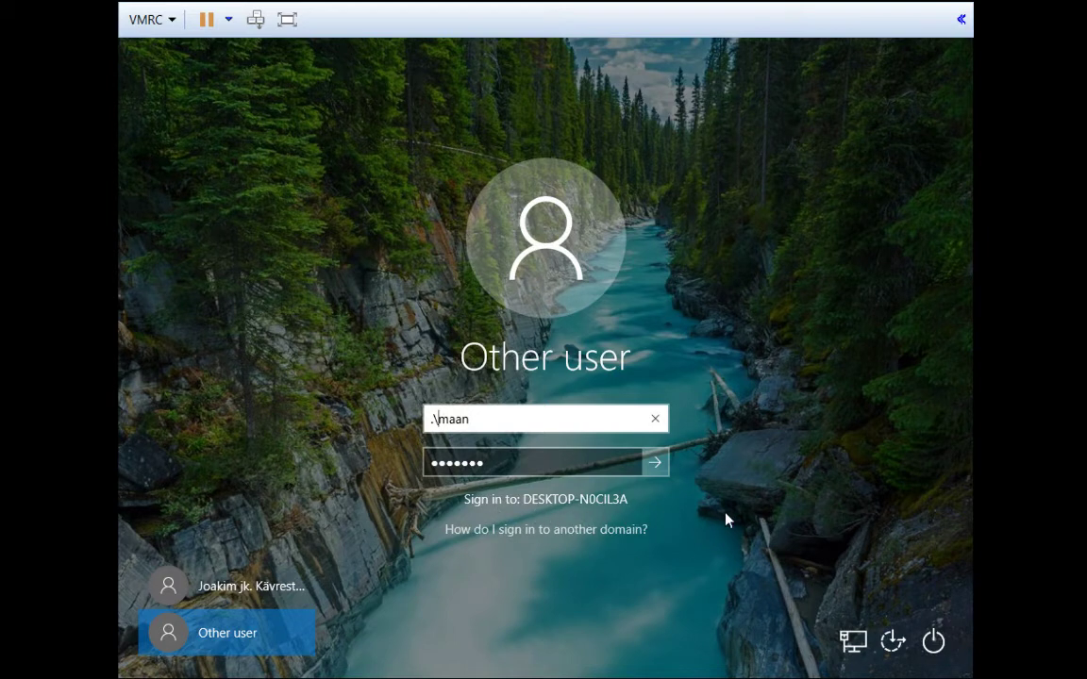
pyautogui.press('BackSpace')
pyautogui.press('BackSpace')
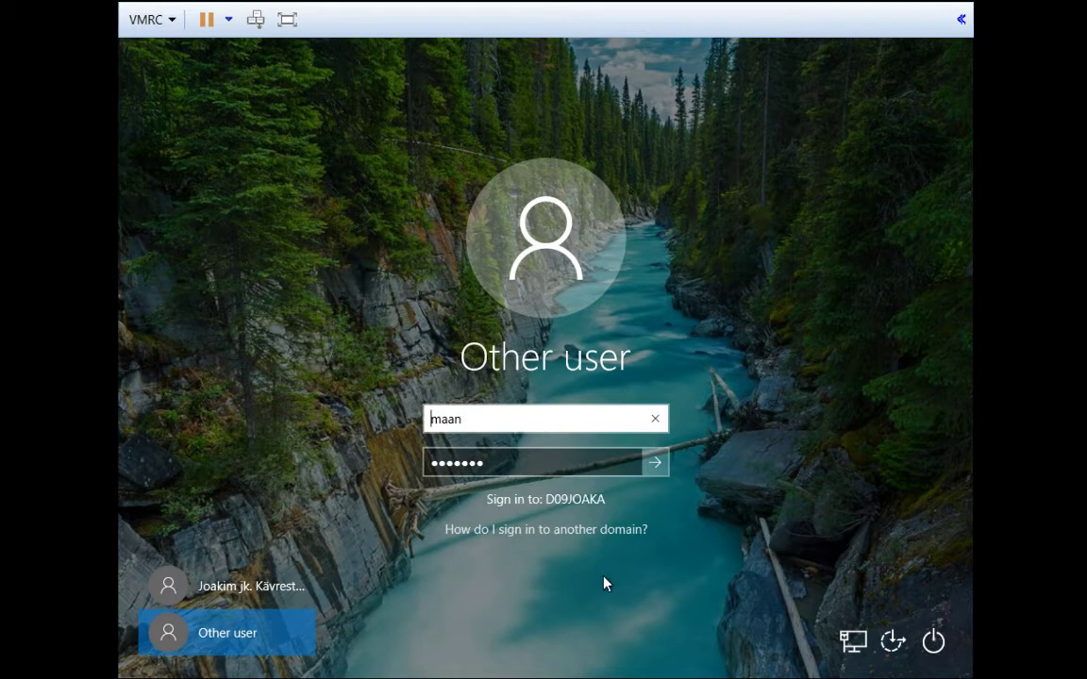
pyautogui.press('Return')
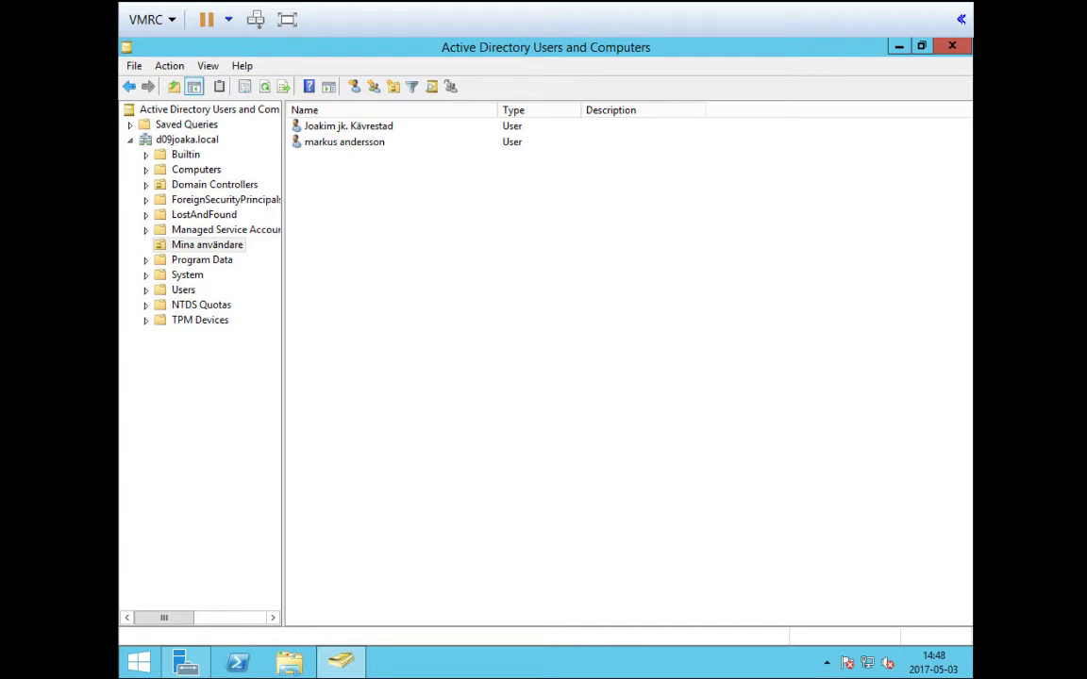
# Start a new user in Mina användare, entering the user's first name, surname and logon name
pyautogui.click(223, 243)
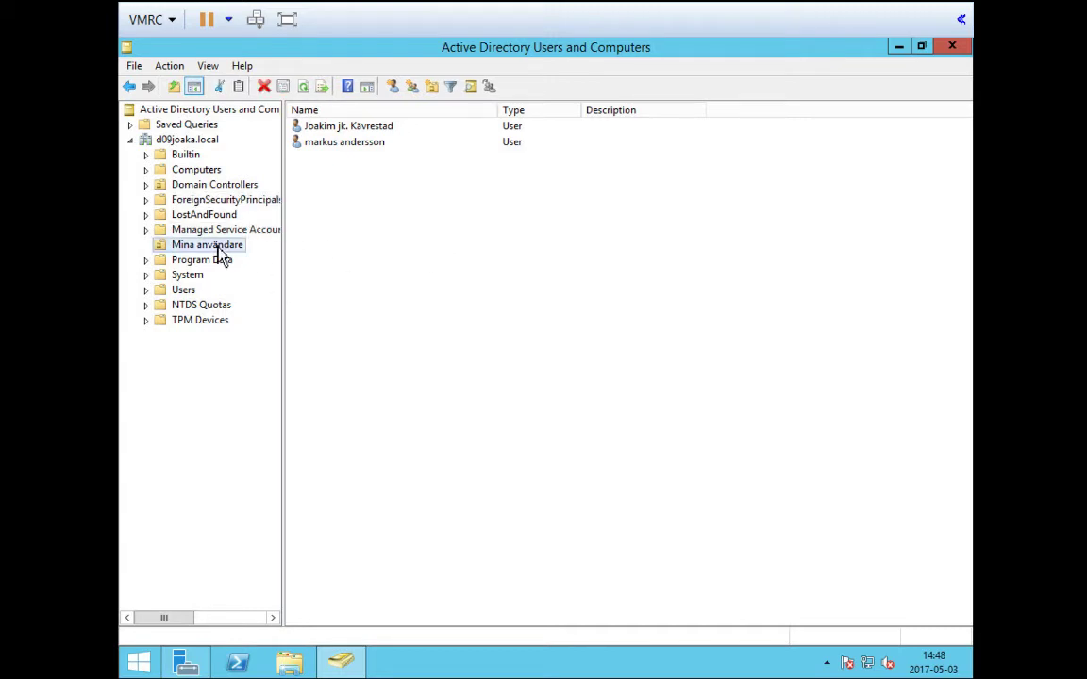
pyautogui.click(170, 72)
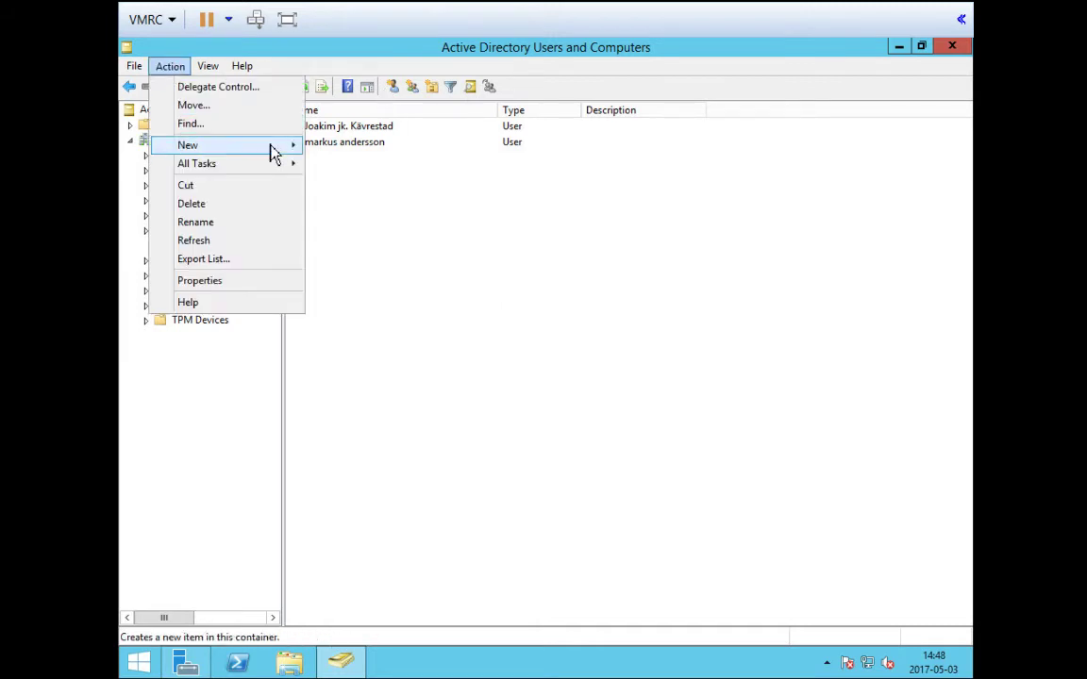
pyautogui.moveTo(274, 147)
pyautogui.click(396, 292)
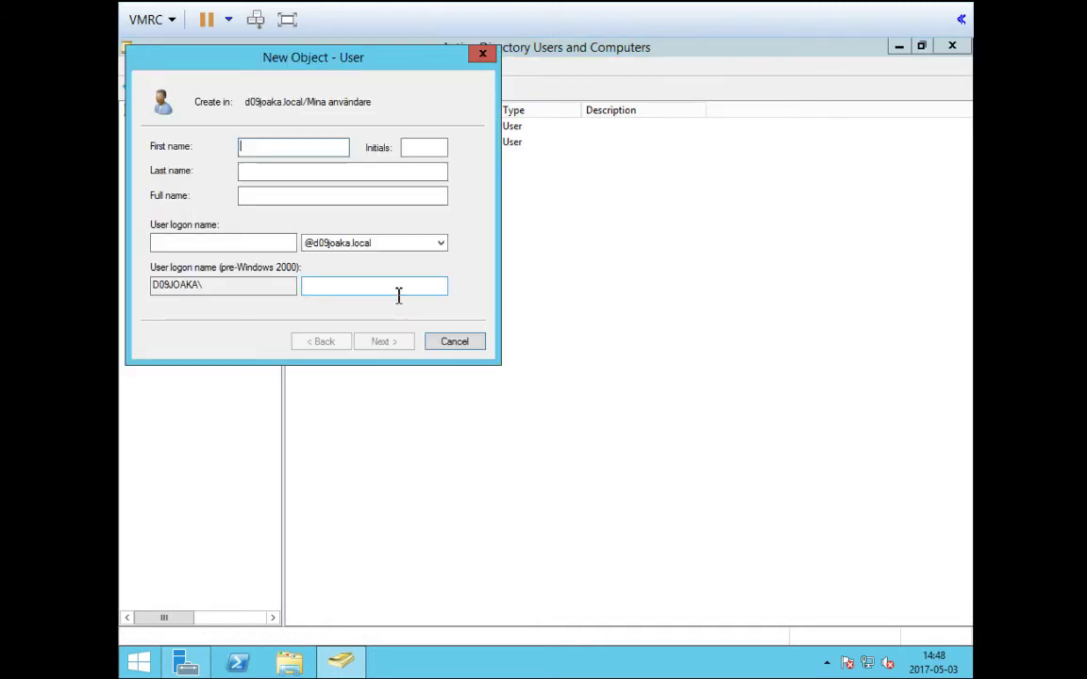
pyautogui.moveTo(310, 60); pyautogui.dragTo(589, 207)
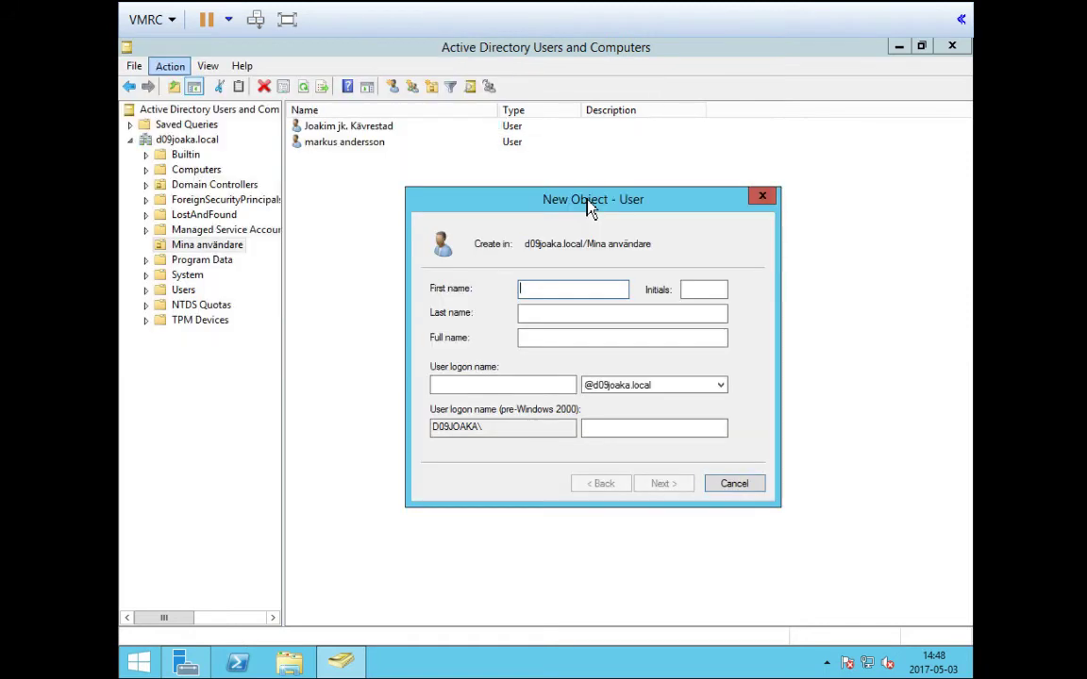
pyautogui.press('Tab')
pyautogui.press('Tab')
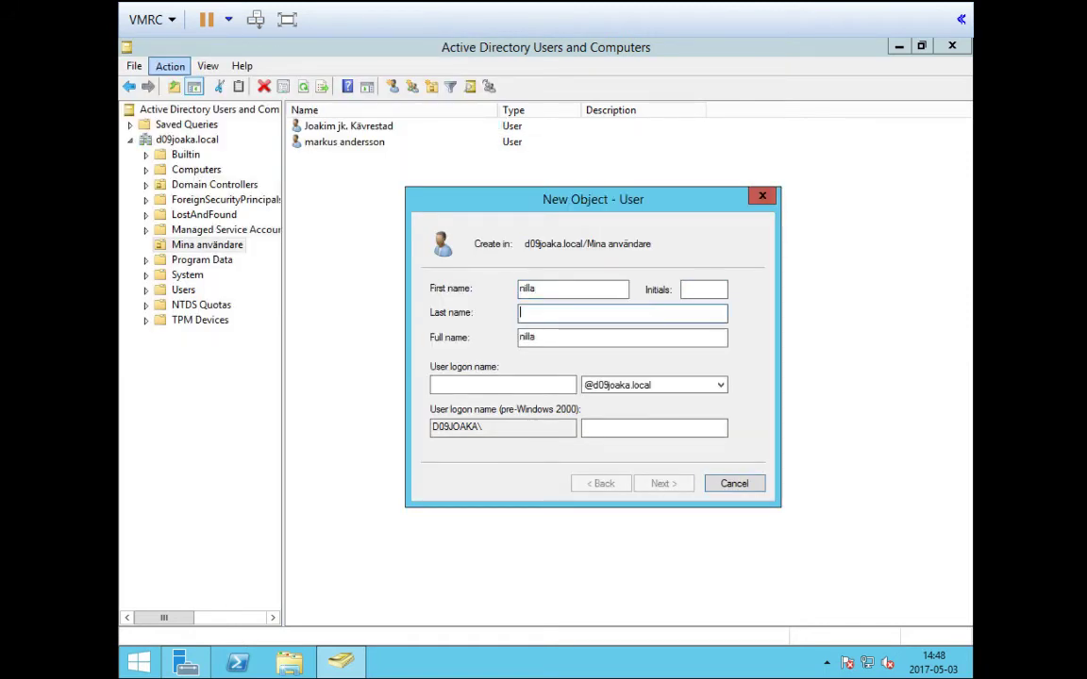
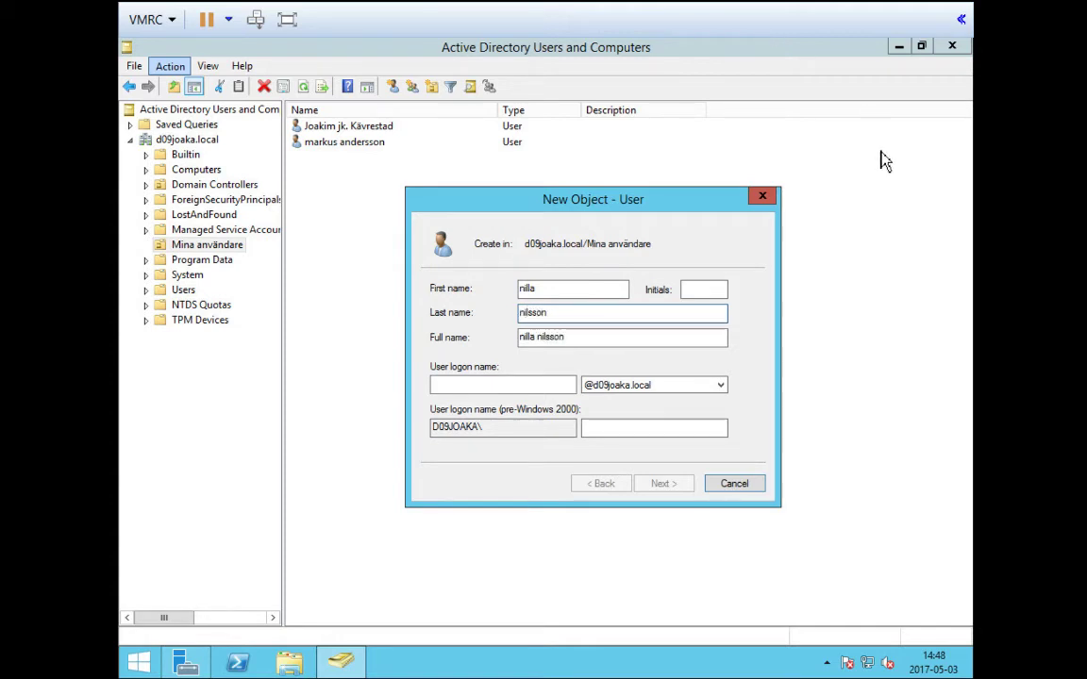
pyautogui.click(521, 385)
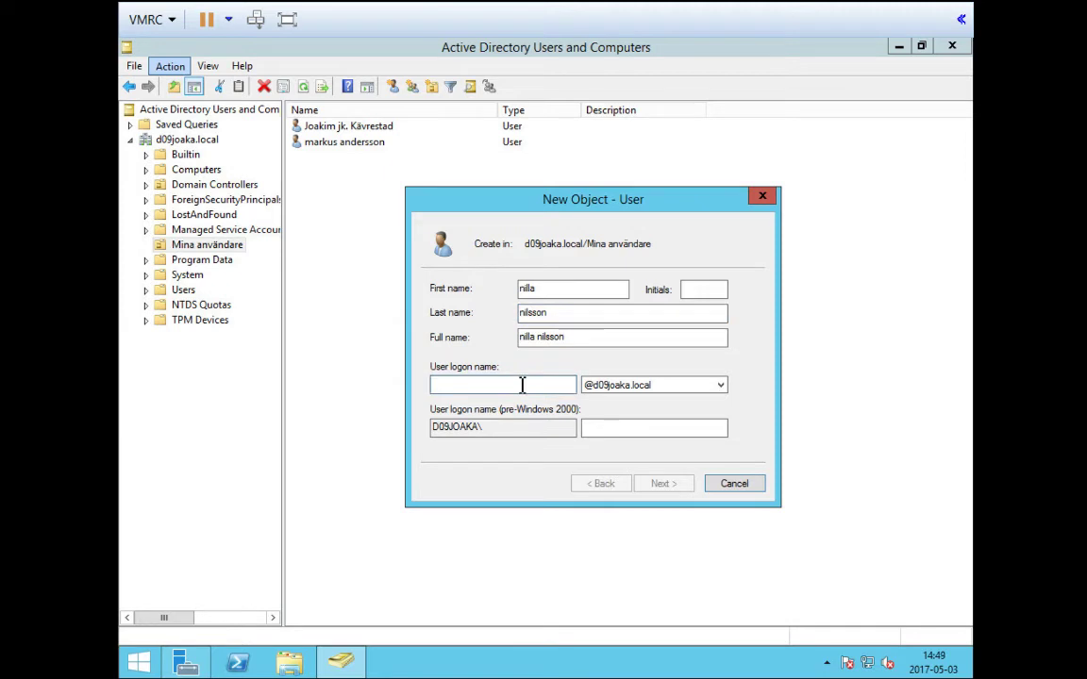
pyautogui.write('nini')
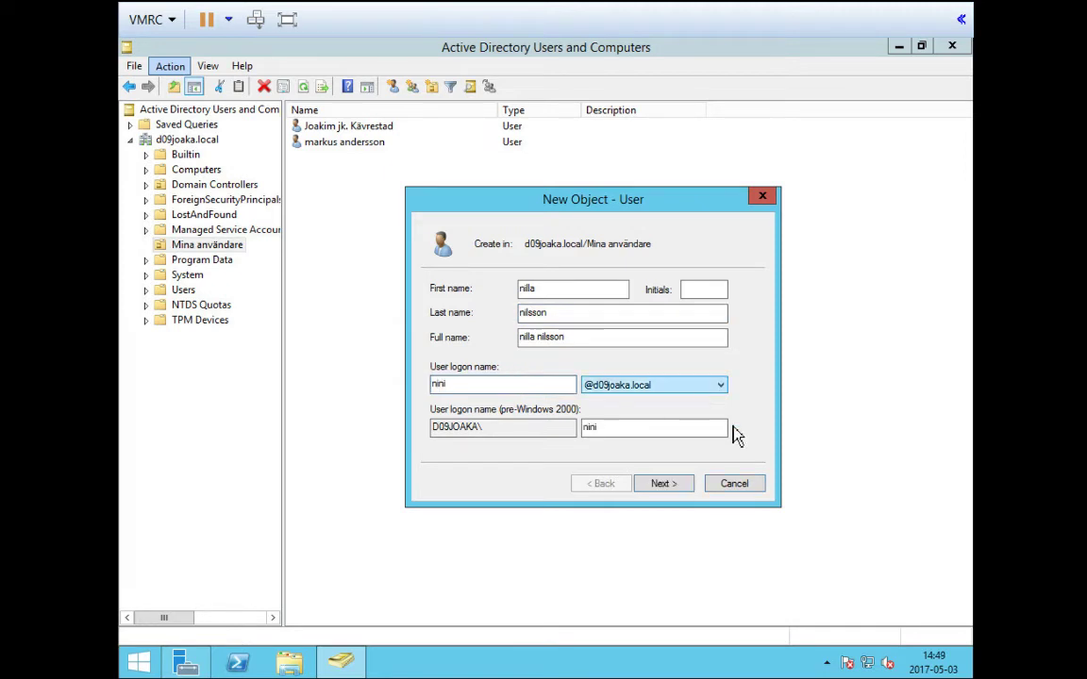
pyautogui.click(663, 484)
# Give the user a never-expiring password with no forced change at logon and create the account
pyautogui.write('***')
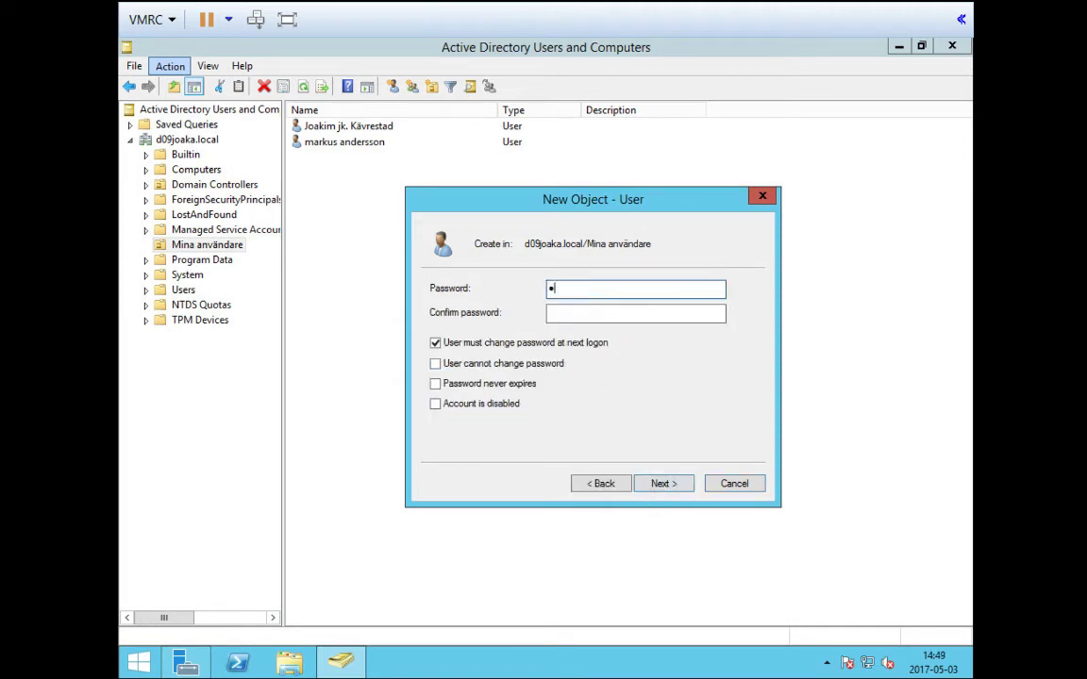
pyautogui.write('****')
pyautogui.press('Tab')
pyautogui.write('**')
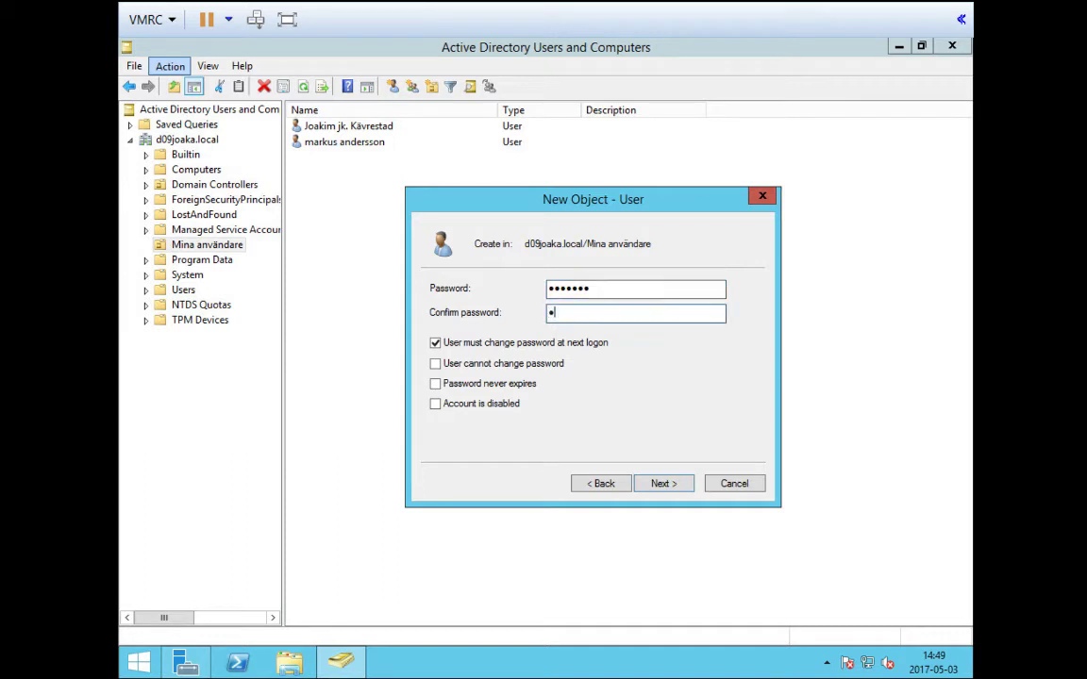
pyautogui.write('*****')
pyautogui.click(558, 343)
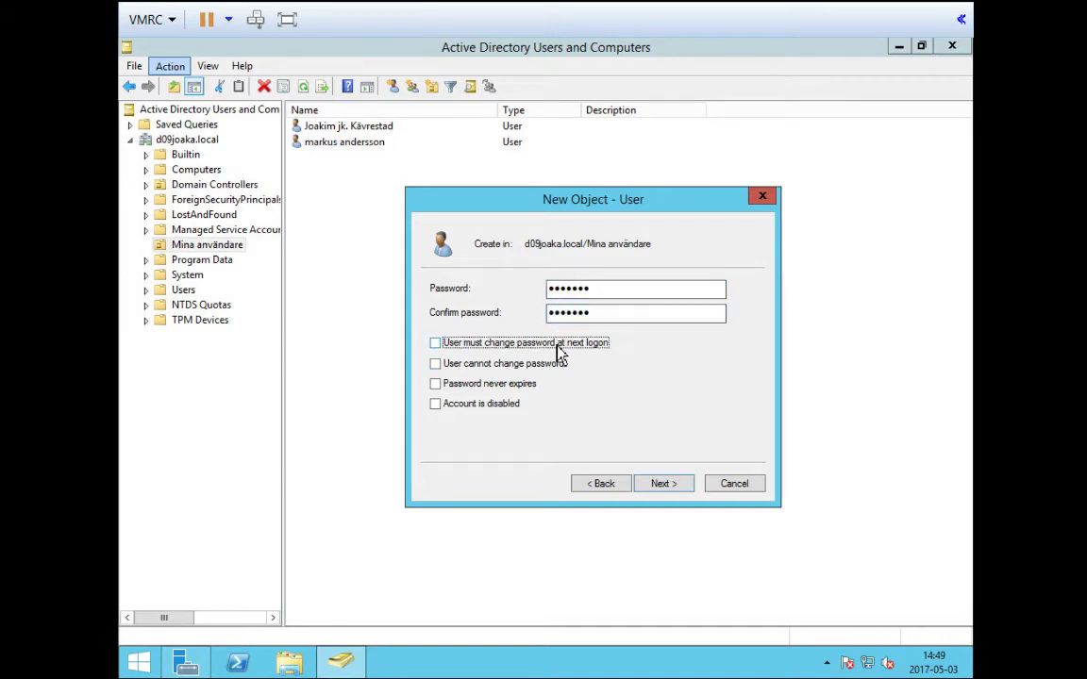
pyautogui.click(504, 385)
pyautogui.click(678, 489)
pyautogui.click(677, 491)
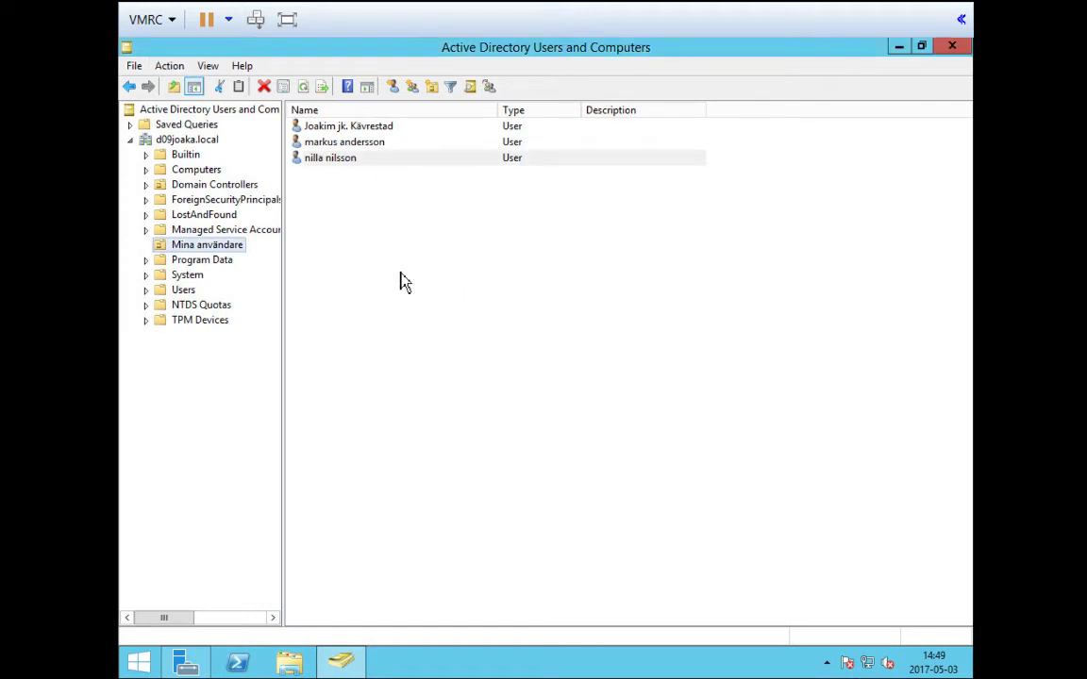
# Start a new user in Mina användare named test test with logon name tete
pyautogui.click(188, 247)
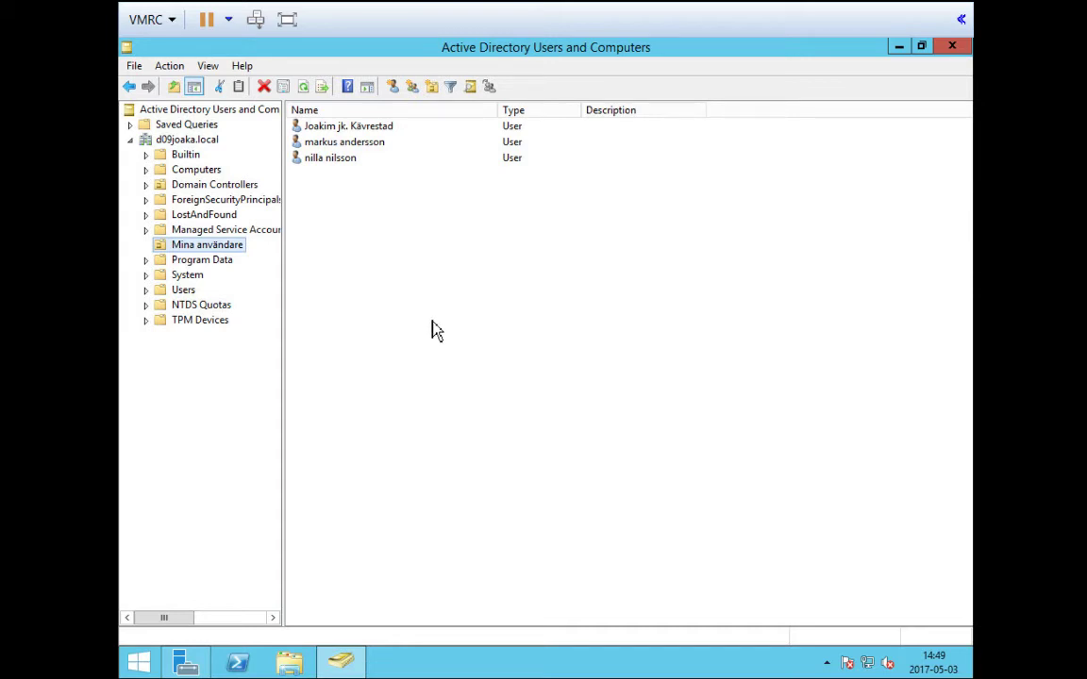
pyautogui.click(393, 94)
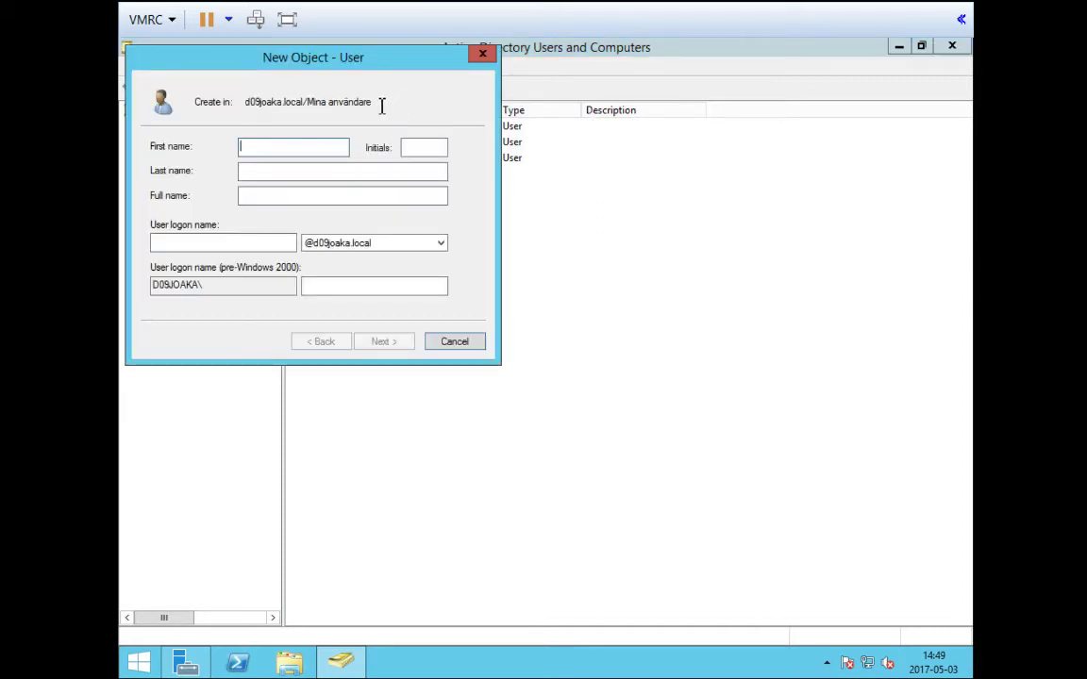
pyautogui.write('test')
pyautogui.press('Tab')
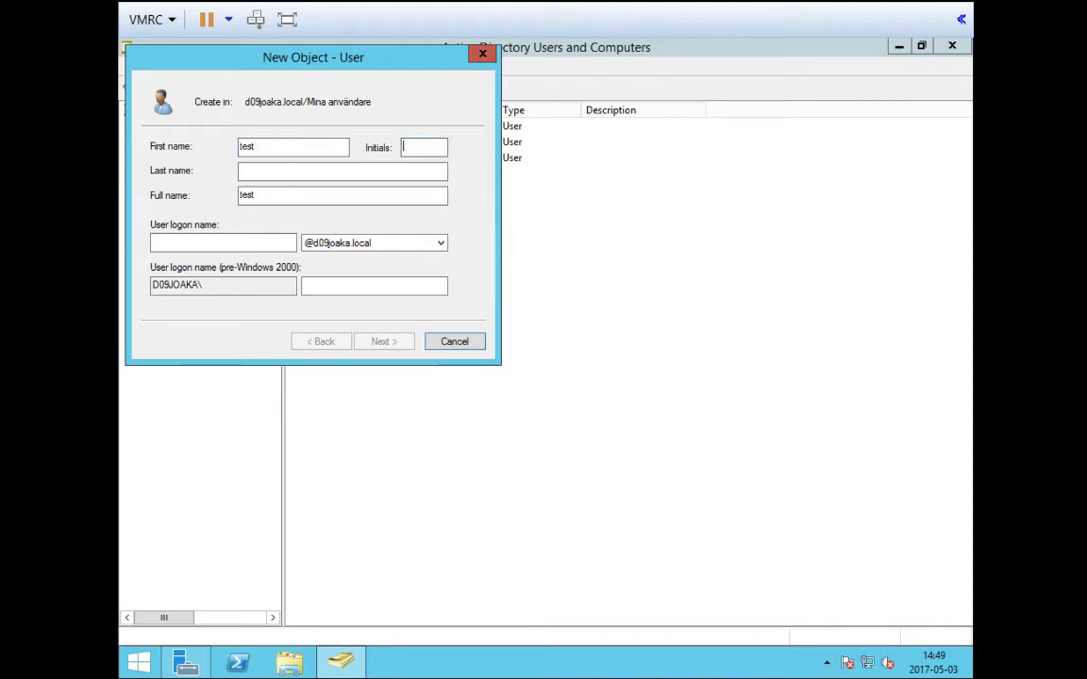
pyautogui.press('Tab')
pyautogui.write('test')
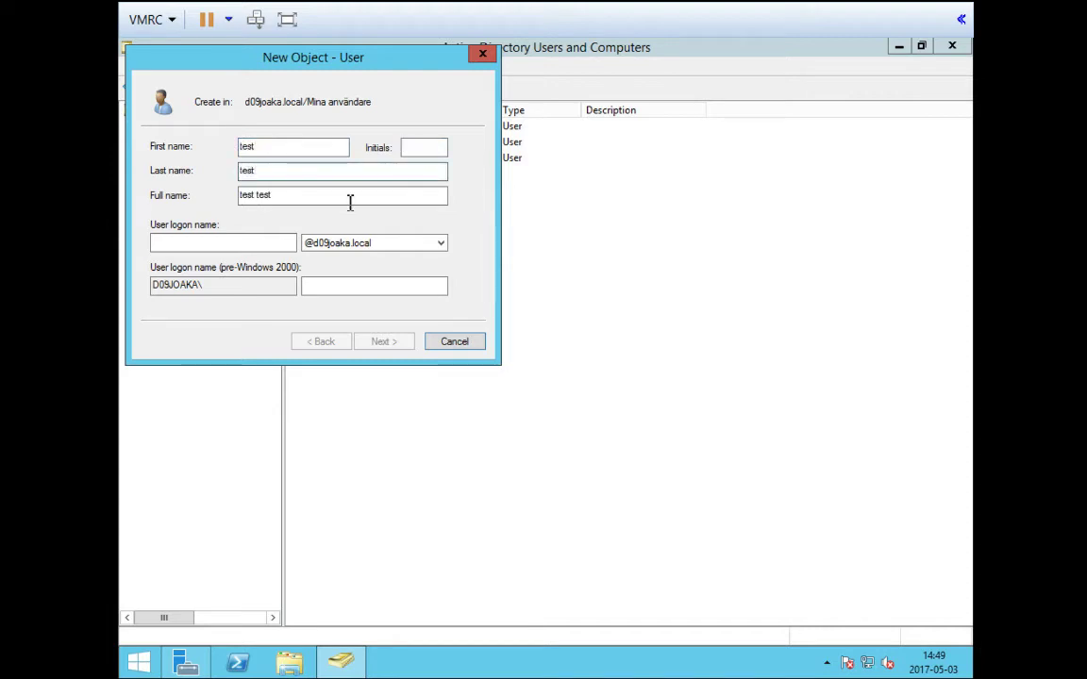
pyautogui.click(254, 244)
pyautogui.write('tete')
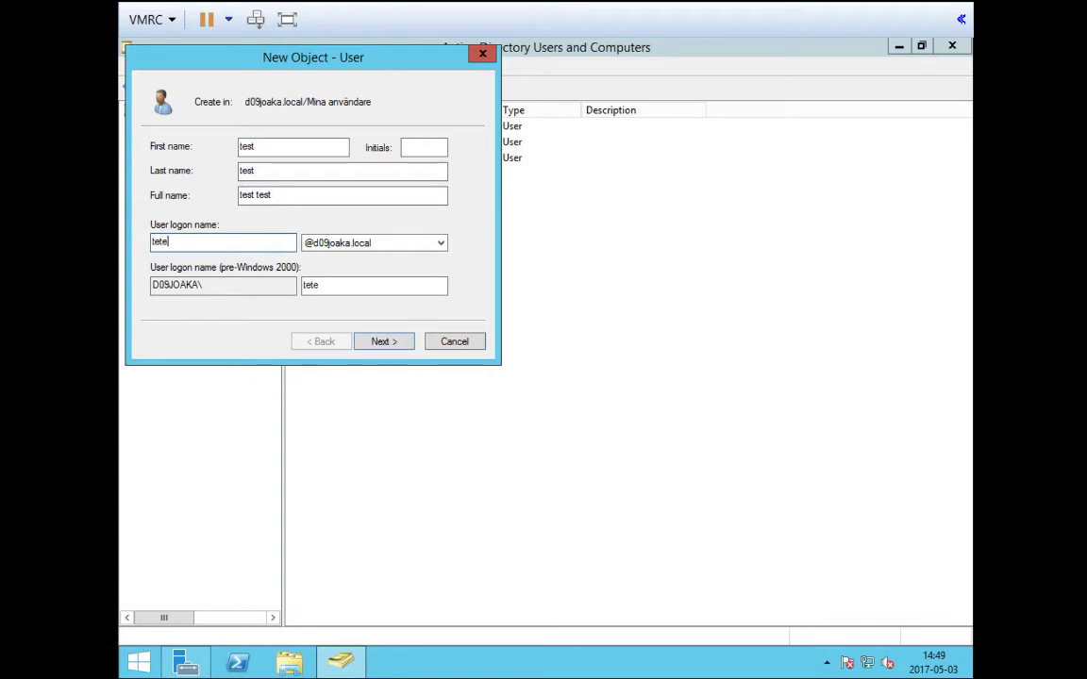
pyautogui.click(401, 344)
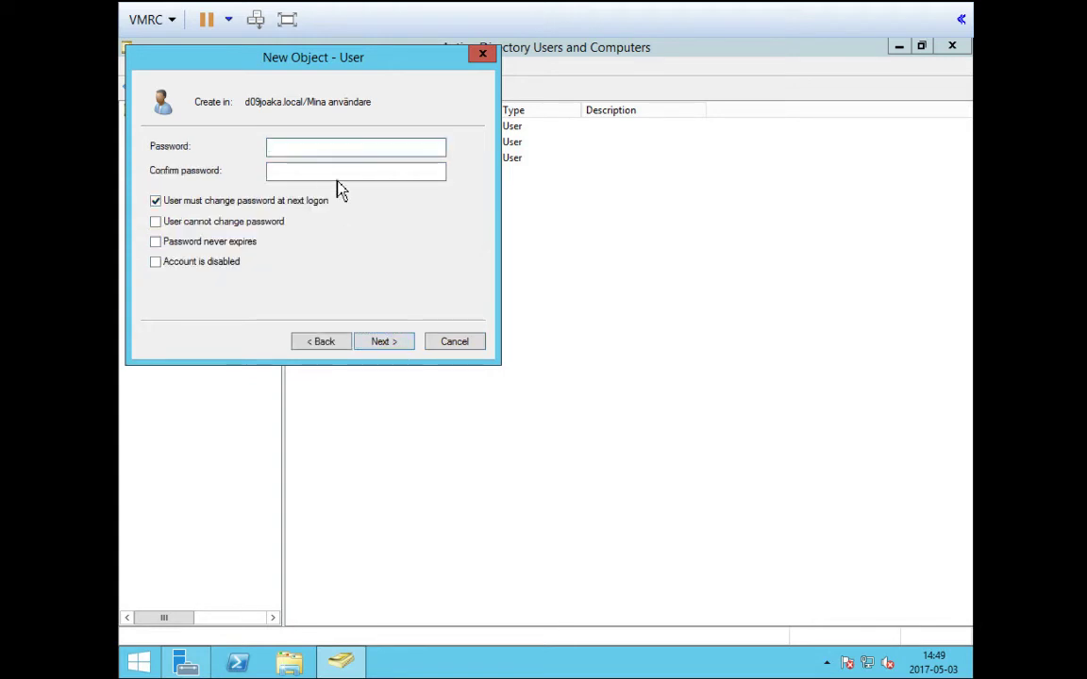
# Set its password to never expire without a forced change at logon, and create the account
pyautogui.write('•••••••')
pyautogui.press('Tab')
pyautogui.write('•••••••')
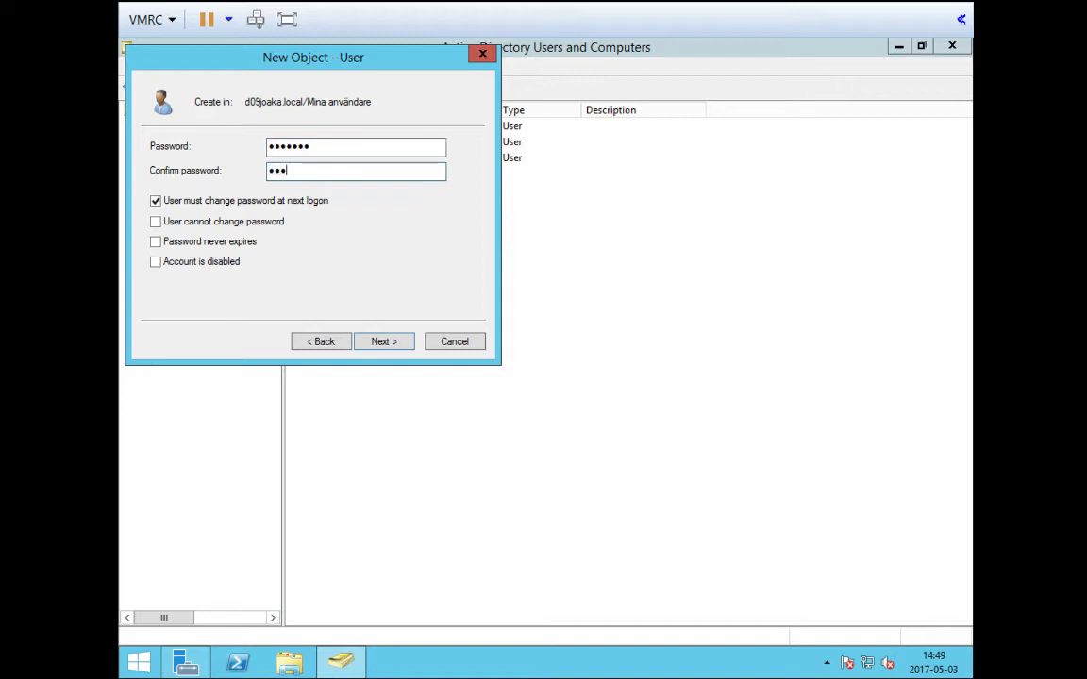
pyautogui.click(156, 201)
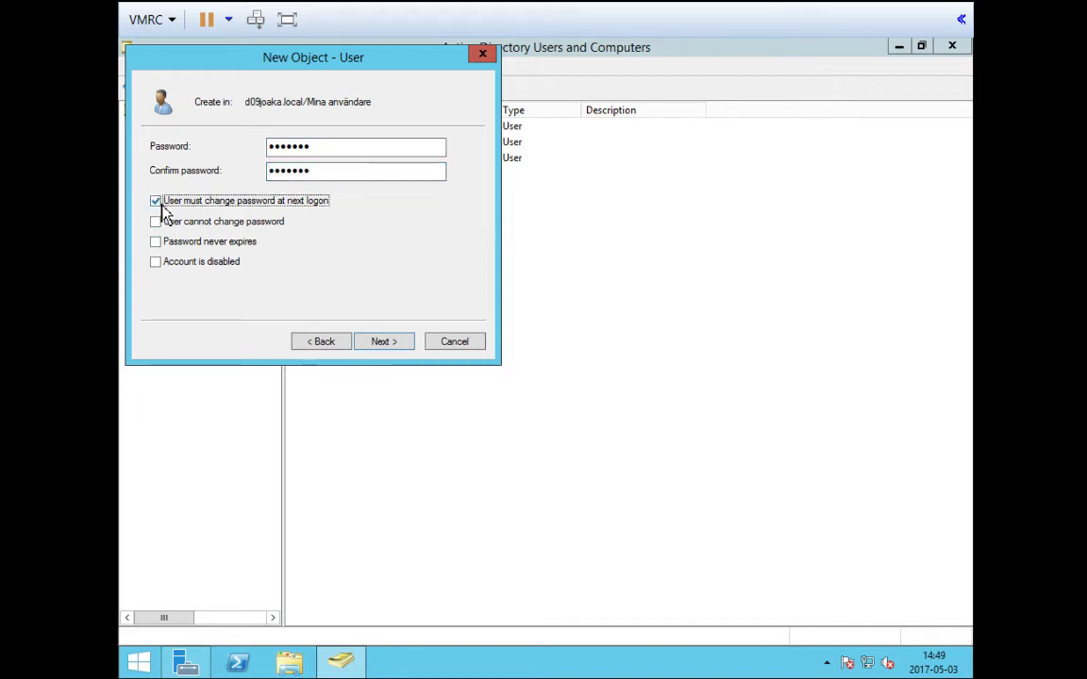
pyautogui.click(159, 243)
pyautogui.click(404, 347)
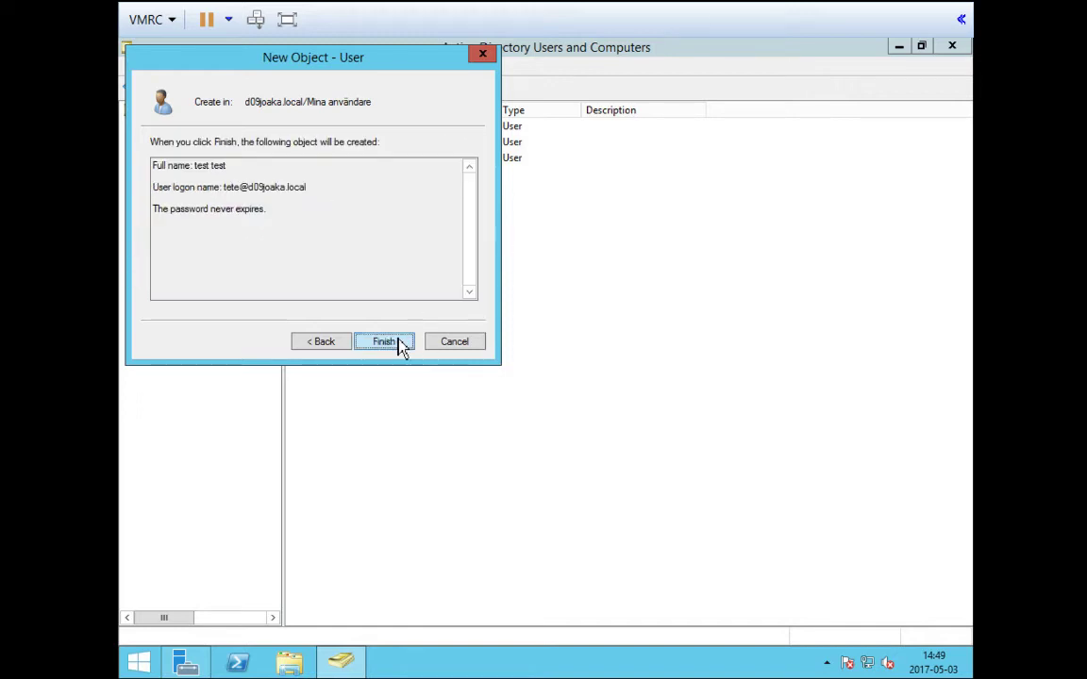
pyautogui.click(396, 347)
pyautogui.click(397, 264)
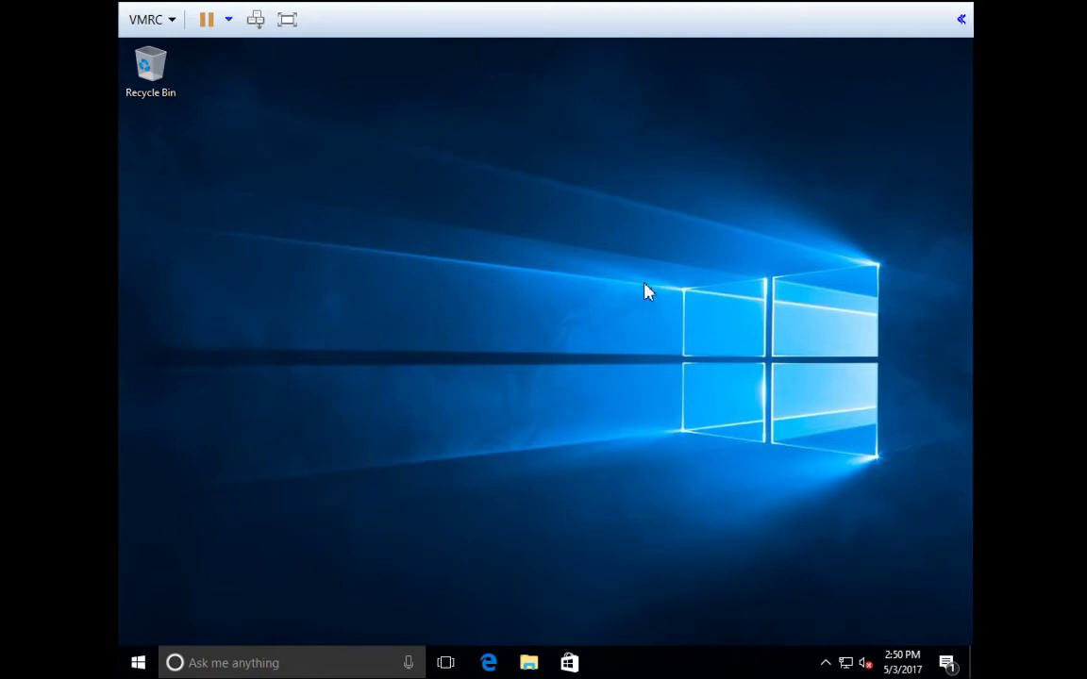
pyautogui.click(138, 664)
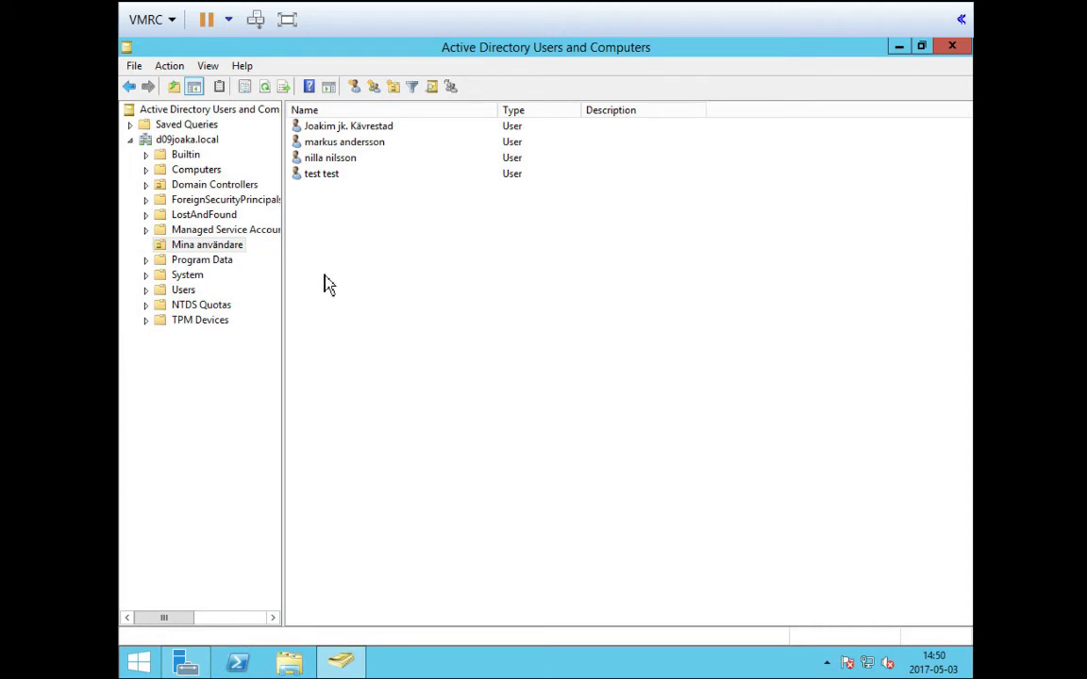
# Create the IT group in Mina användare from the right-click New > Group menu
pyautogui.rightClick(386, 267)
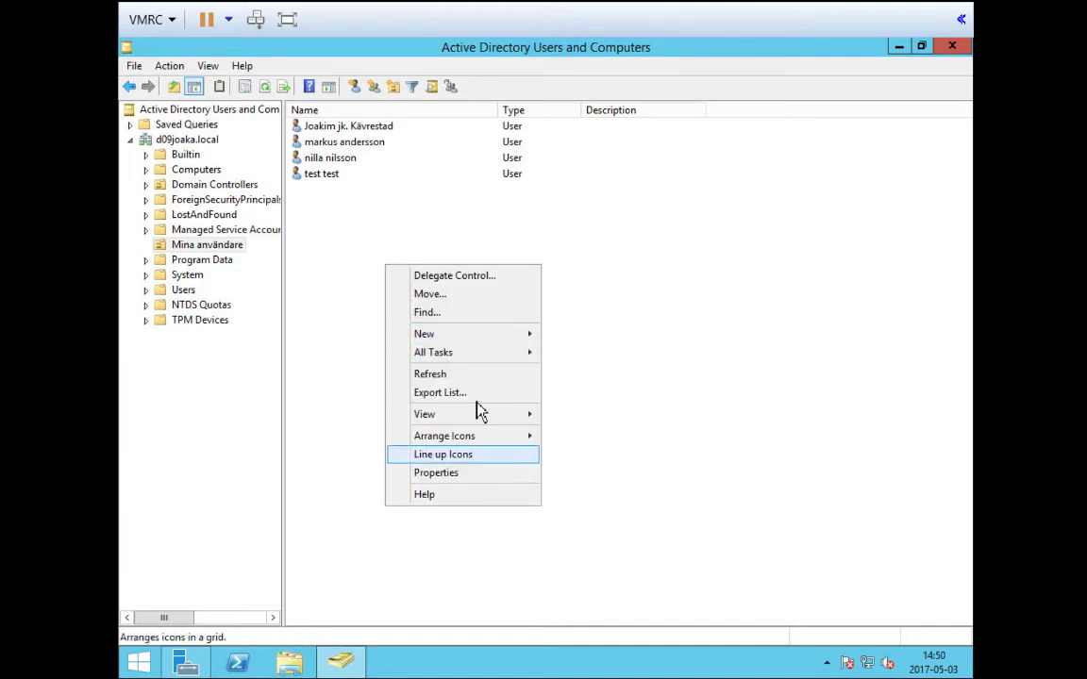
pyautogui.moveTo(476, 336)
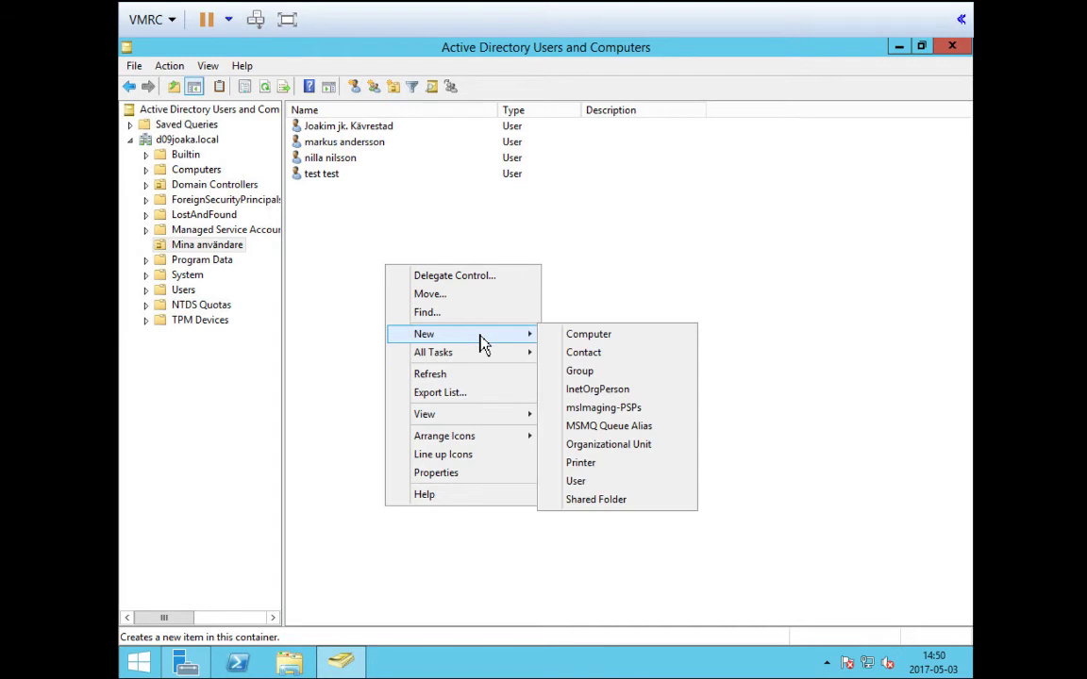
pyautogui.click(604, 370)
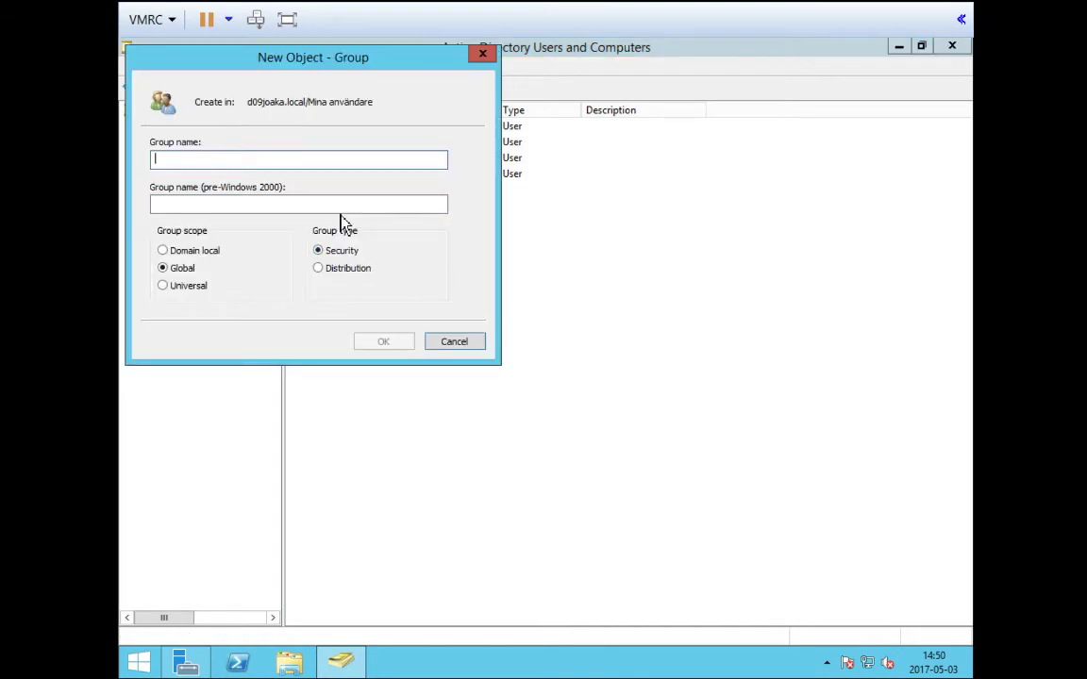
pyautogui.write('IT')
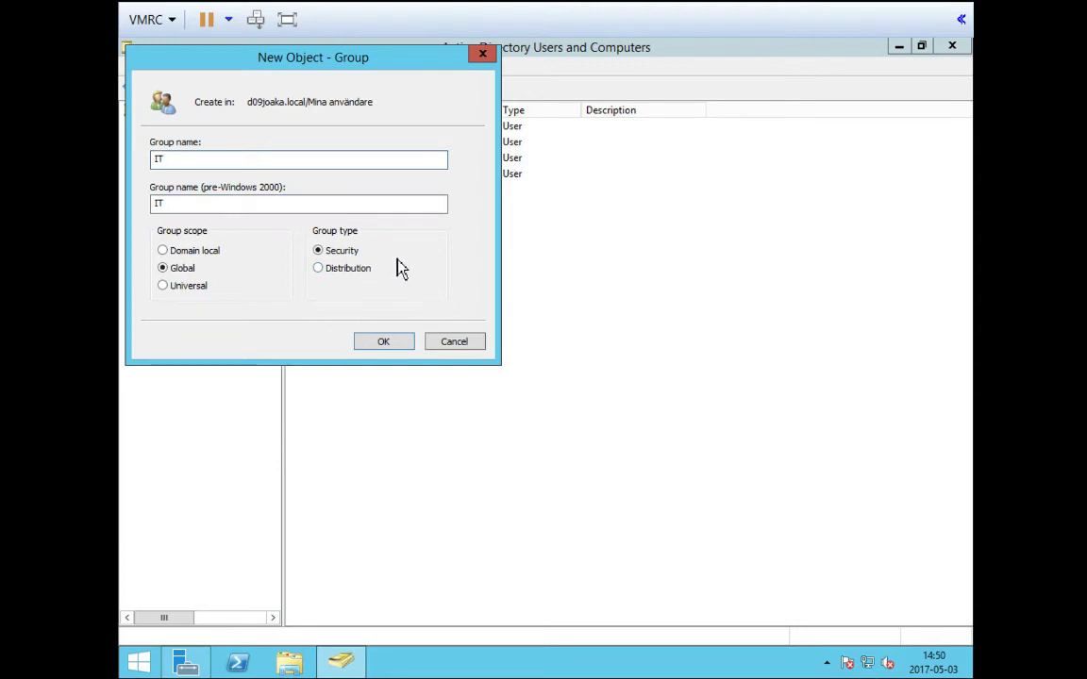
pyautogui.click(386, 341)
pyautogui.click(359, 314)
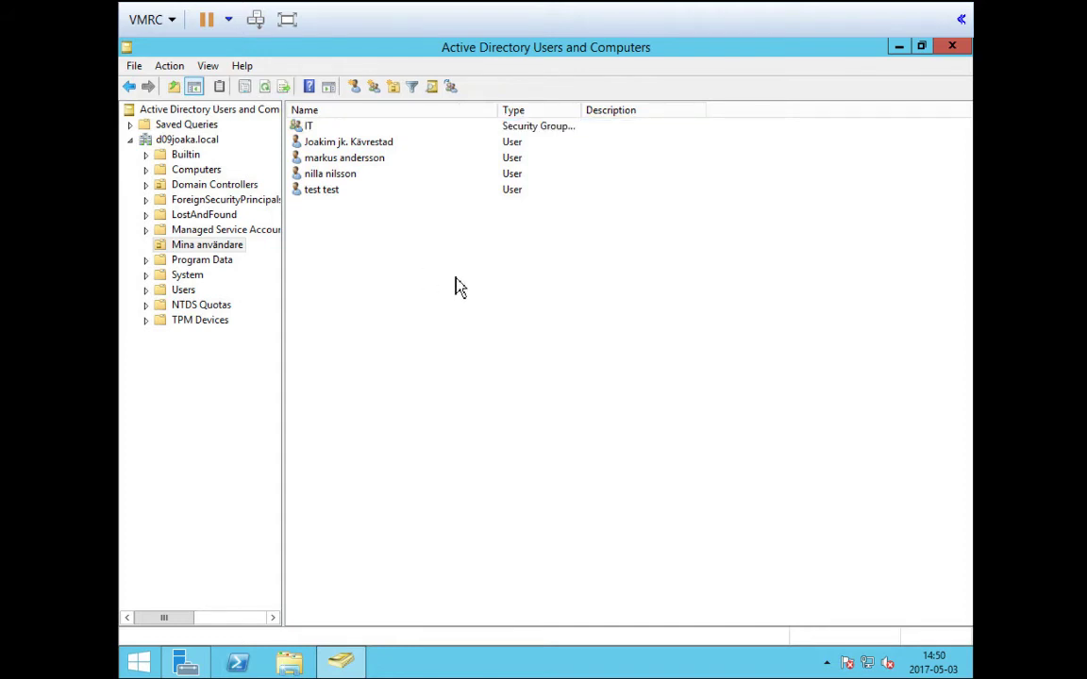
# Create the Ekonomi group with the New Group toolbar icon, then select the last two users
pyautogui.click(377, 95)
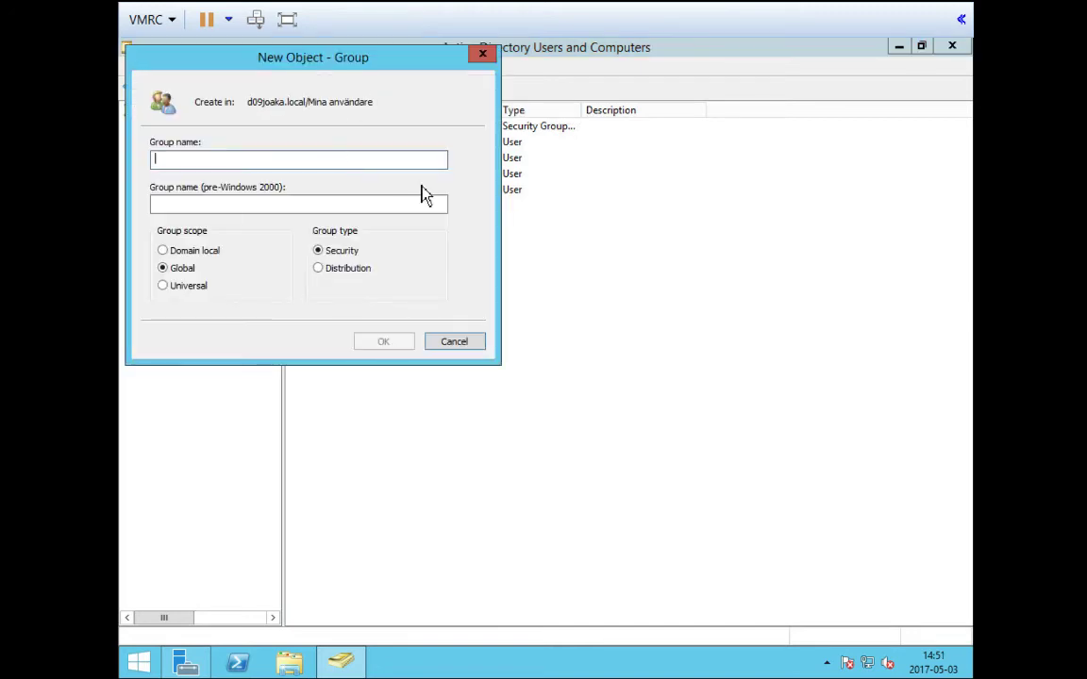
pyautogui.write('Ekonomi')
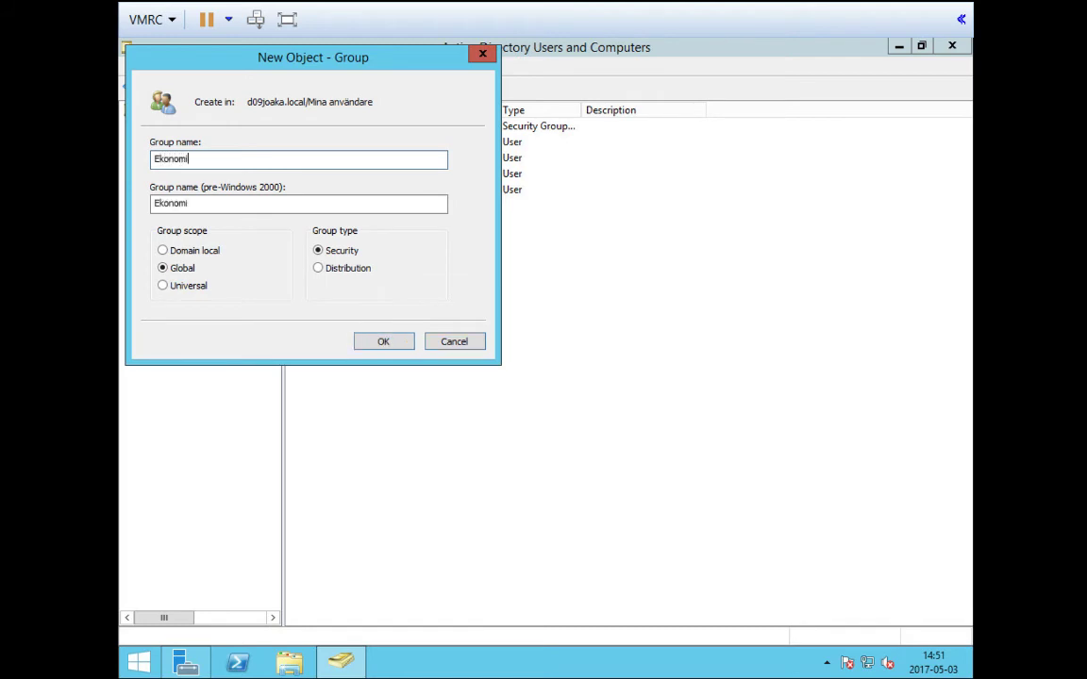
pyautogui.click(387, 343)
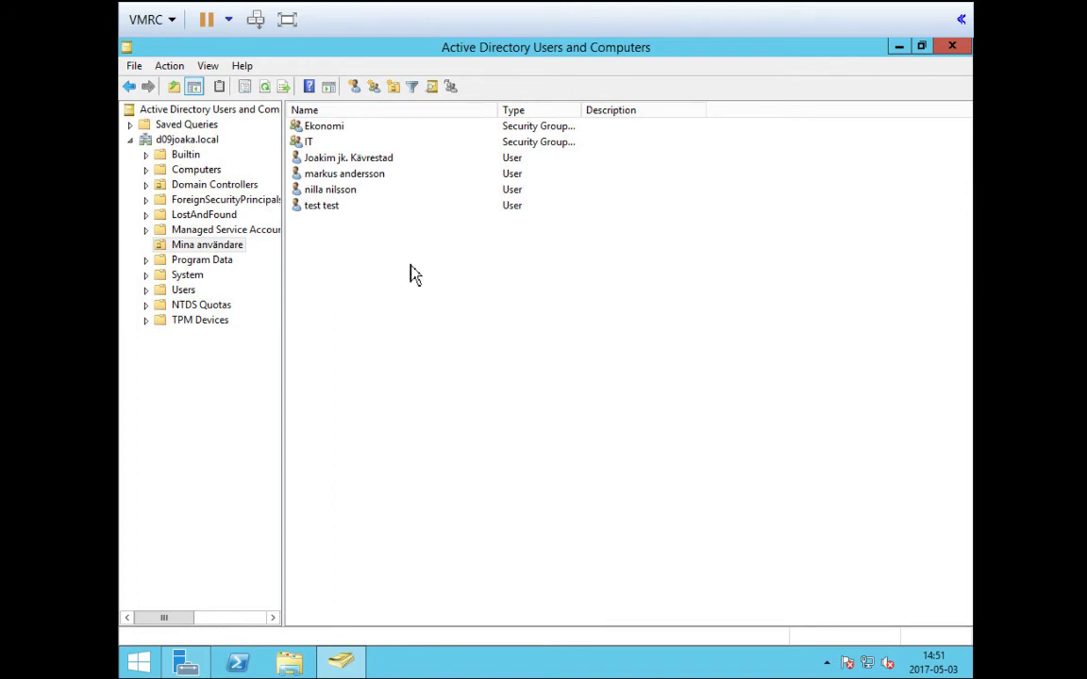
pyautogui.moveTo(379, 243); pyautogui.dragTo(326, 200)
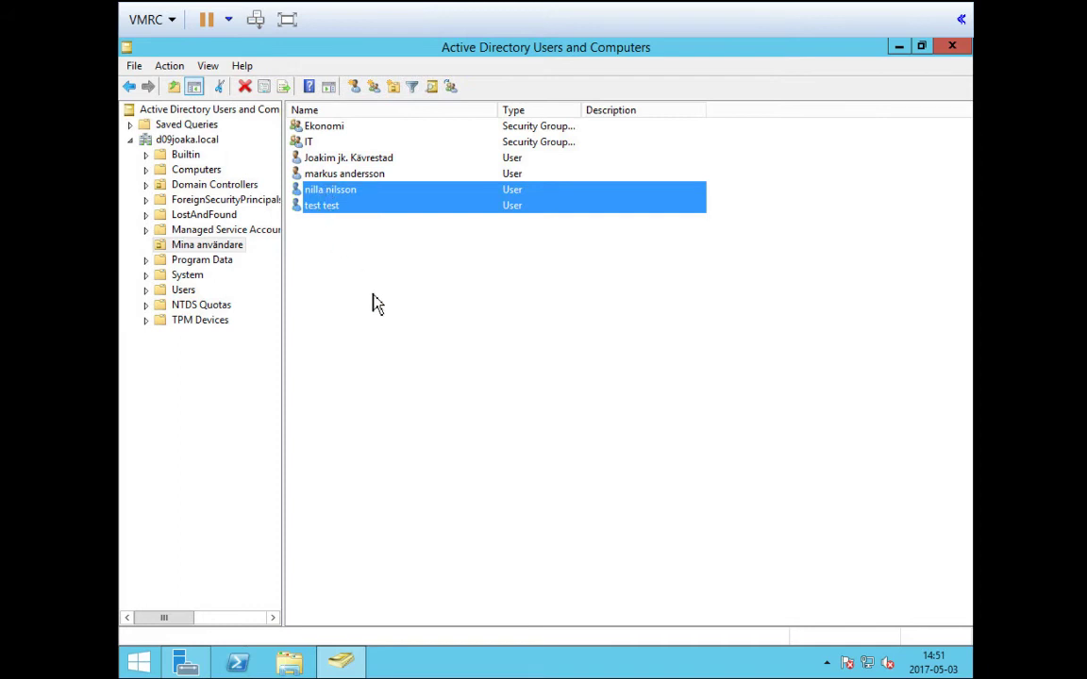
# Add the two selected users to the IT group via Add to a group, checking the name
pyautogui.rightClick(326, 208)
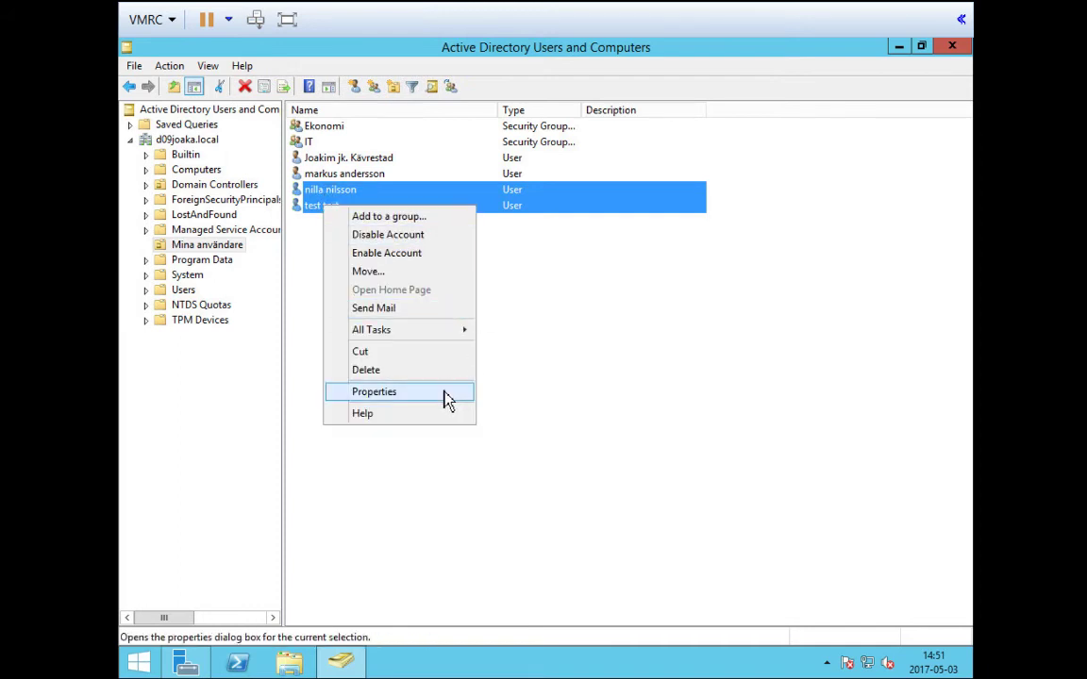
pyautogui.click(444, 396)
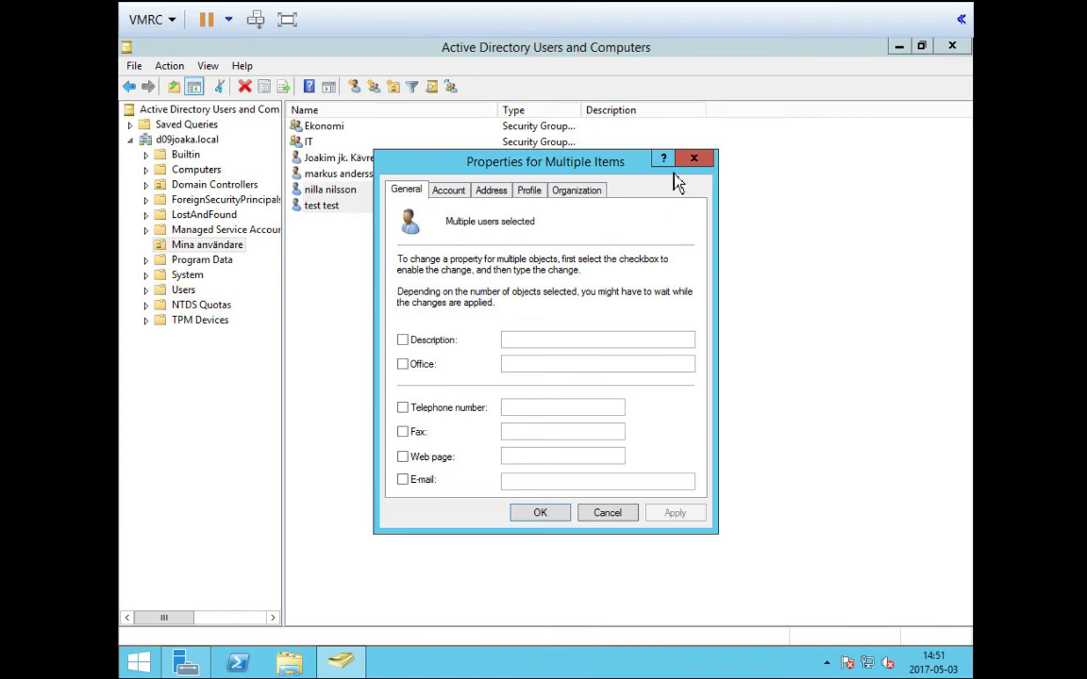
pyautogui.click(689, 159)
pyautogui.rightClick(324, 208)
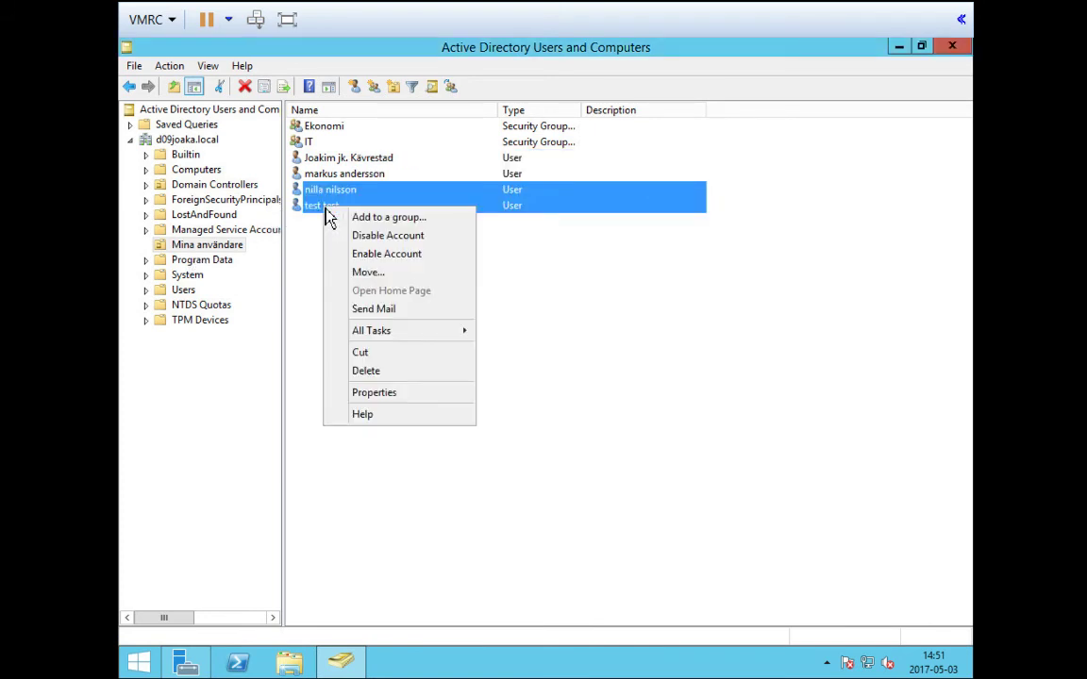
pyautogui.click(428, 227)
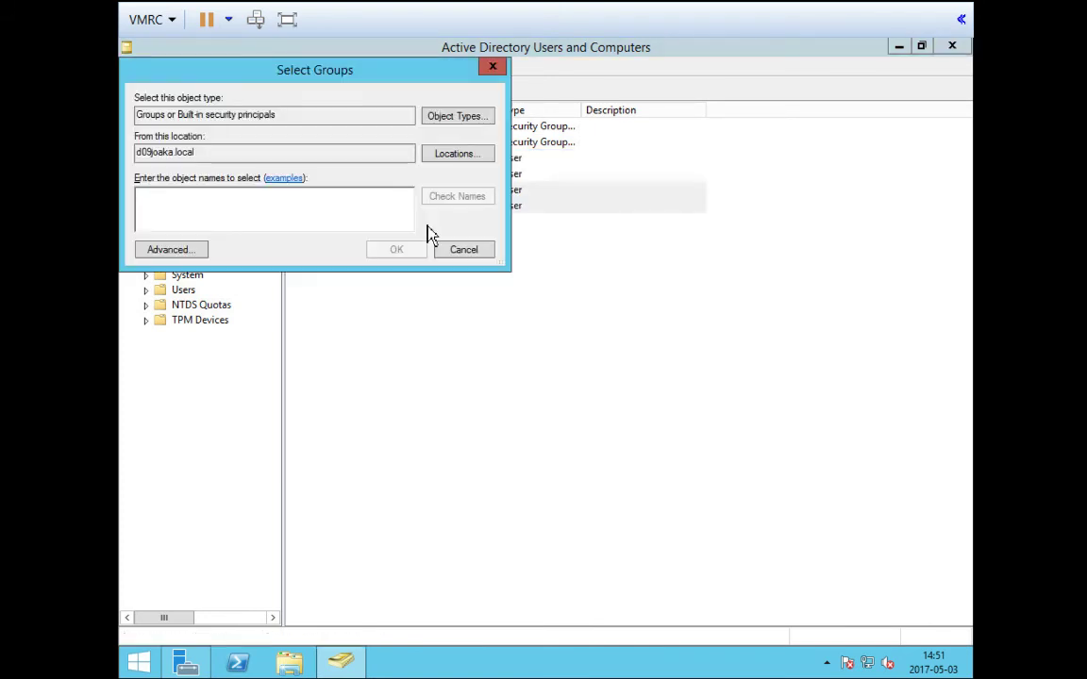
pyautogui.moveTo(297, 85); pyautogui.dragTo(604, 325)
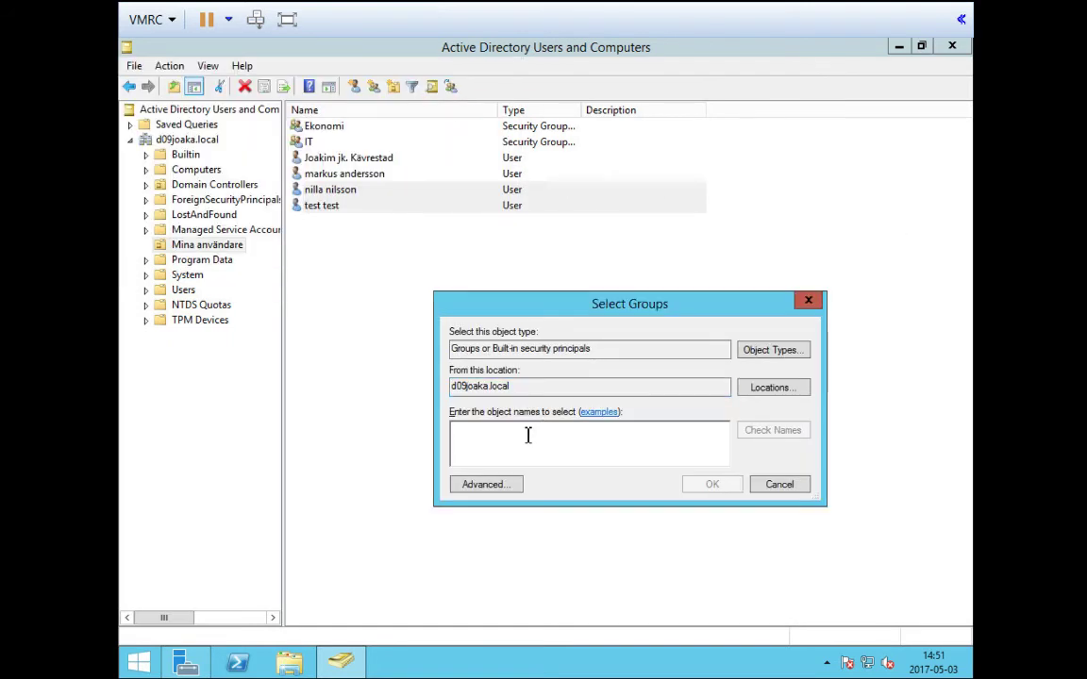
pyautogui.write('IT')
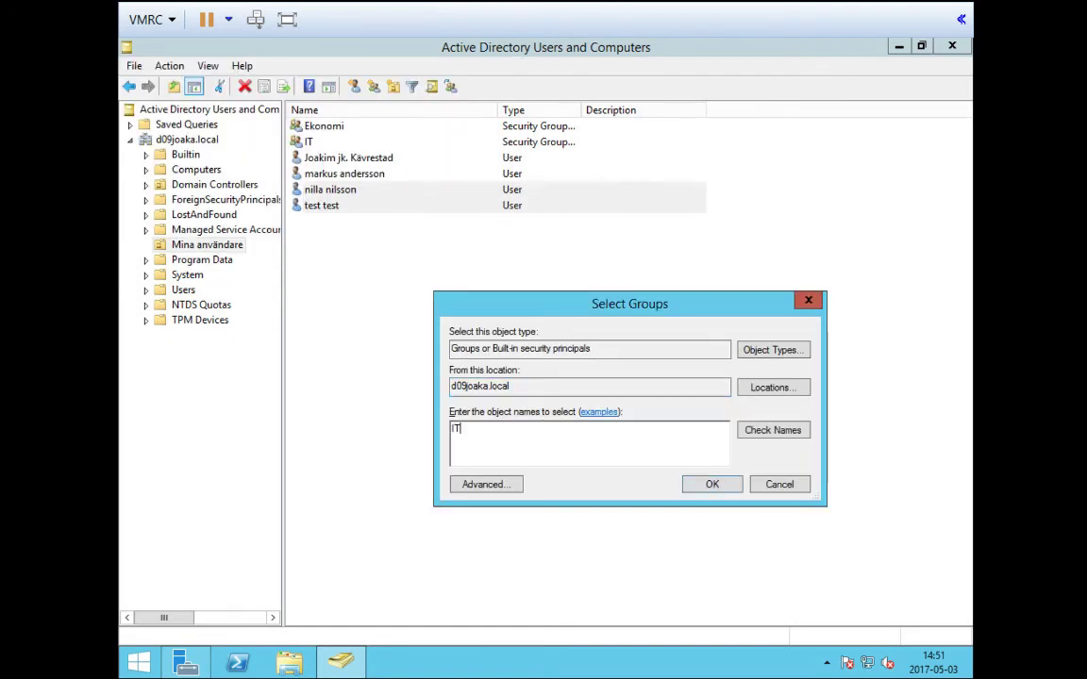
pyautogui.click(789, 444)
pyautogui.click(571, 446)
pyautogui.click(714, 487)
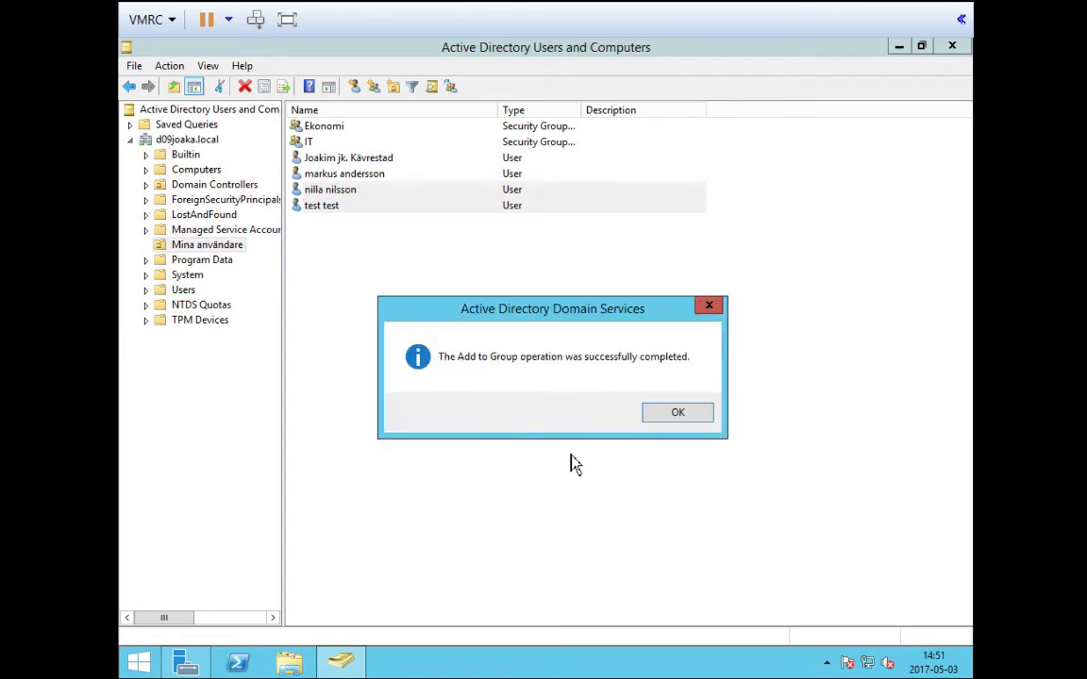
pyautogui.click(679, 412)
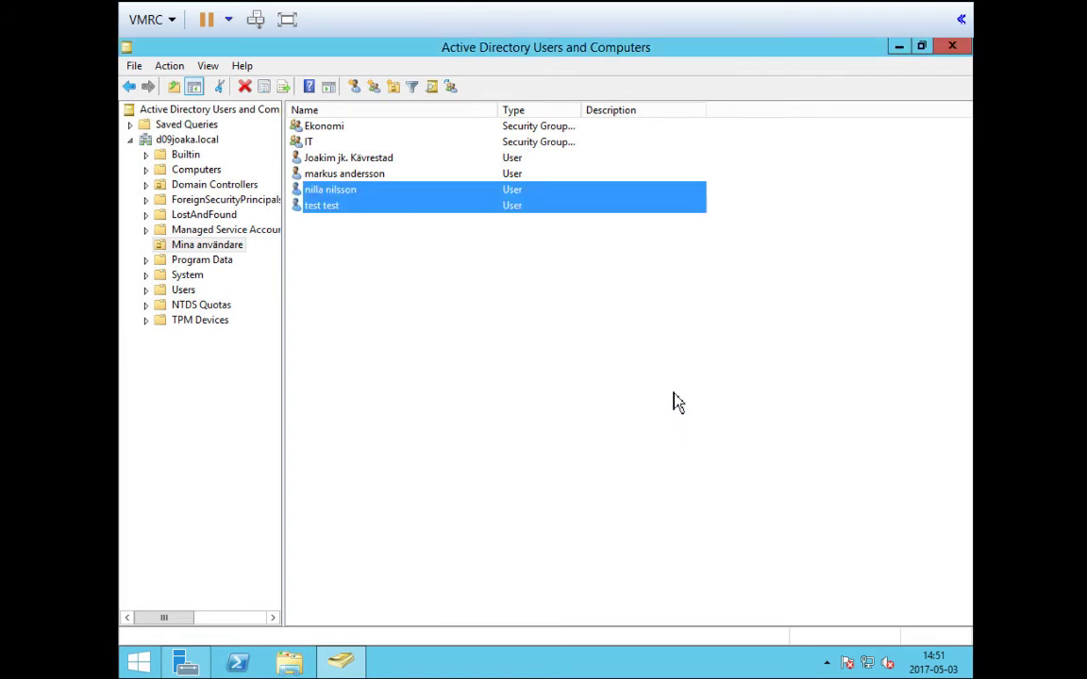
pyautogui.click(476, 364)
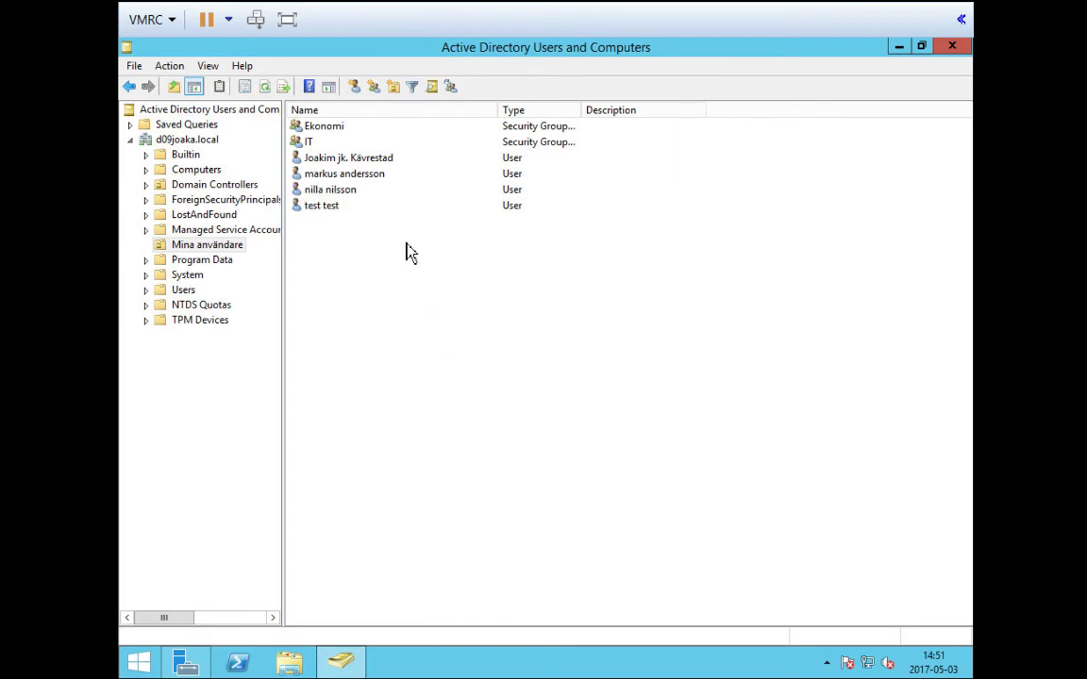
# Review the IT group's Members tab in its properties
pyautogui.doubleClick(310, 143)
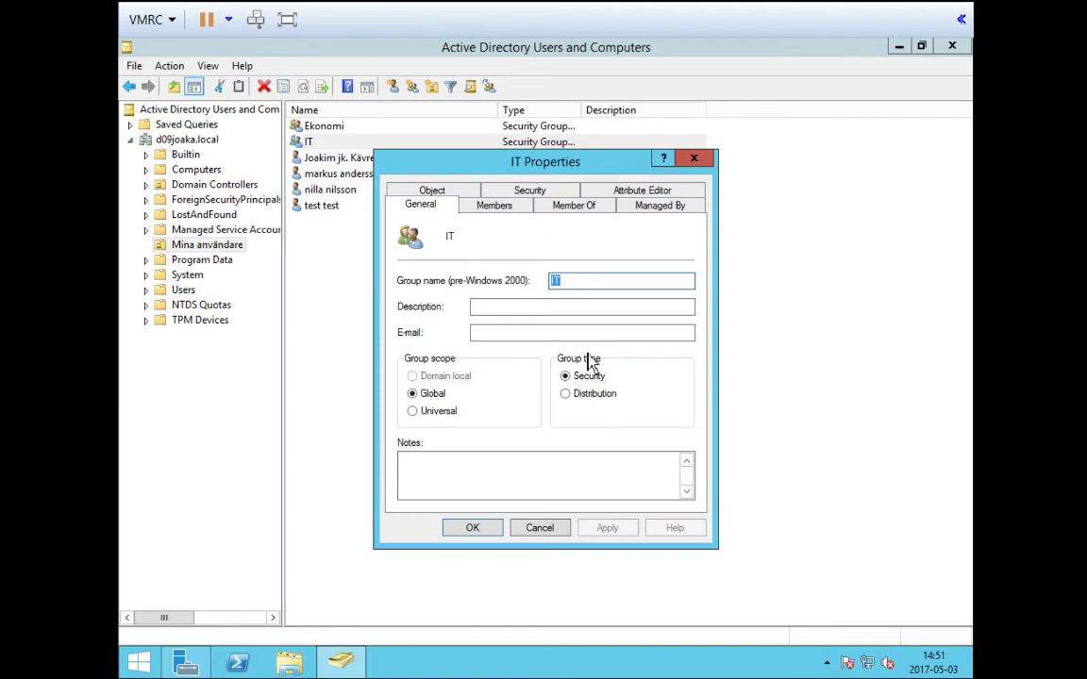
pyautogui.click(496, 206)
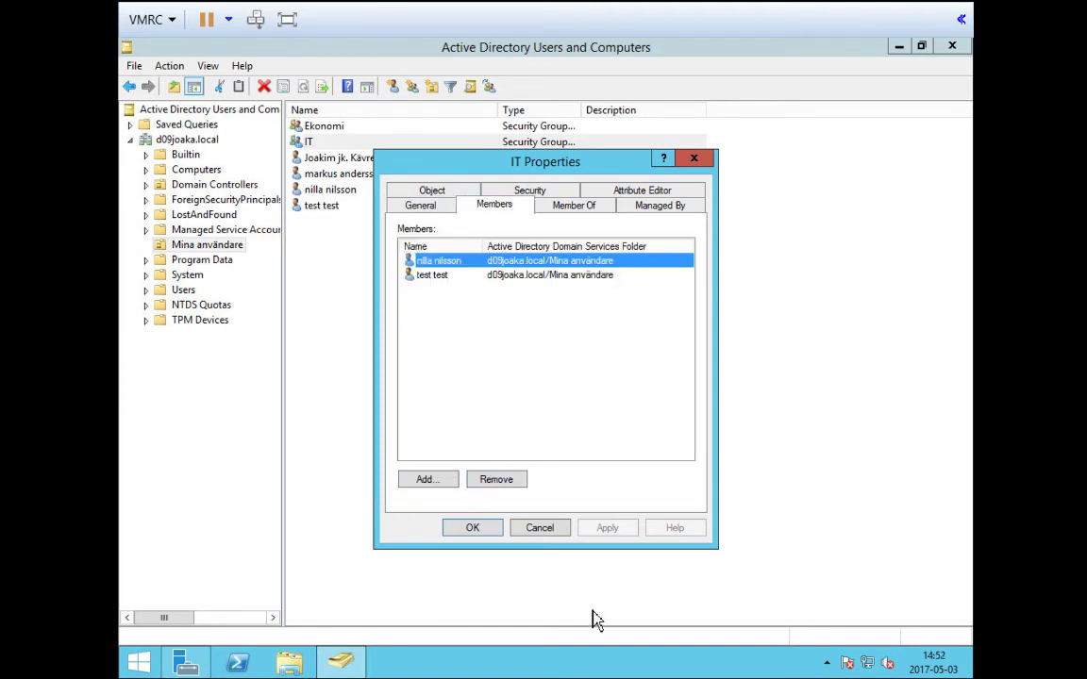
pyautogui.click(542, 529)
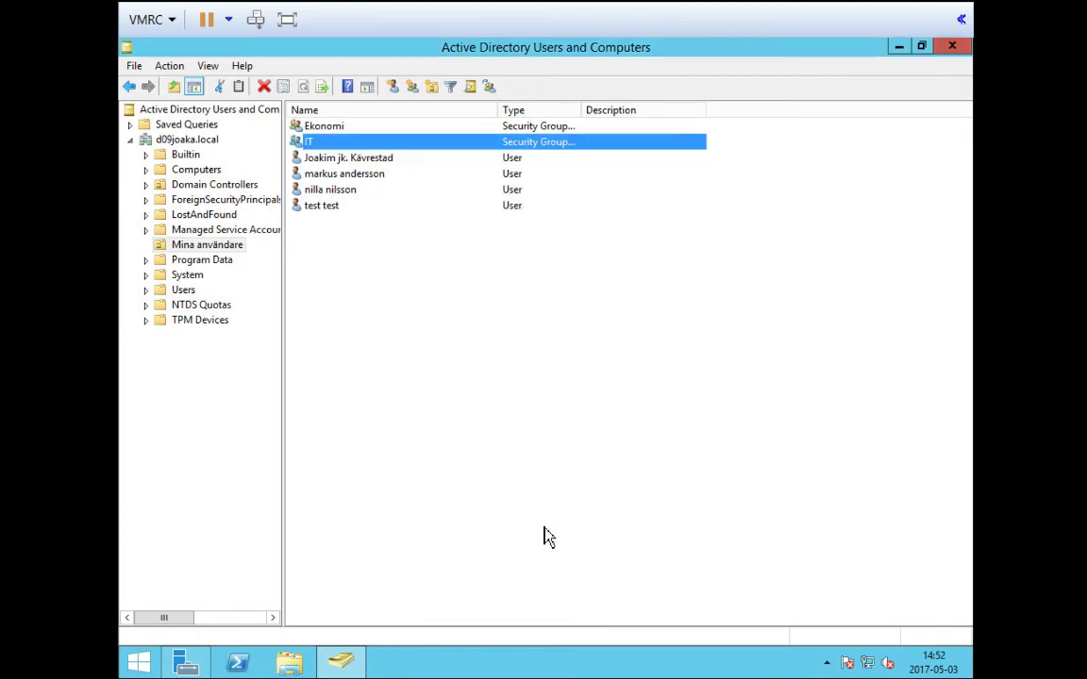
# Add the first two users as members of Ekonomi, resolving each name, then apply and save
pyautogui.doubleClick(335, 134)
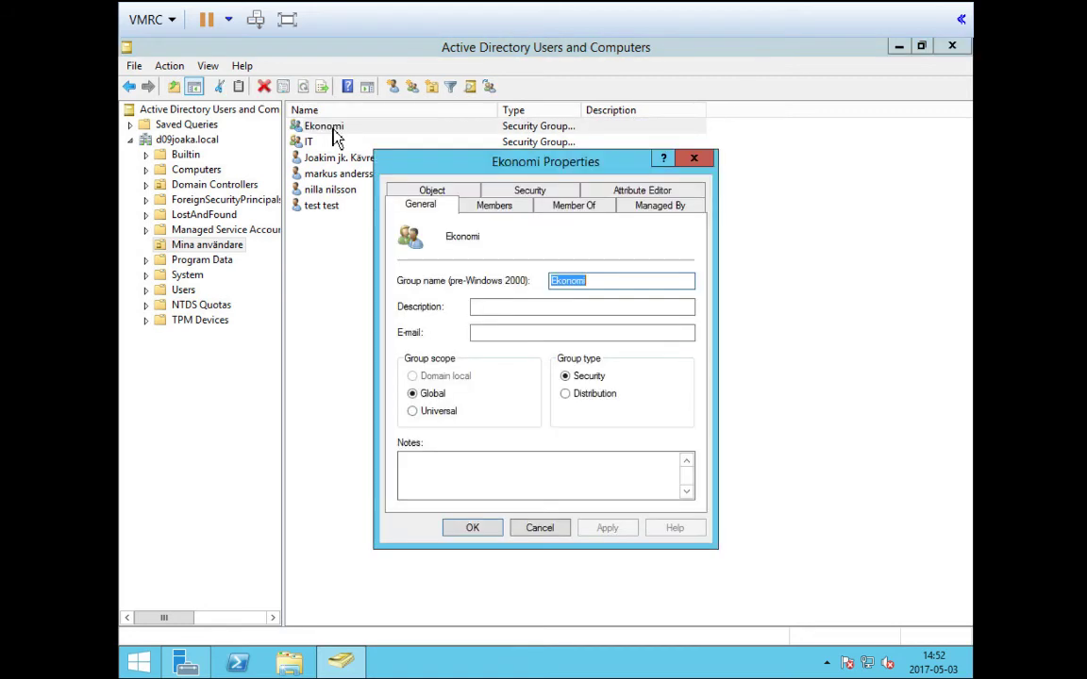
pyautogui.click(502, 213)
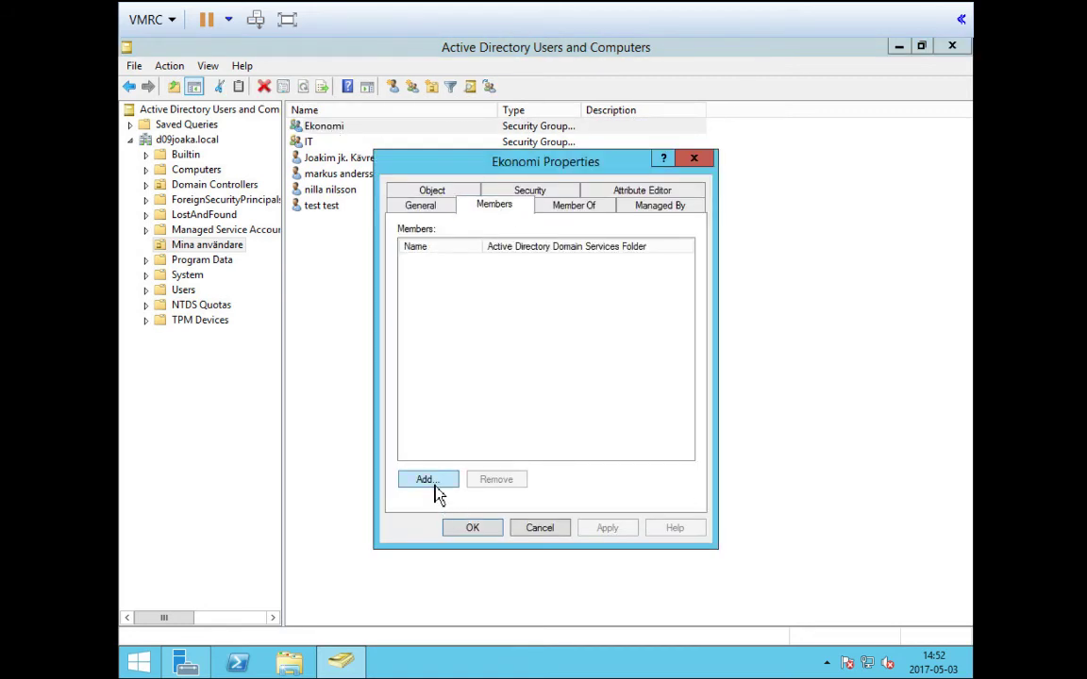
pyautogui.click(435, 486)
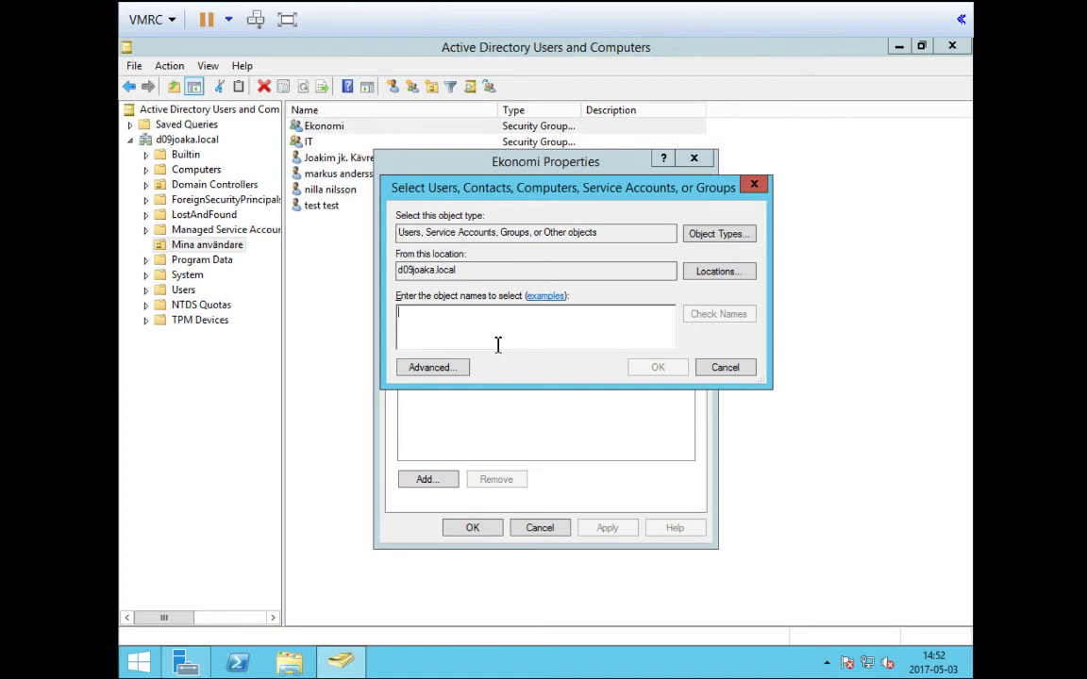
pyautogui.write('maan')
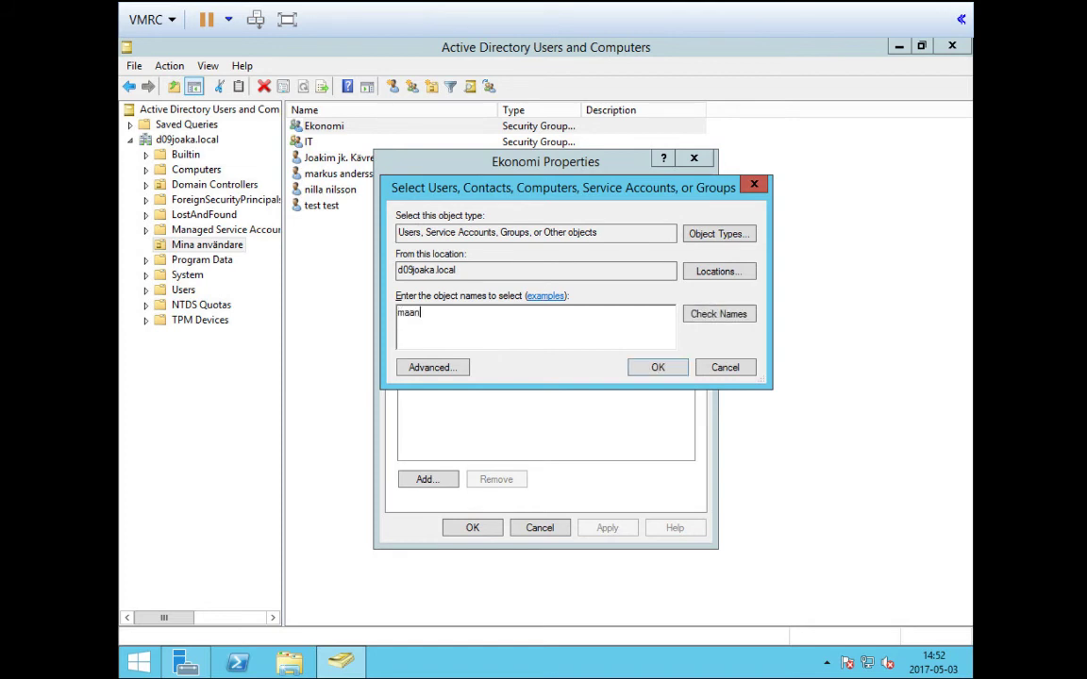
pyautogui.click(717, 321)
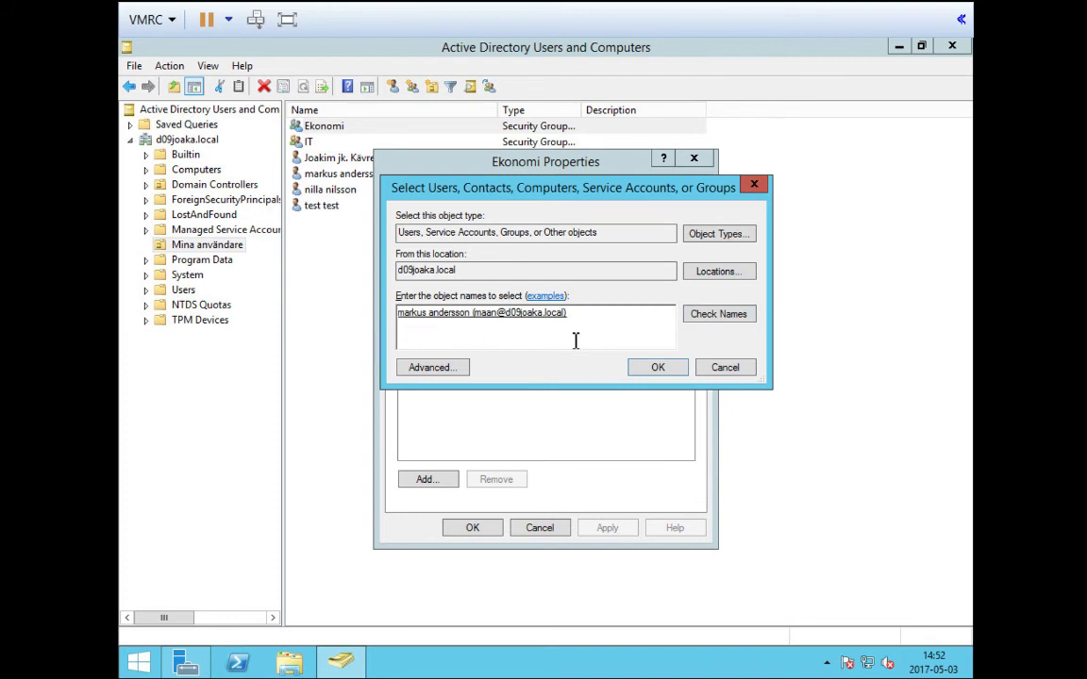
pyautogui.click(651, 369)
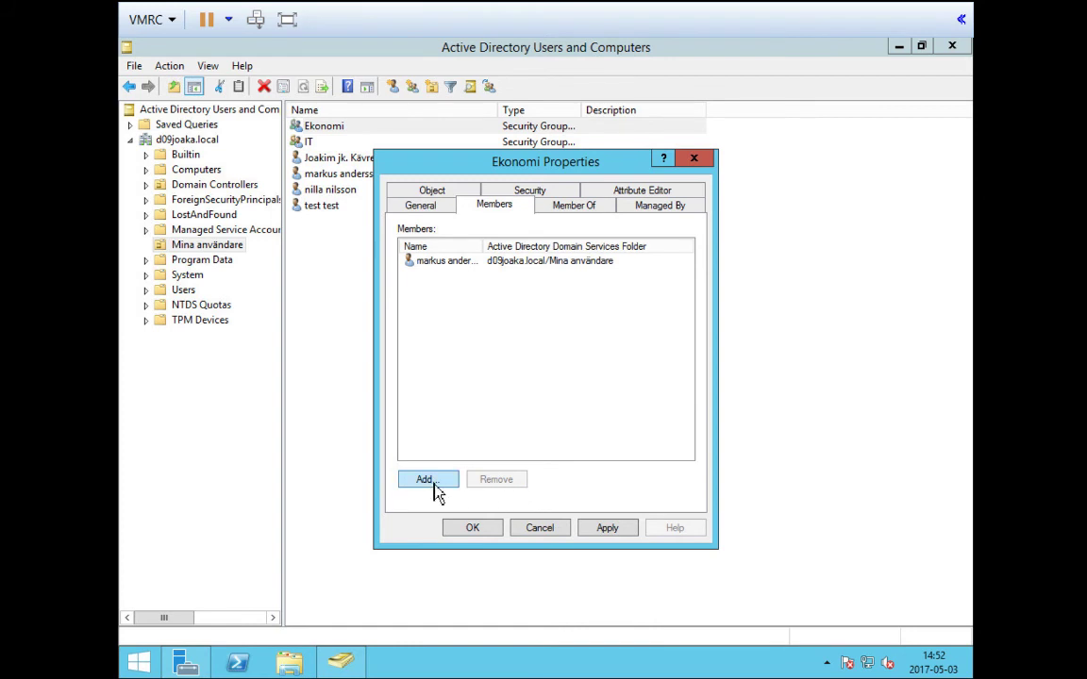
pyautogui.click(430, 479)
pyautogui.write('jocke')
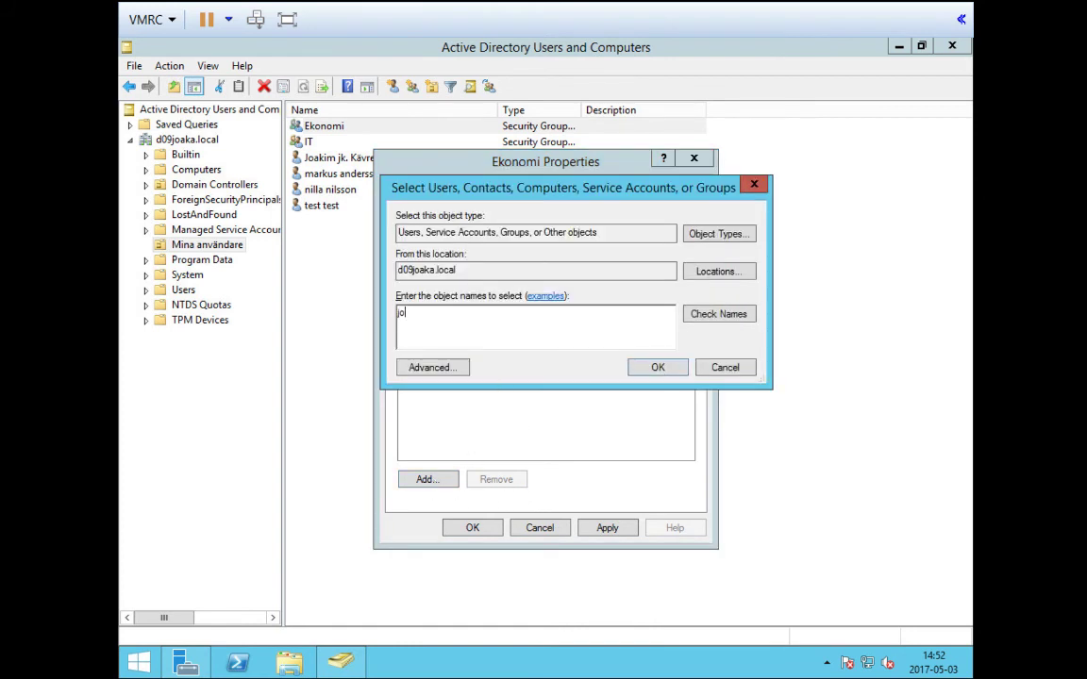
pyautogui.click(698, 315)
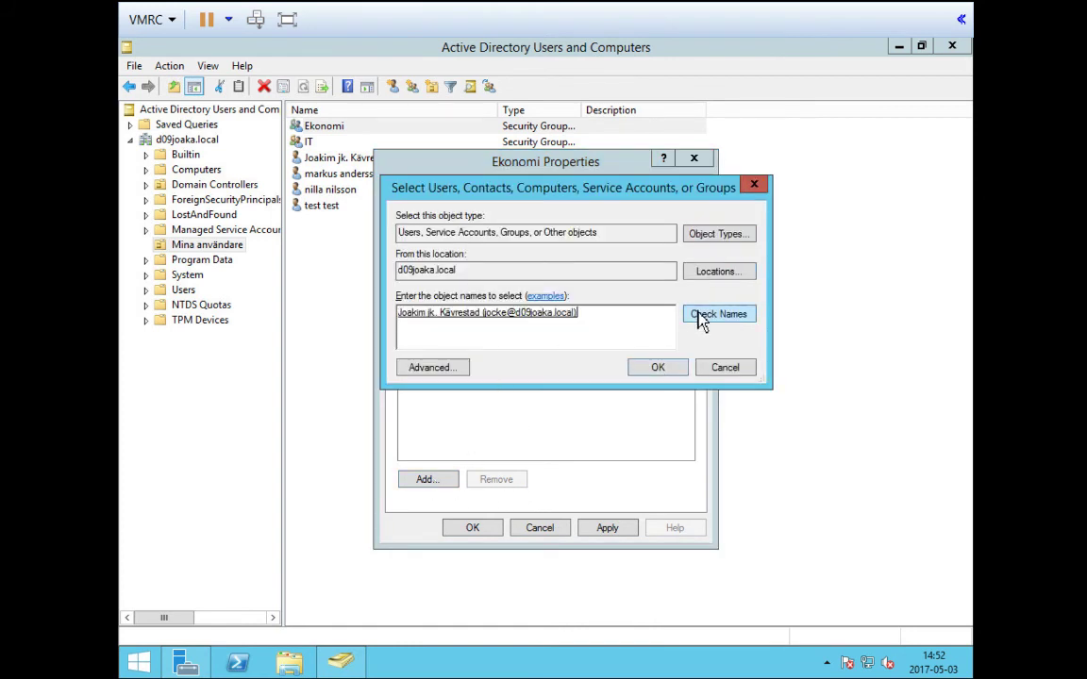
pyautogui.click(659, 370)
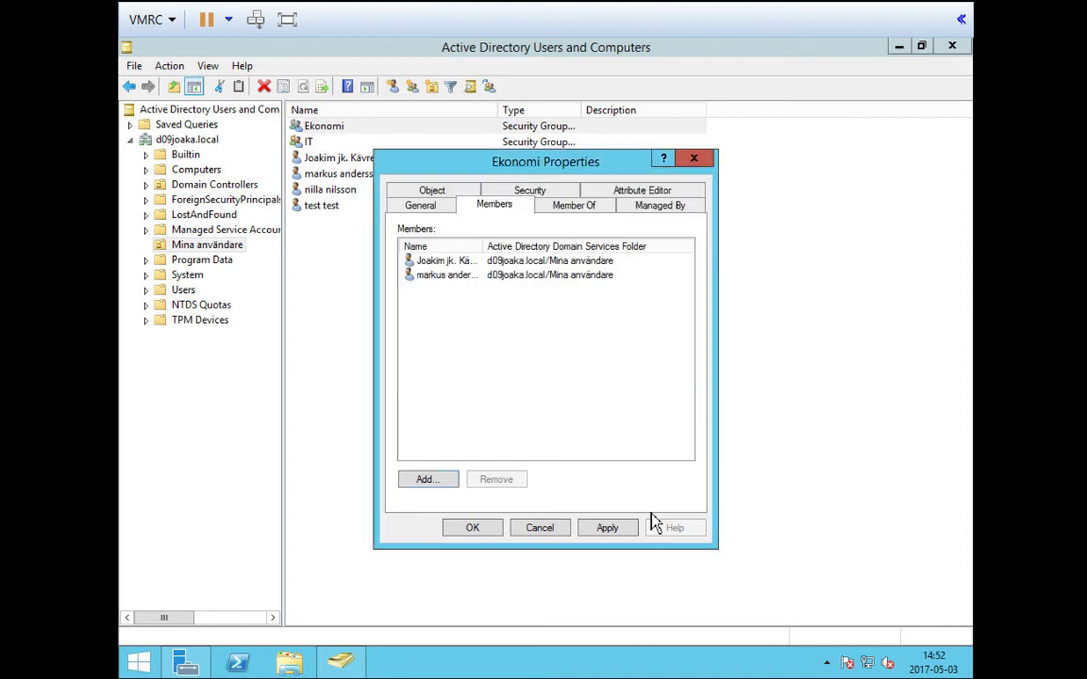
pyautogui.click(611, 530)
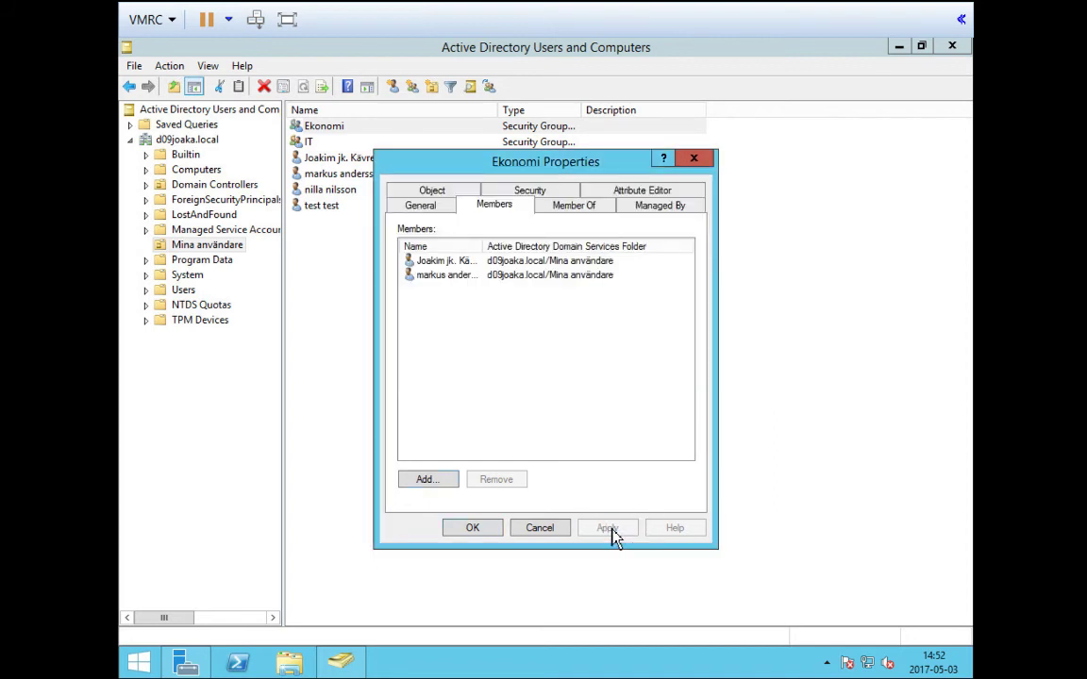
pyautogui.click(471, 530)
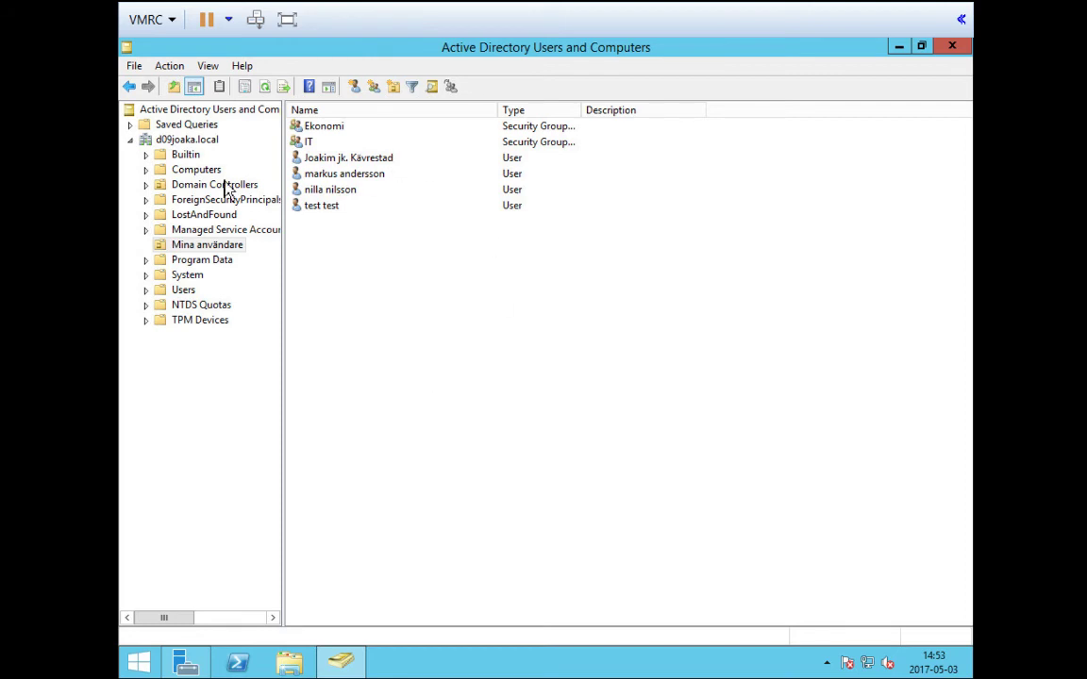
# Create the organizational unit 'Regel grupper' at the d09joaka.local domain root
pyautogui.click(175, 140)
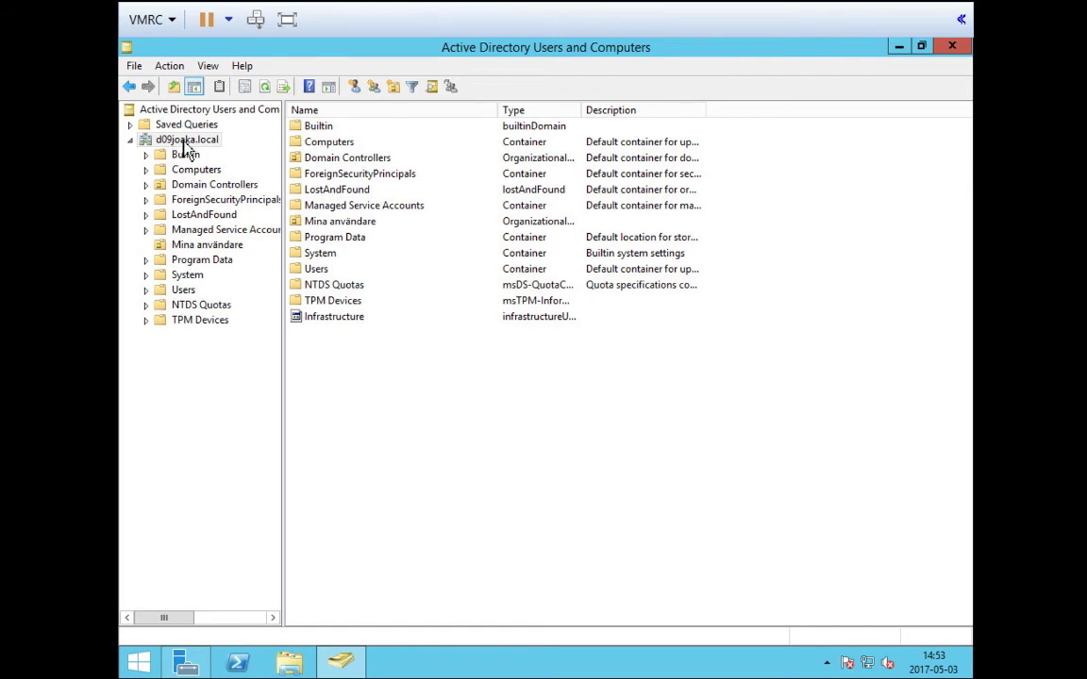
pyautogui.rightClick(175, 141)
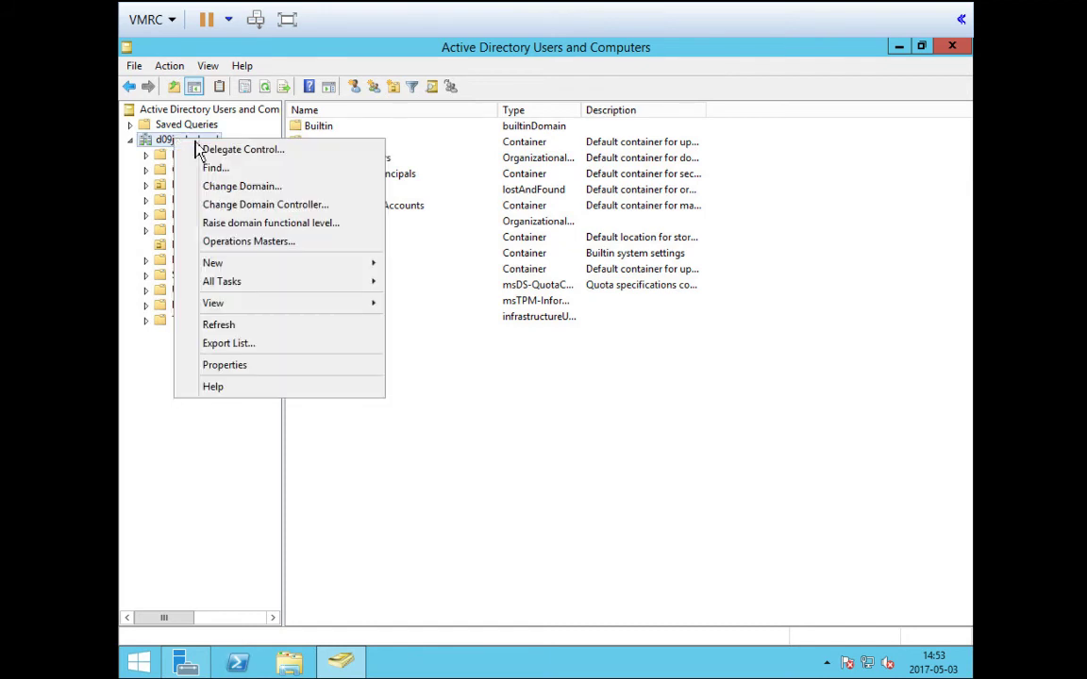
pyautogui.moveTo(291, 273)
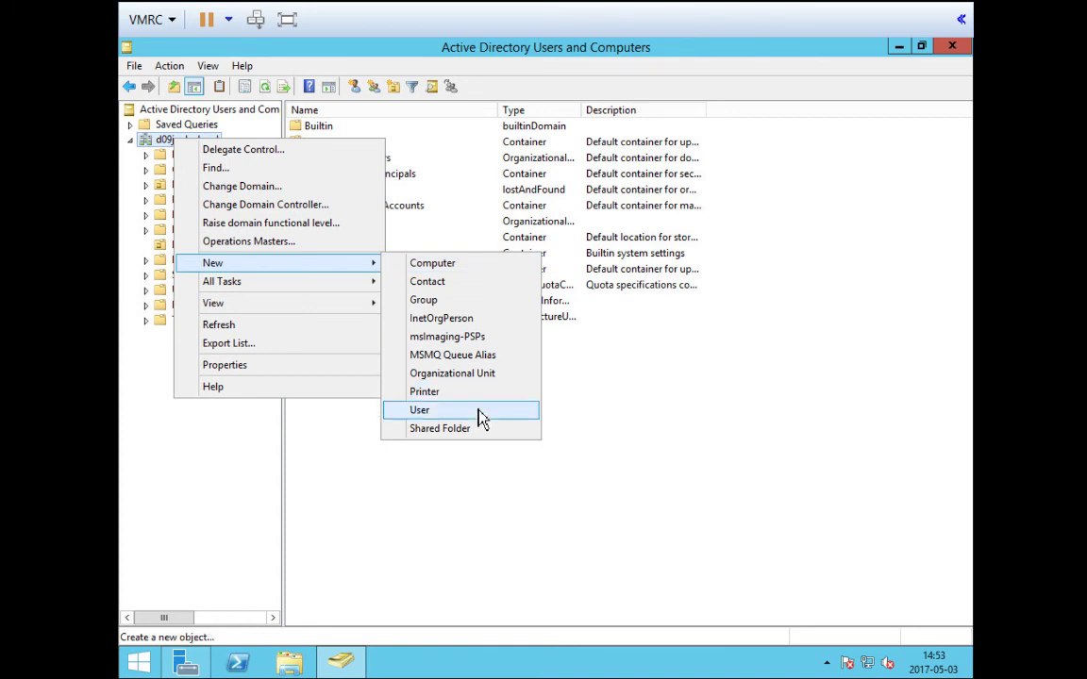
pyautogui.click(479, 374)
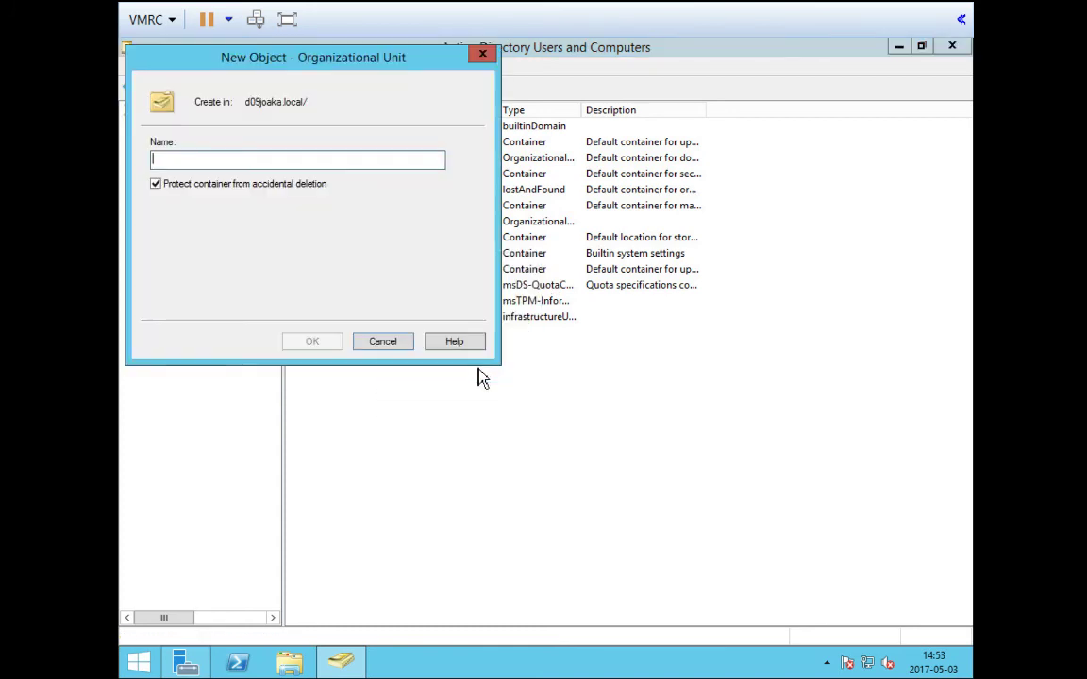
pyautogui.write('R')
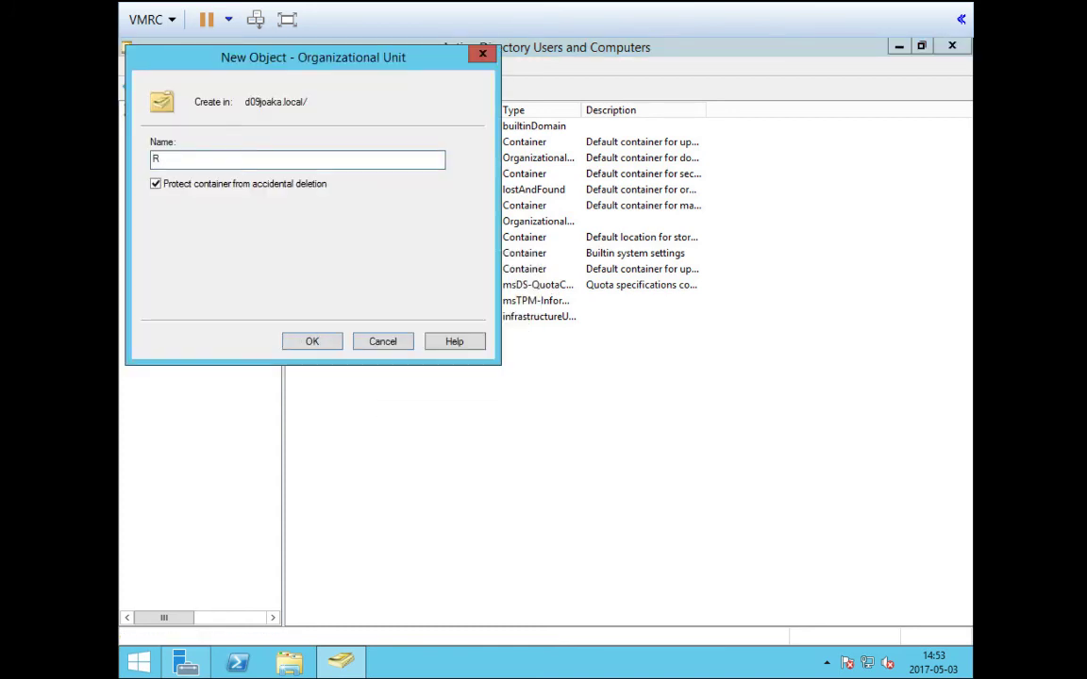
pyautogui.write('egel grupper')
pyautogui.click(325, 342)
pyautogui.click(208, 337)
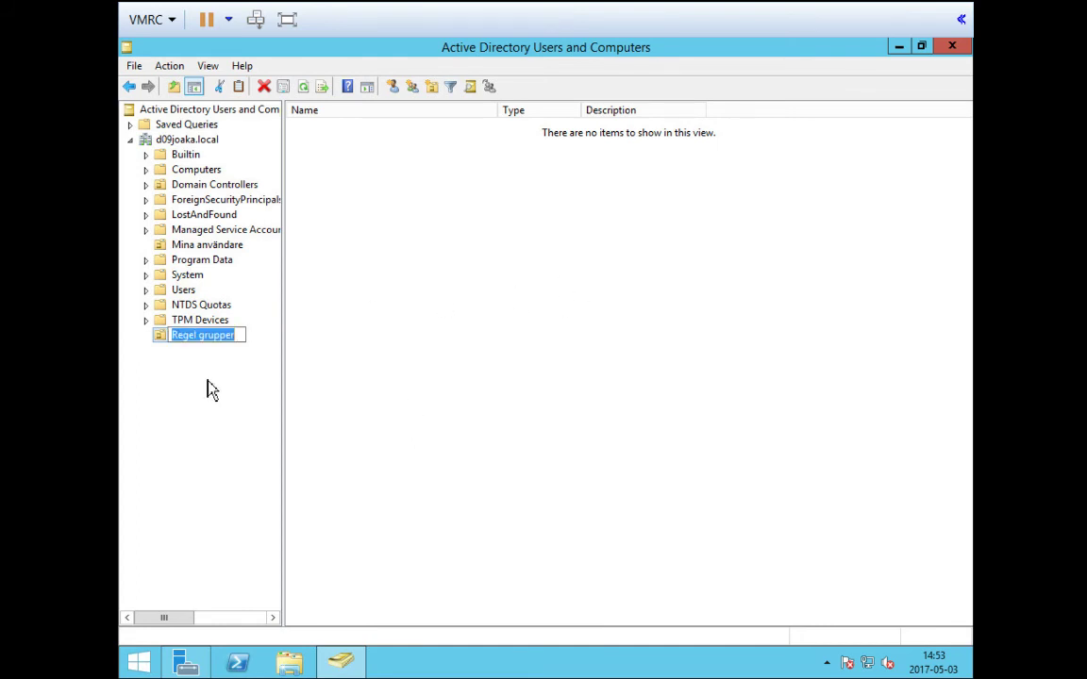
pyautogui.click(208, 387)
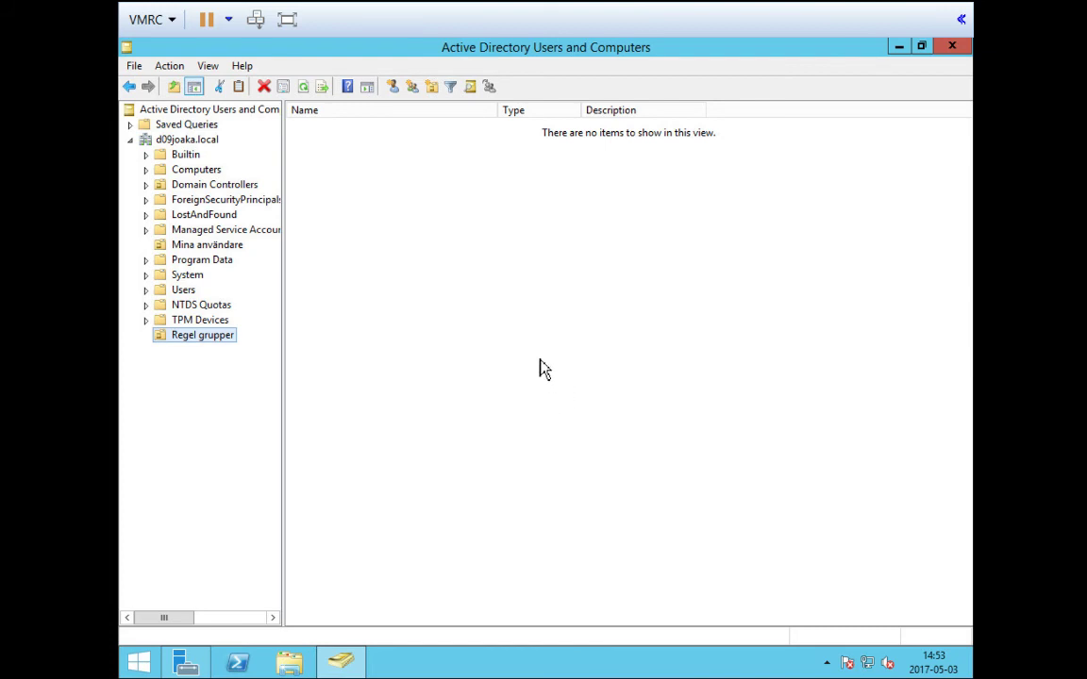
# Create the global security group Share_SHARED_ALL_RW inside Regel grupper
pyautogui.click(193, 345)
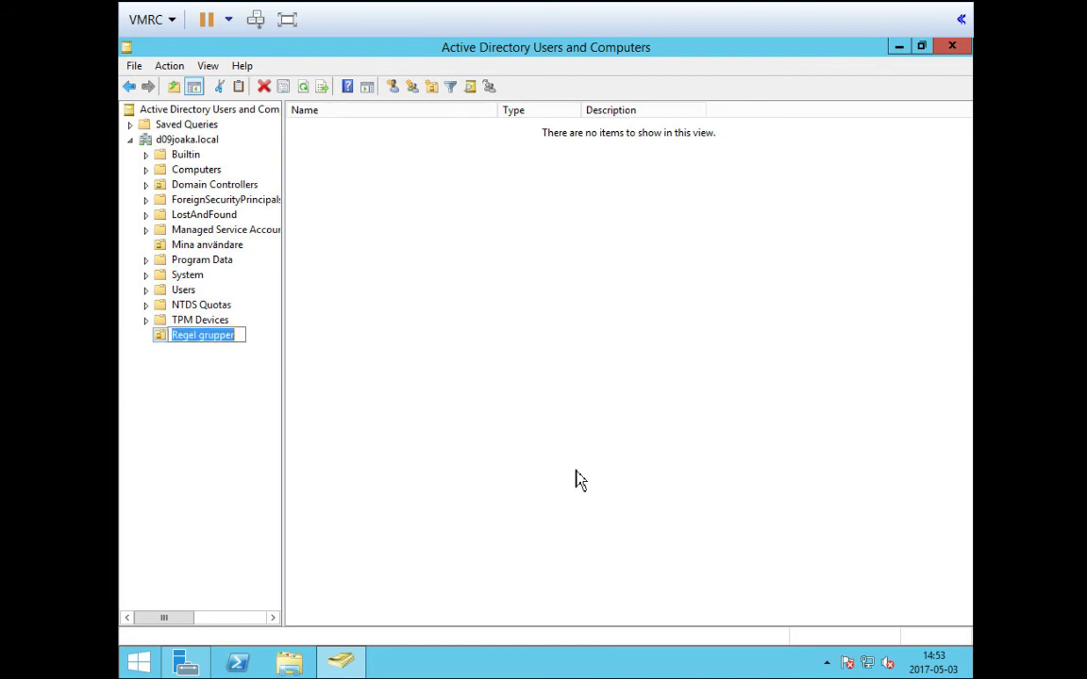
pyautogui.click(498, 457)
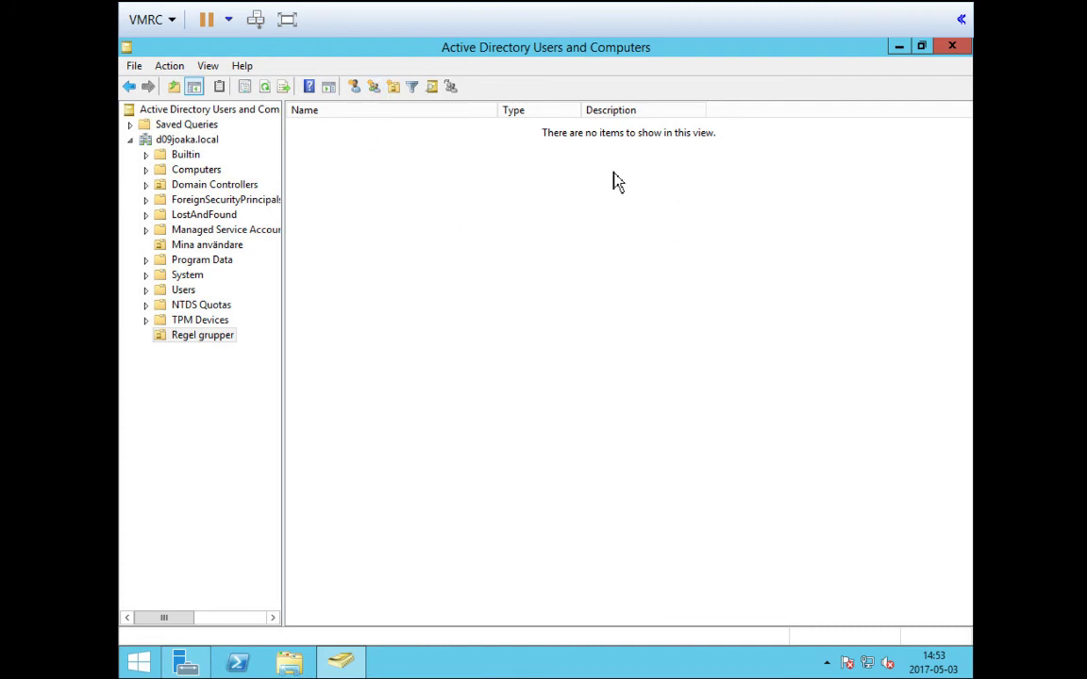
pyautogui.click(373, 87)
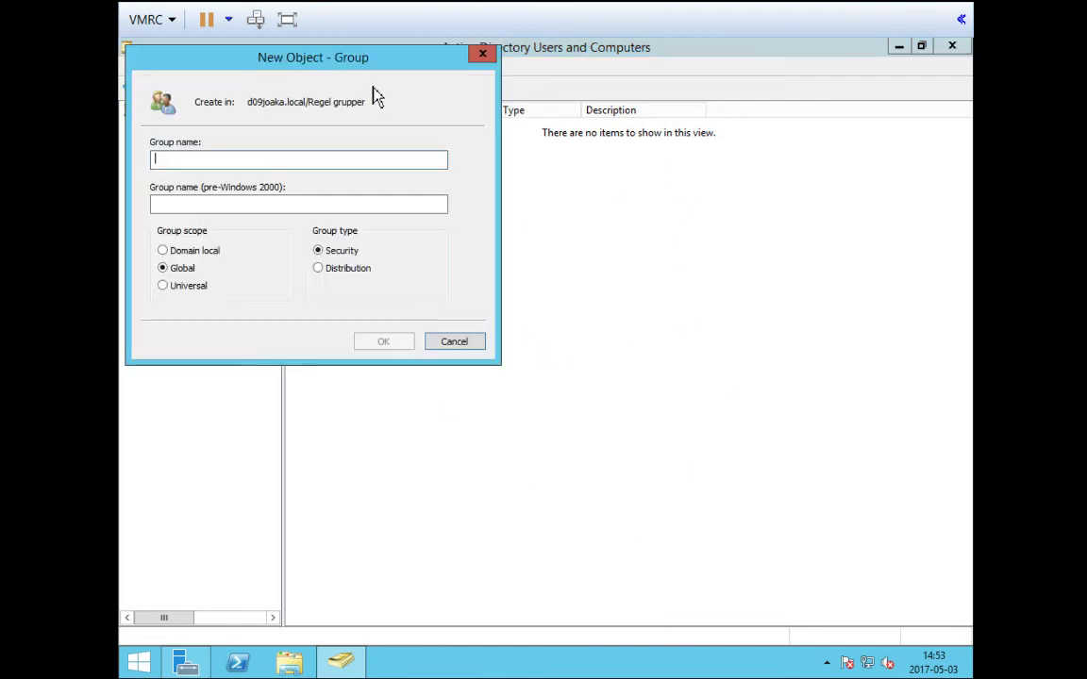
pyautogui.moveTo(647, 283); pyautogui.dragTo(646, 283)
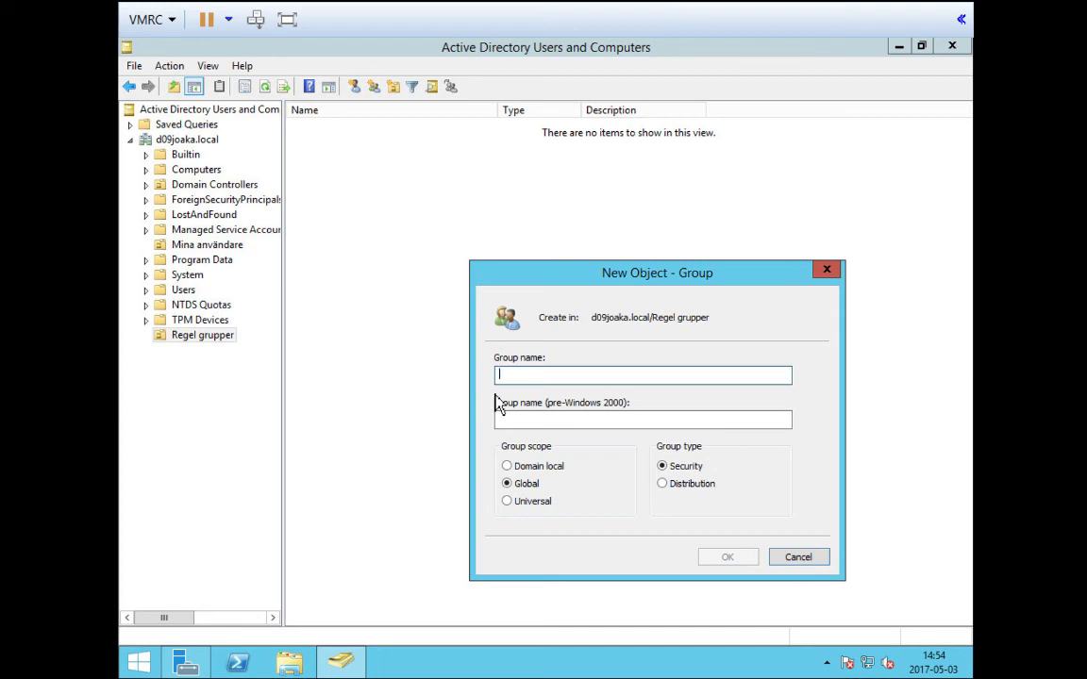
pyautogui.write('S')
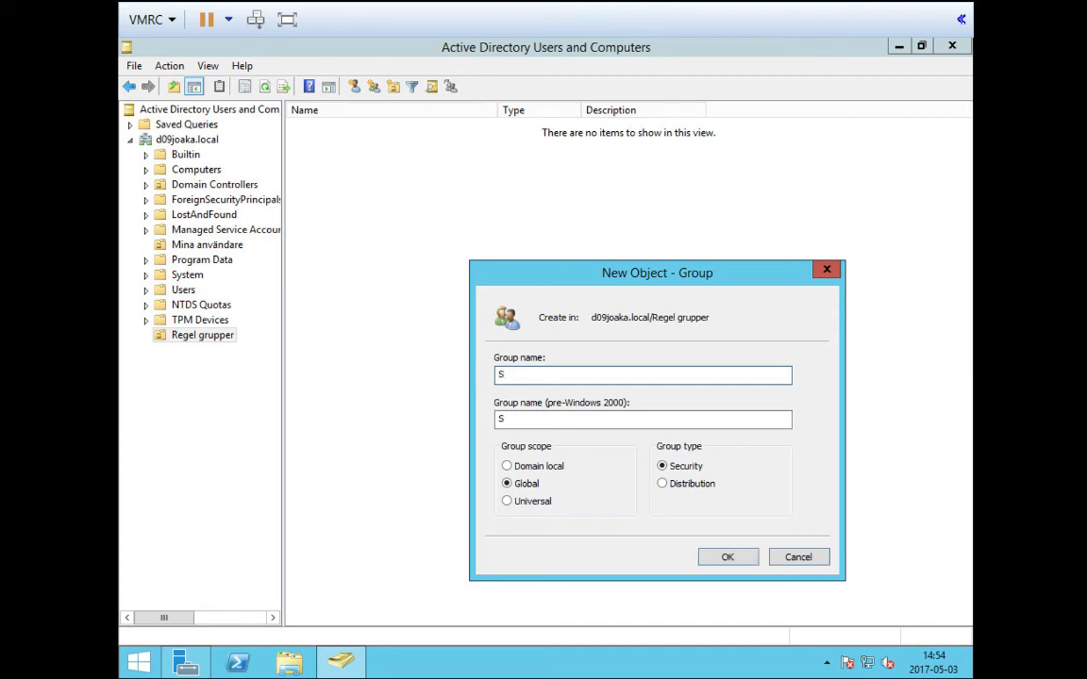
pyautogui.press('BackSpace')
pyautogui.write('Share_SHARE')
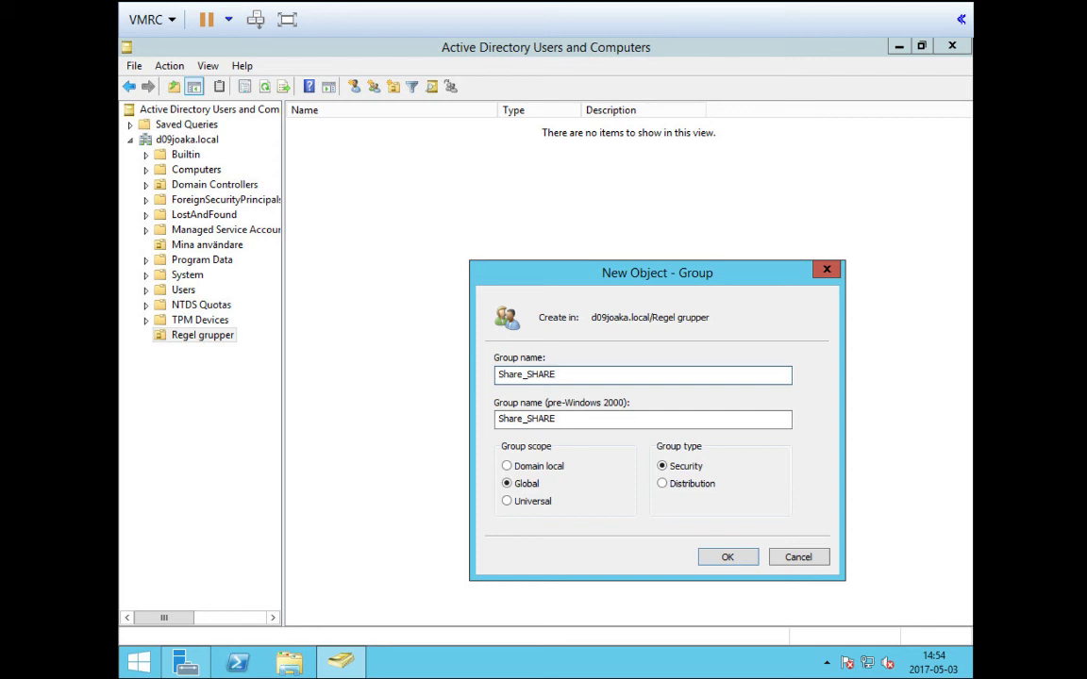
pyautogui.write('D_ALL_RW')
pyautogui.click(736, 563)
pyautogui.click(594, 322)
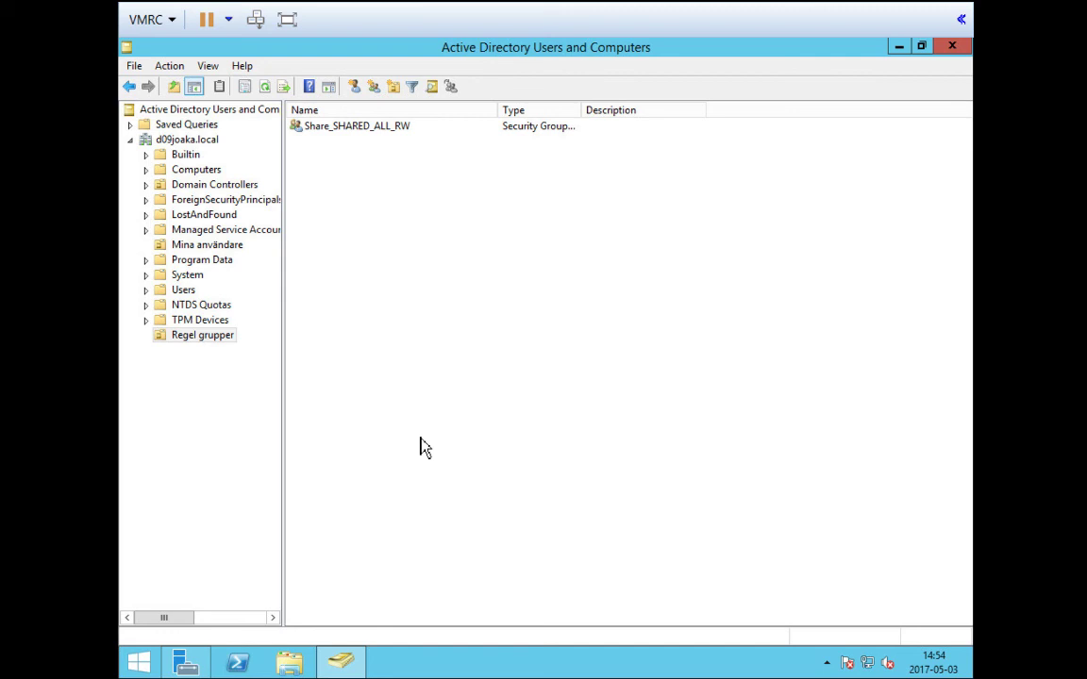
pyautogui.click(219, 247)
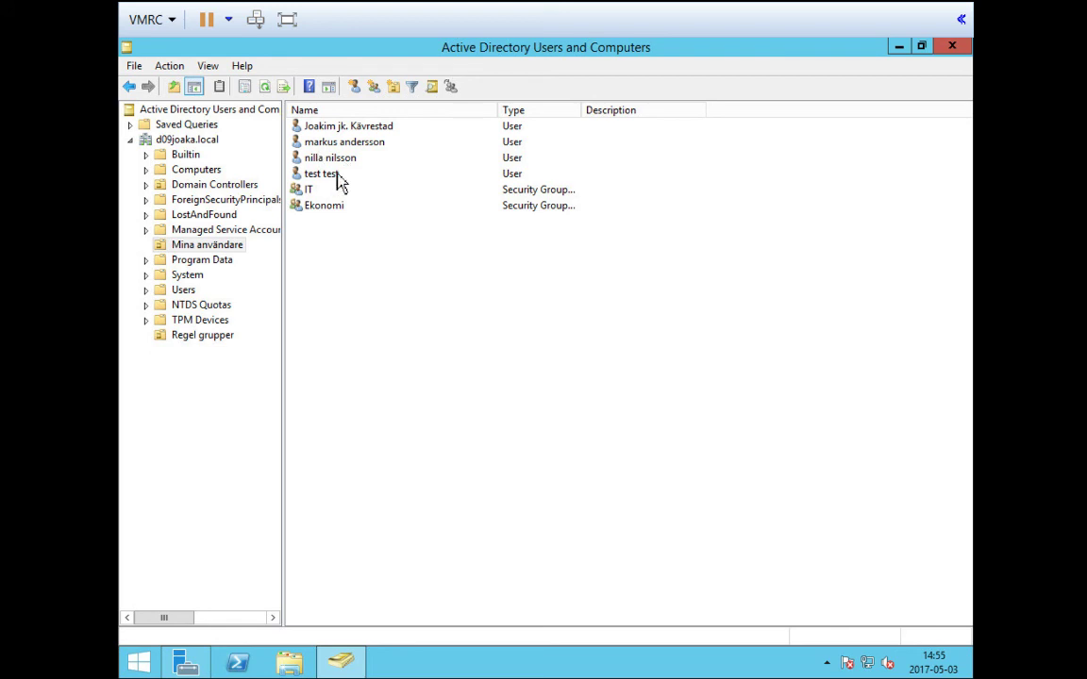
pyautogui.click(208, 339)
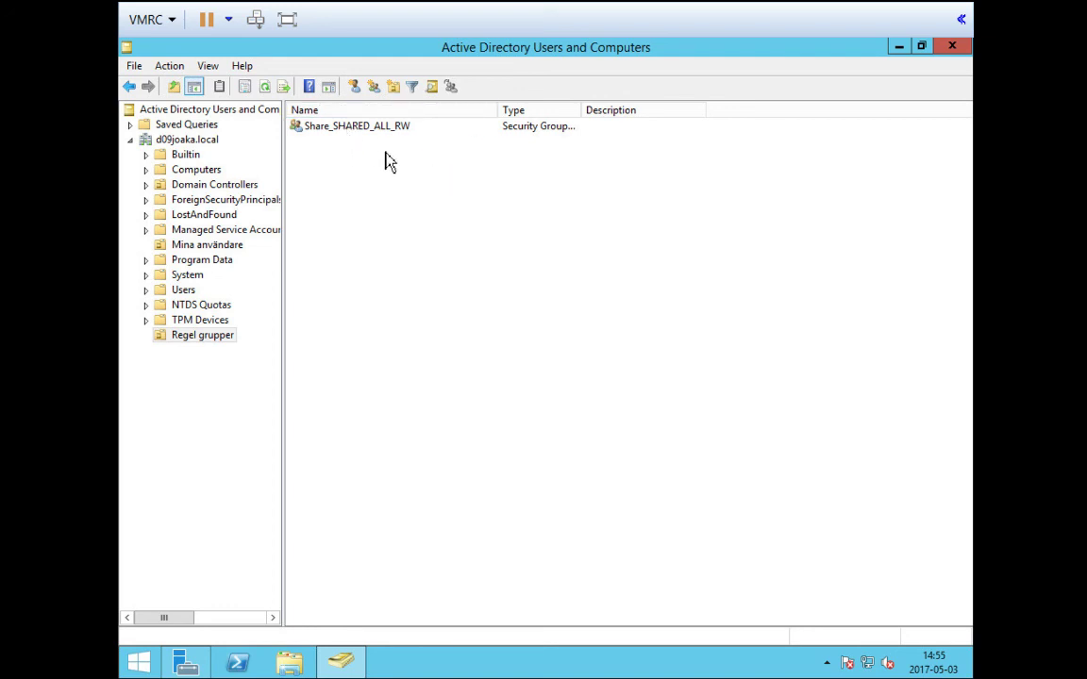
# Add the IT group to Share_SHARED_ALL_RW's Members list, verifying the name
pyautogui.doubleClick(347, 133)
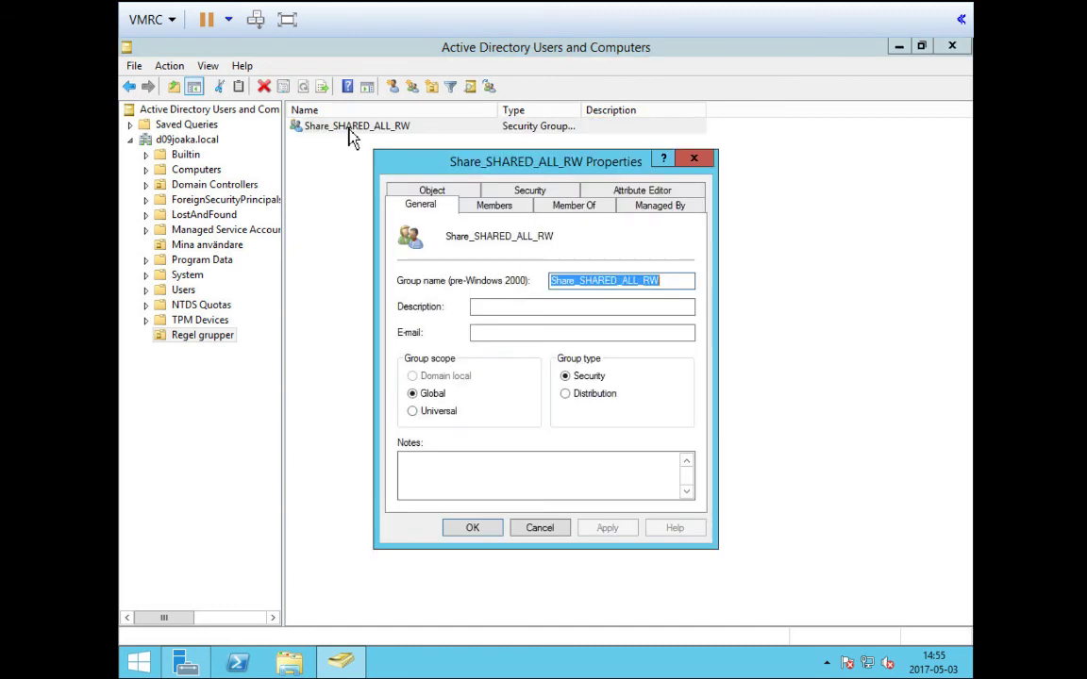
pyautogui.click(490, 211)
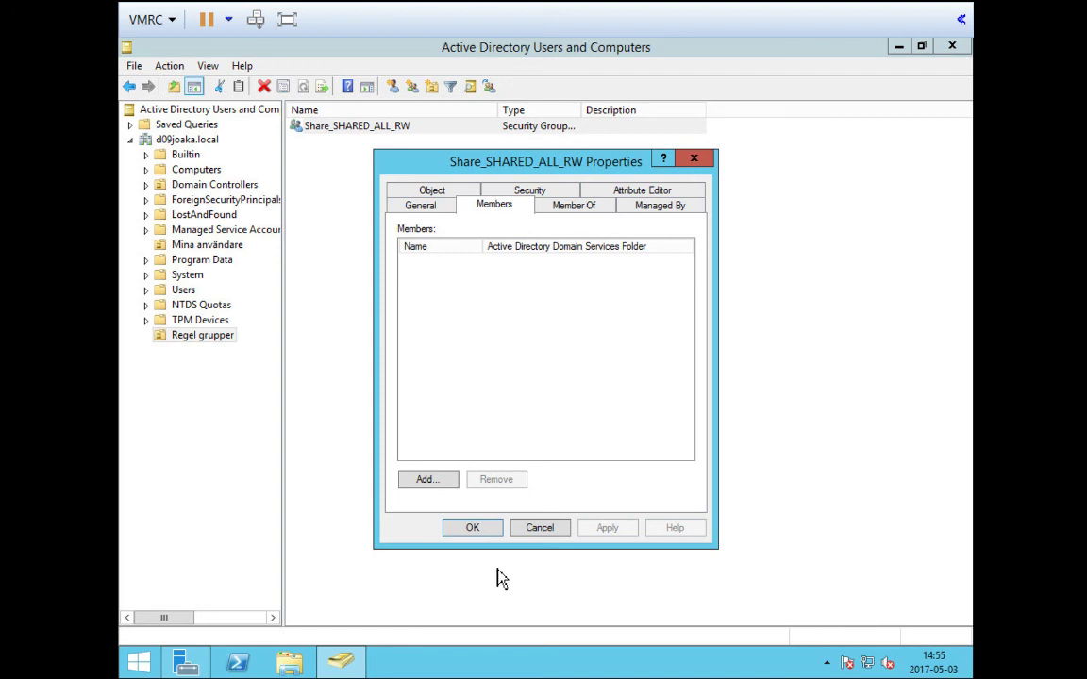
pyautogui.click(426, 481)
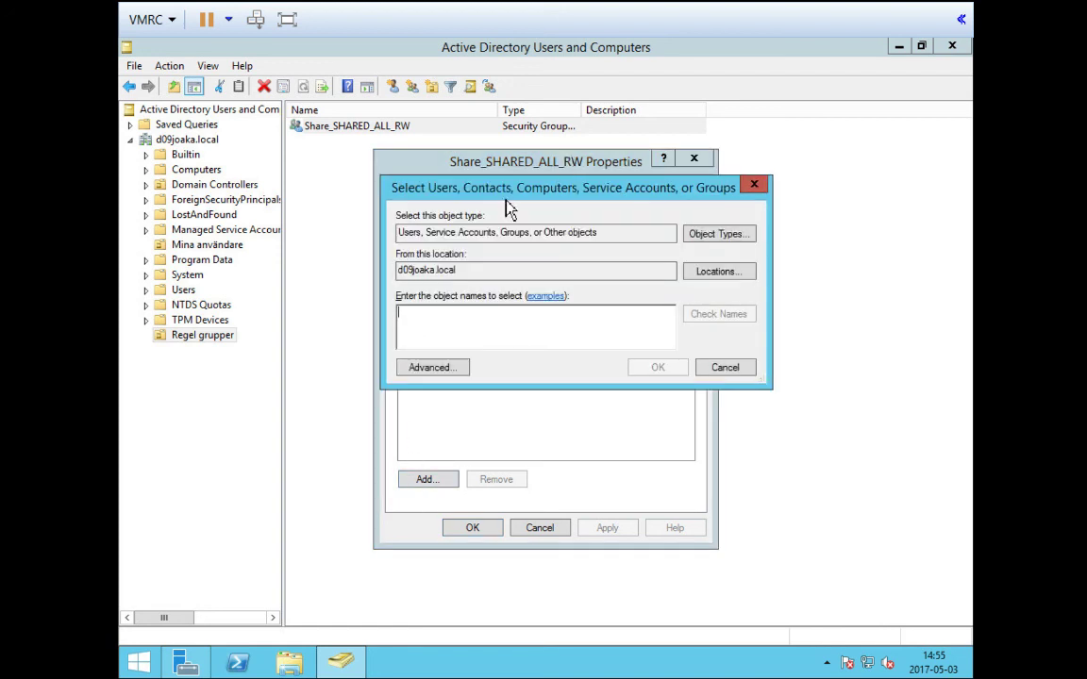
pyautogui.moveTo(505, 189); pyautogui.dragTo(752, 219)
pyautogui.moveTo(655, 216); pyautogui.dragTo(591, 209)
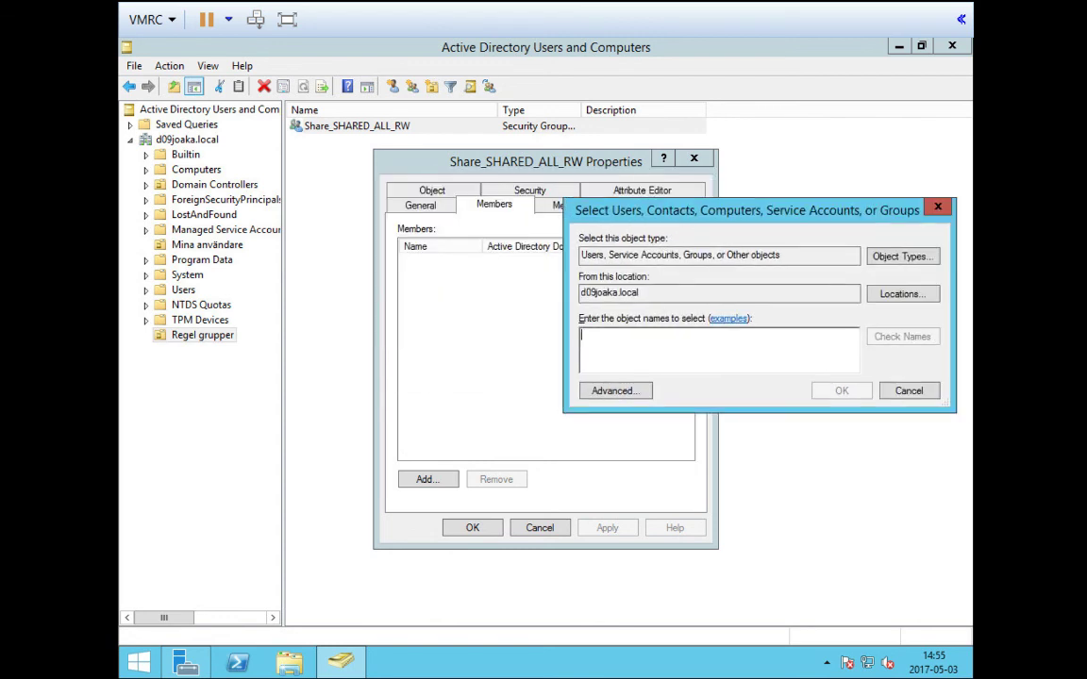
pyautogui.write('IT')
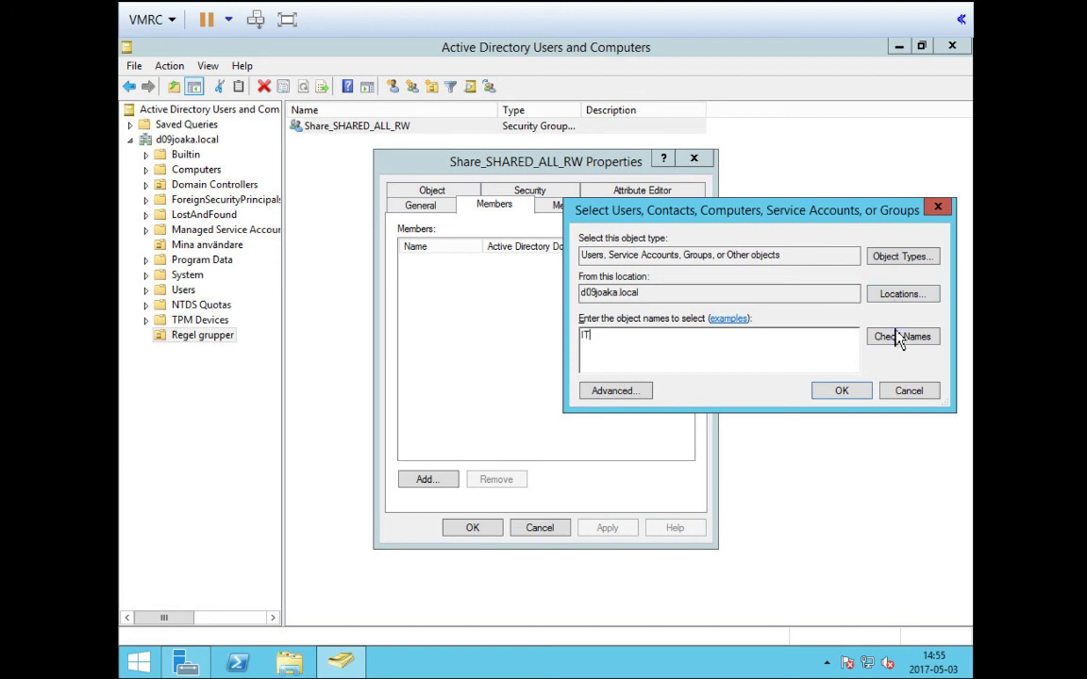
pyautogui.click(907, 337)
pyautogui.click(843, 393)
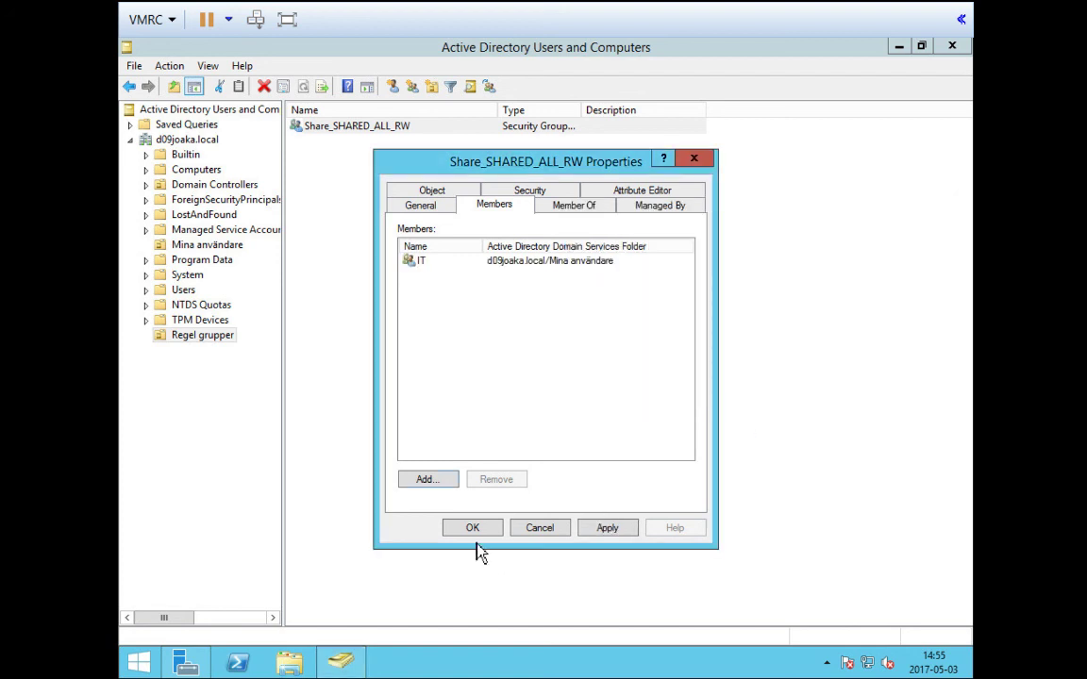
# Add the Ekonomi group as a member too, then apply and close the properties
pyautogui.click(427, 479)
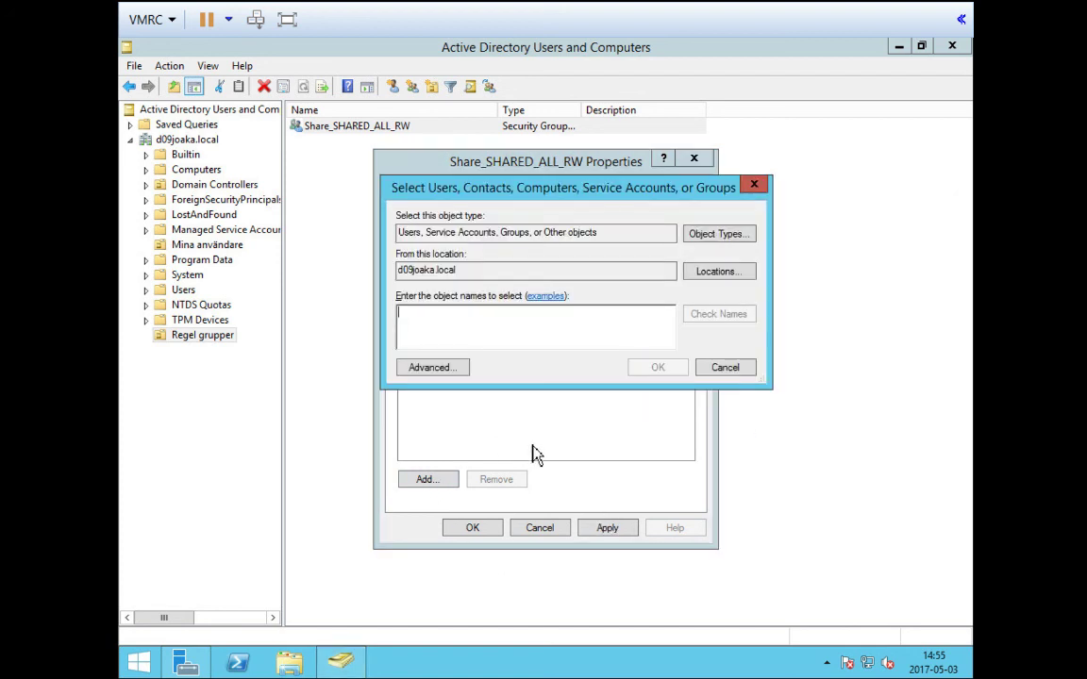
pyautogui.write('EK')
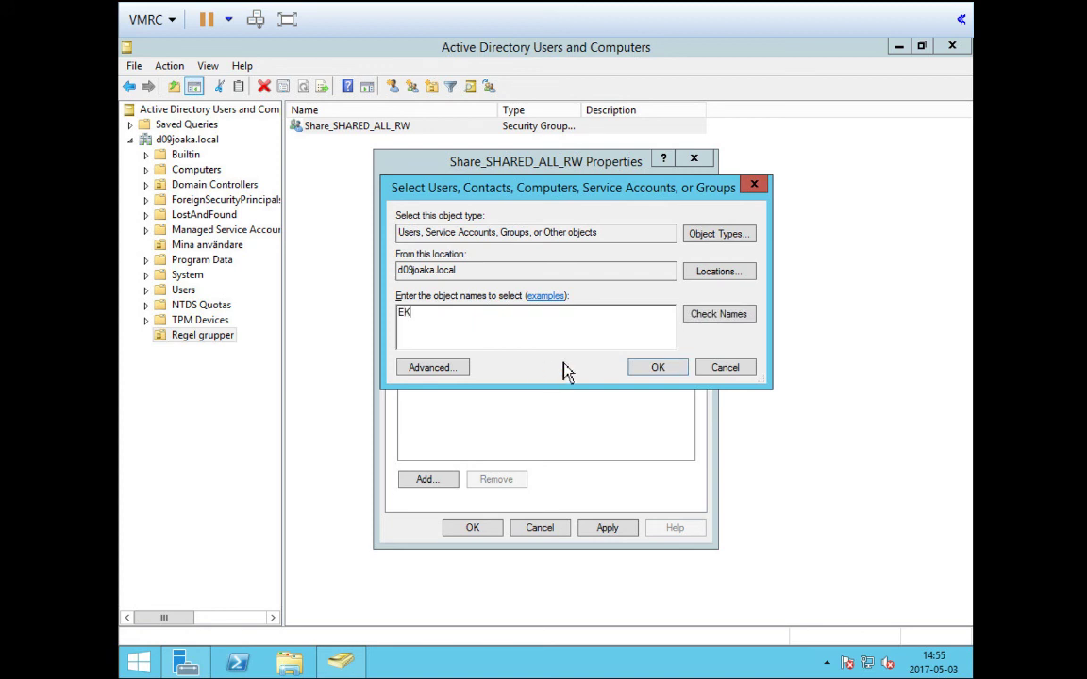
pyautogui.click(725, 317)
pyautogui.press('BackSpace')
pyautogui.press('BackSpace')
pyautogui.press('BackSpace')
pyautogui.press('BackSpace')
pyautogui.press('BackSpace')
pyautogui.press('BackSpace')
pyautogui.press('BackSpace')
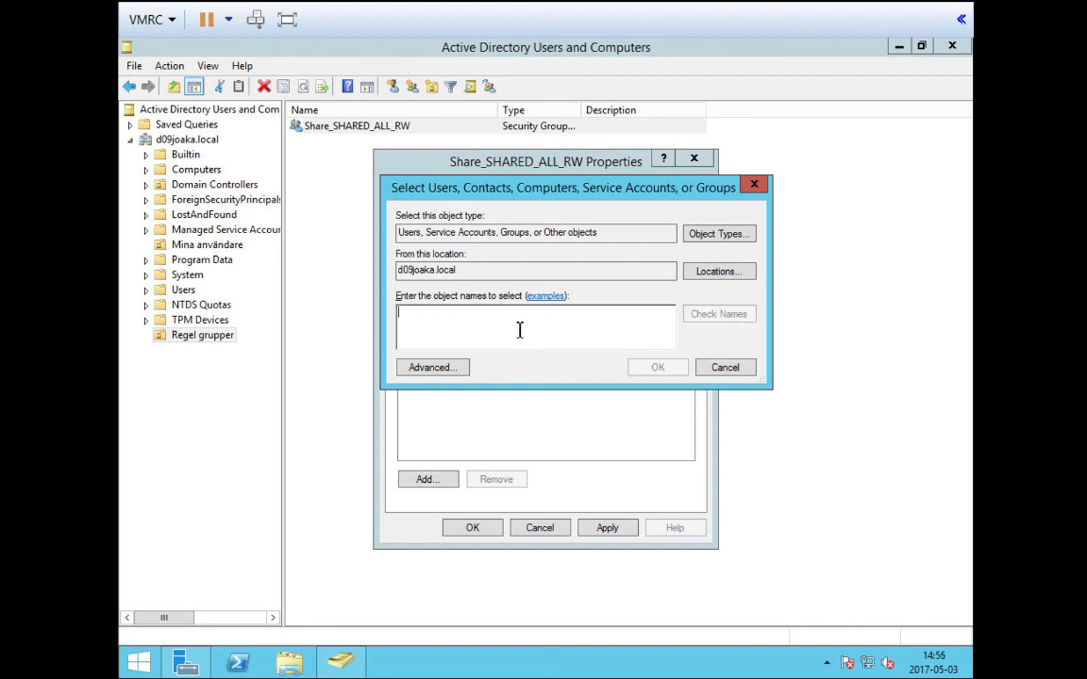
pyautogui.write('ek')
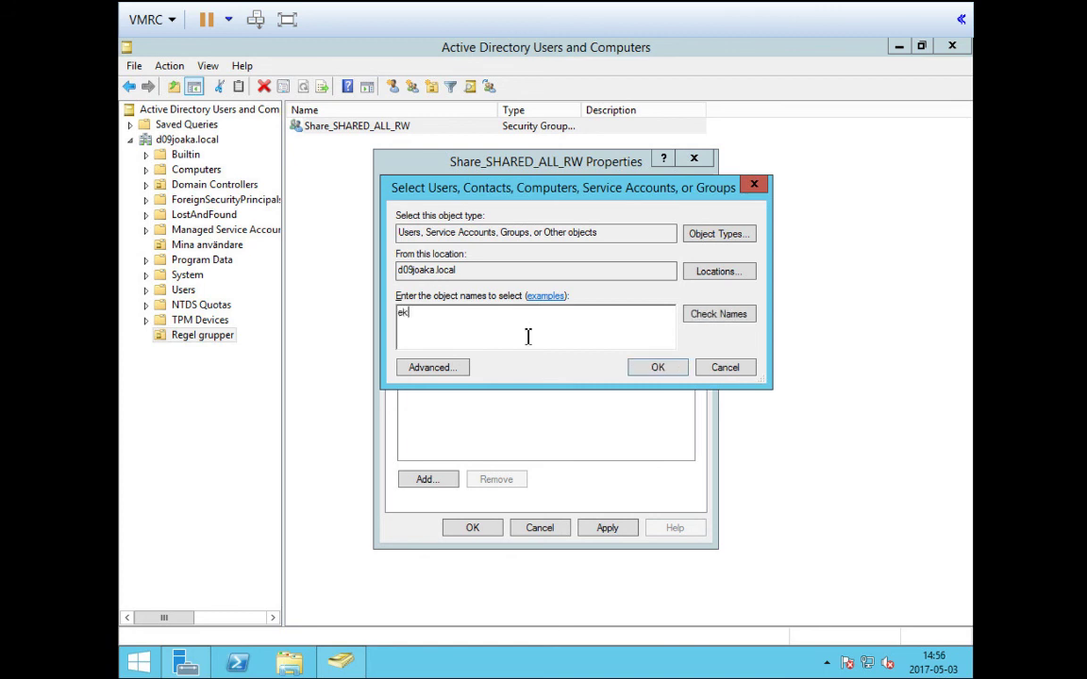
pyautogui.click(736, 317)
pyautogui.click(658, 370)
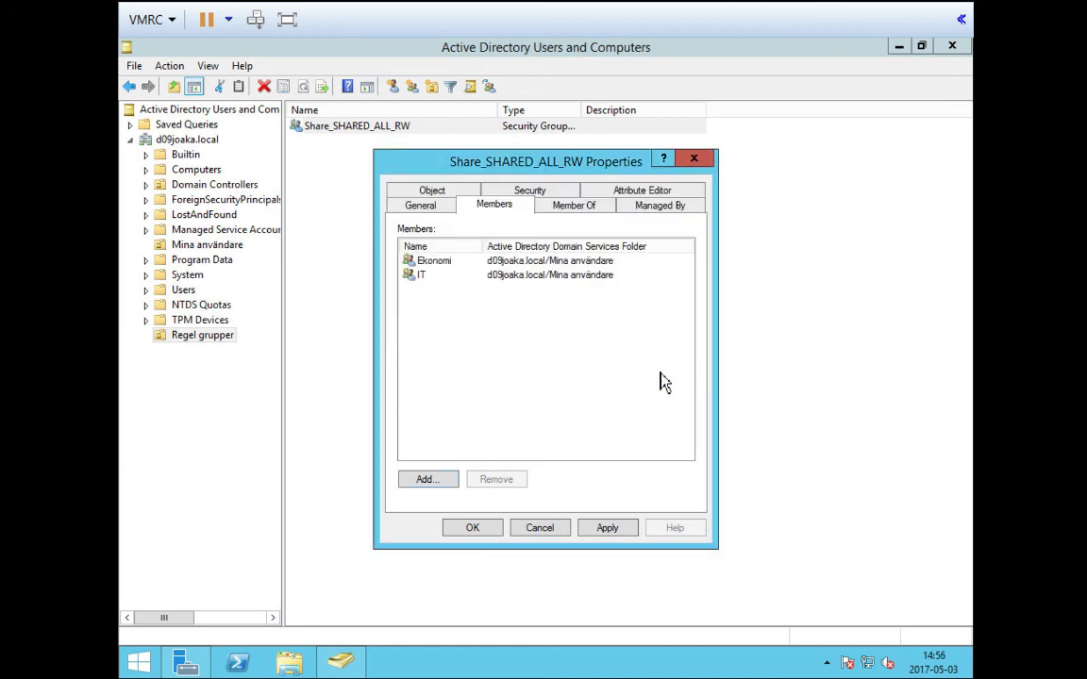
pyautogui.click(608, 534)
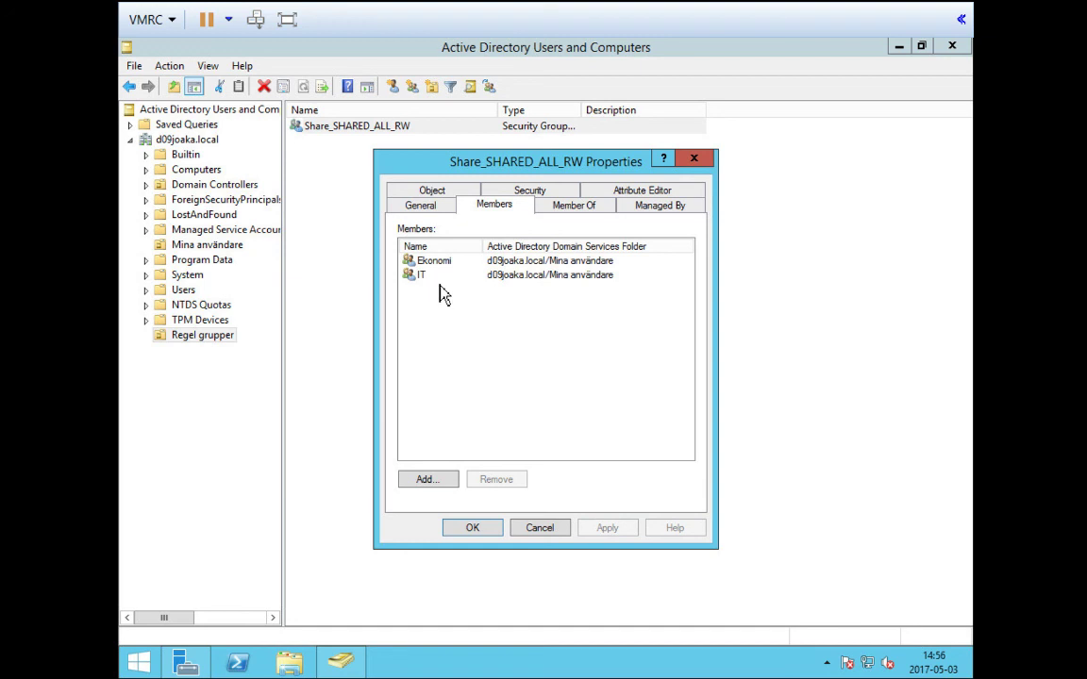
pyautogui.moveTo(462, 161); pyautogui.dragTo(426, 191)
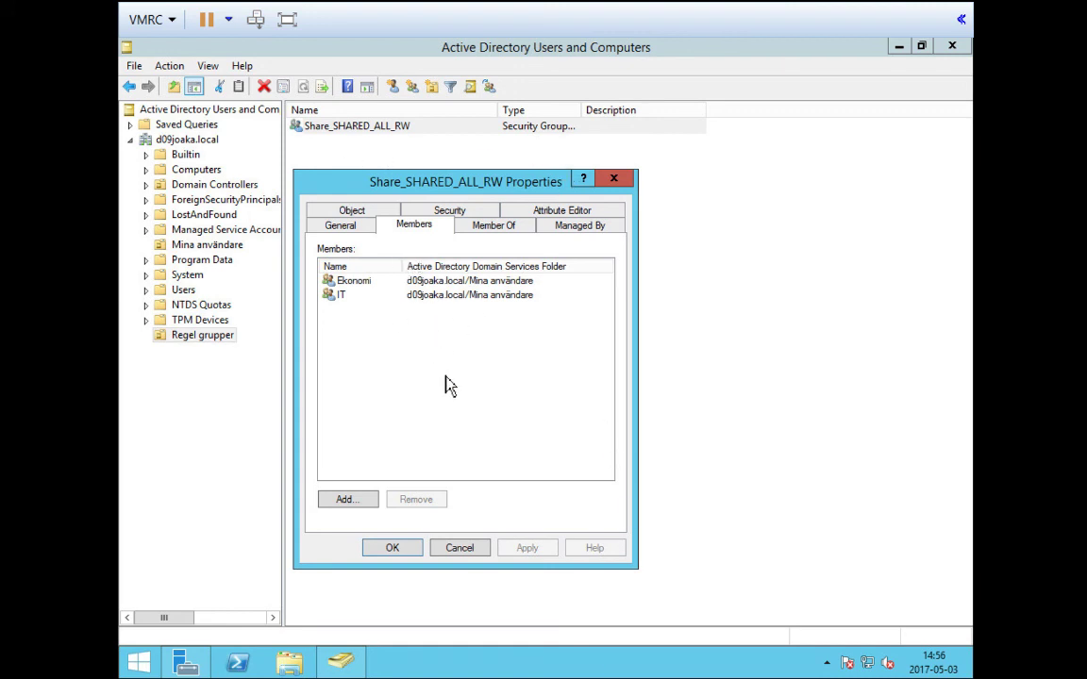
pyautogui.click(393, 553)
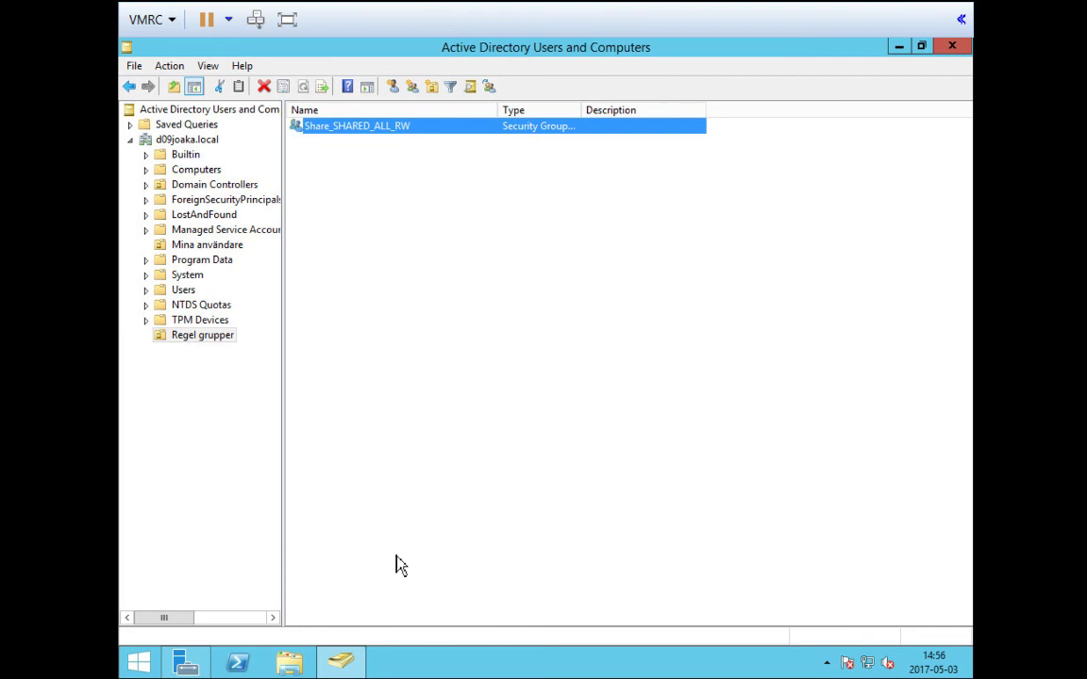